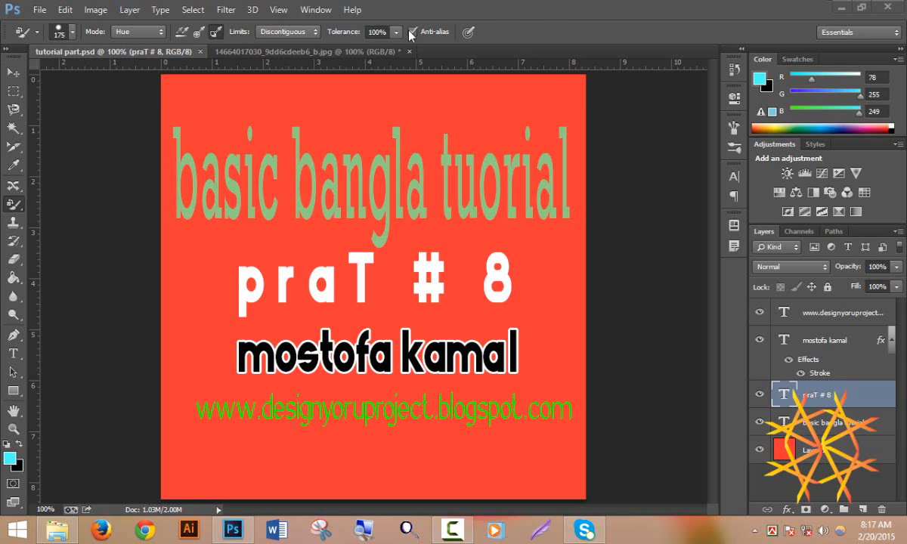
Close tutorial part.psd and create a new 1280 × 720 pixel document with a white background, named with the author's full name.
{"action": "left_click", "coordinate": [201, 51]}
{"action": "left_click", "coordinate": [39, 10]}
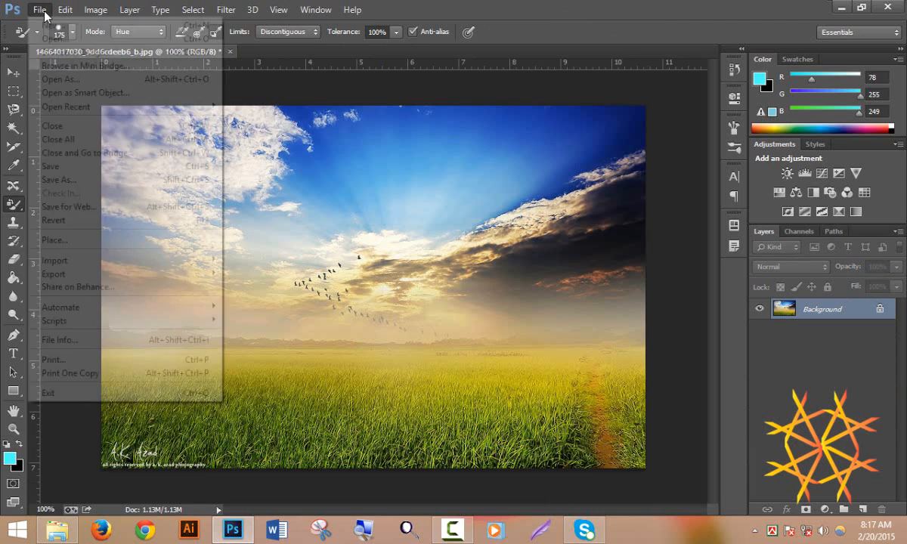
{"action": "left_click", "coordinate": [53, 24]}
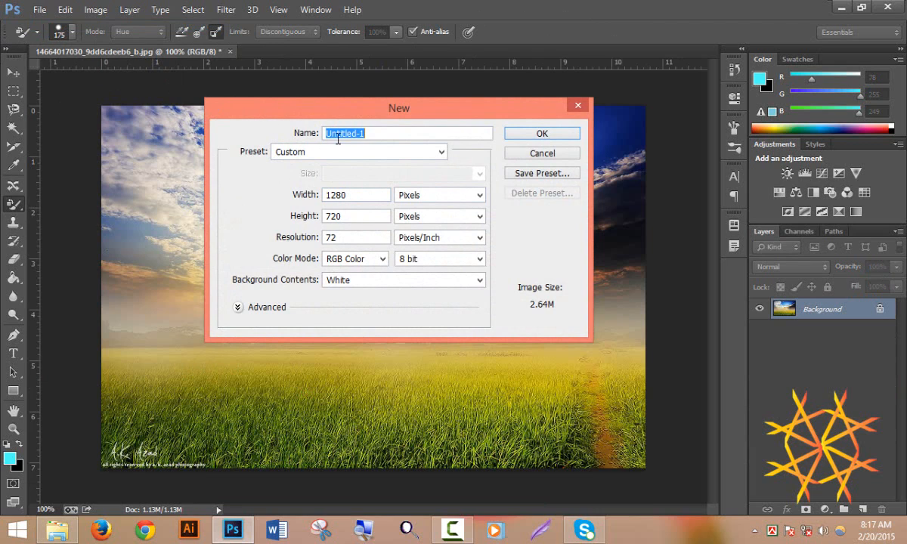
{"action": "left_click_drag", "start_coordinate": [399, 137], "coordinate": [308, 134]}
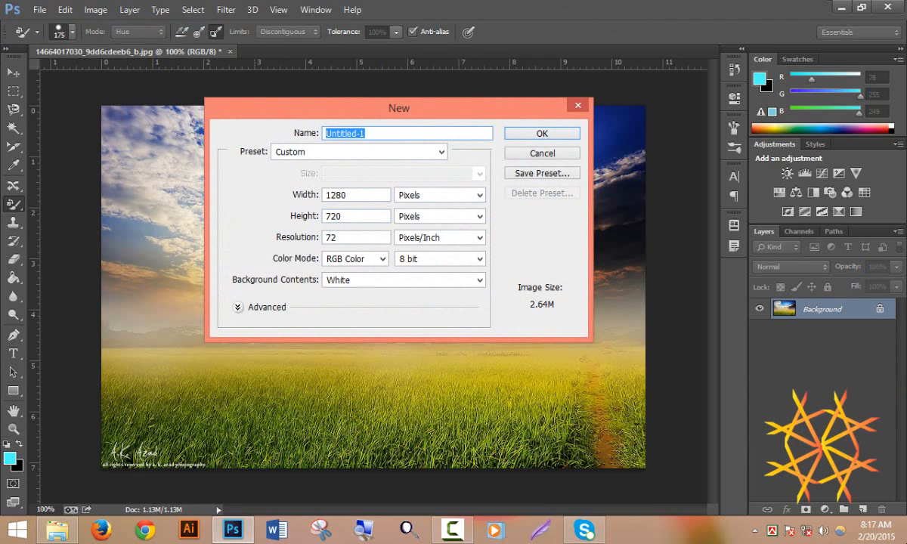
{"action": "type", "text": "mo"}
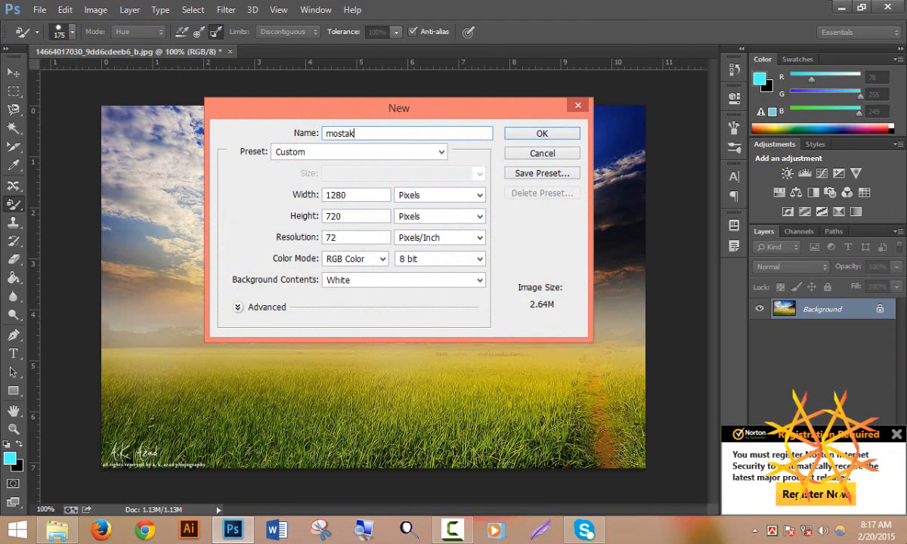
{"action": "type", "text": "stofa kamal"}
{"action": "left_click_drag", "start_coordinate": [358, 194], "coordinate": [304, 198]}
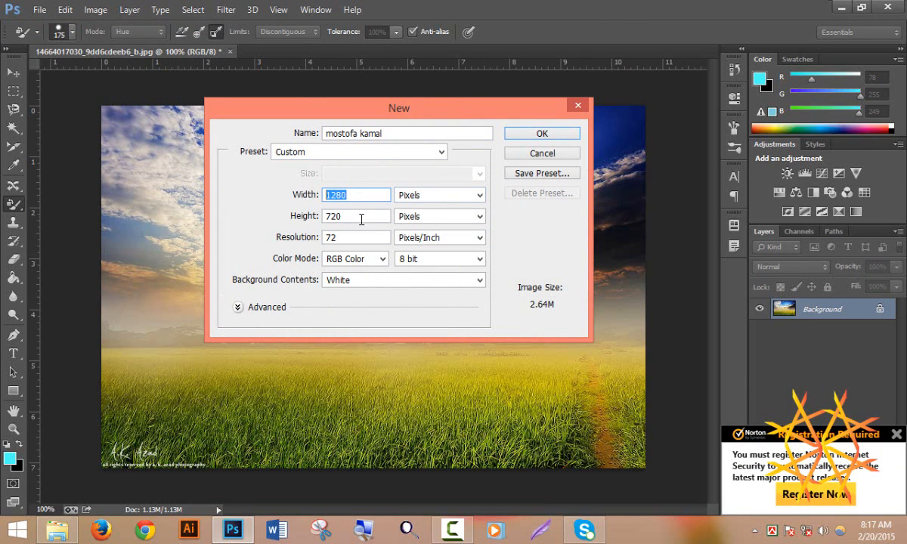
{"action": "left_click_drag", "start_coordinate": [358, 217], "coordinate": [279, 222]}
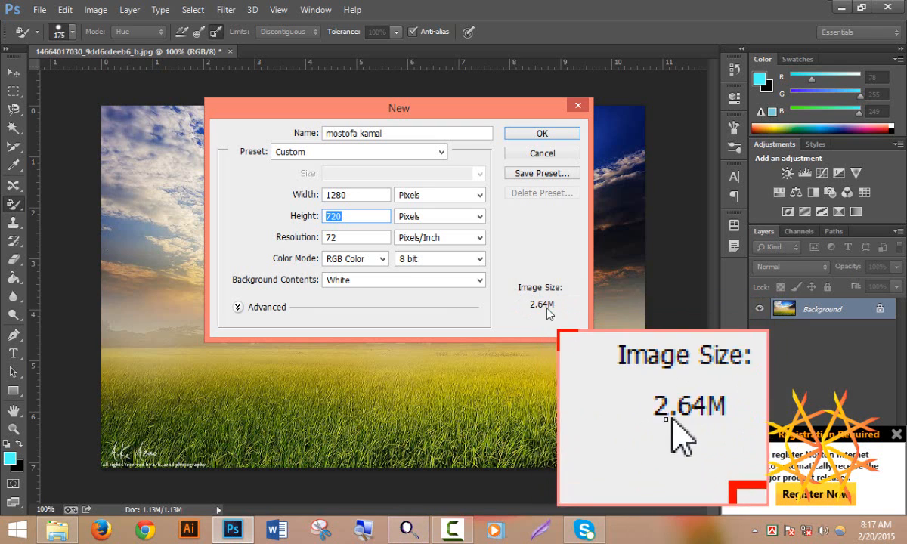
{"action": "left_click", "coordinate": [542, 133]}
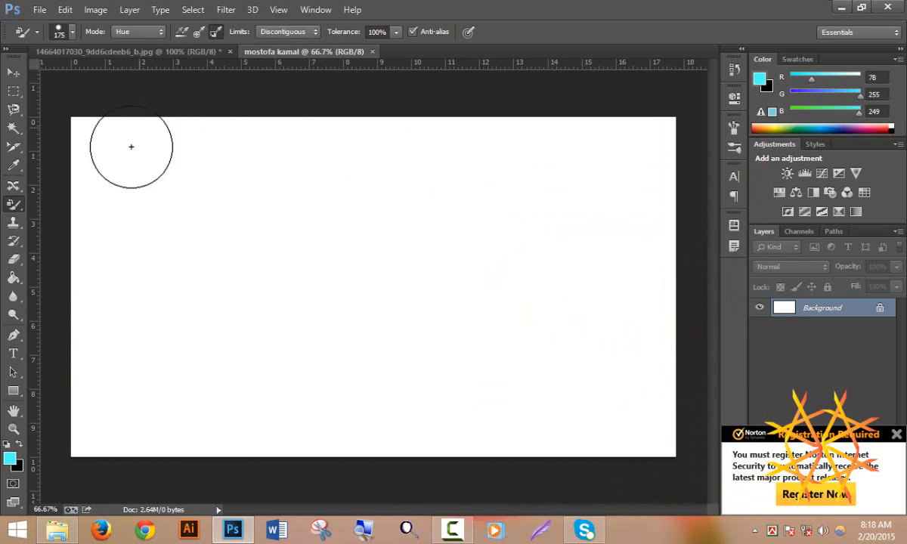
Switch to the Brush Tool and then to the Move Tool to compare their options.
{"action": "right_click", "coordinate": [14, 204]}
{"action": "left_click", "coordinate": [75, 202]}
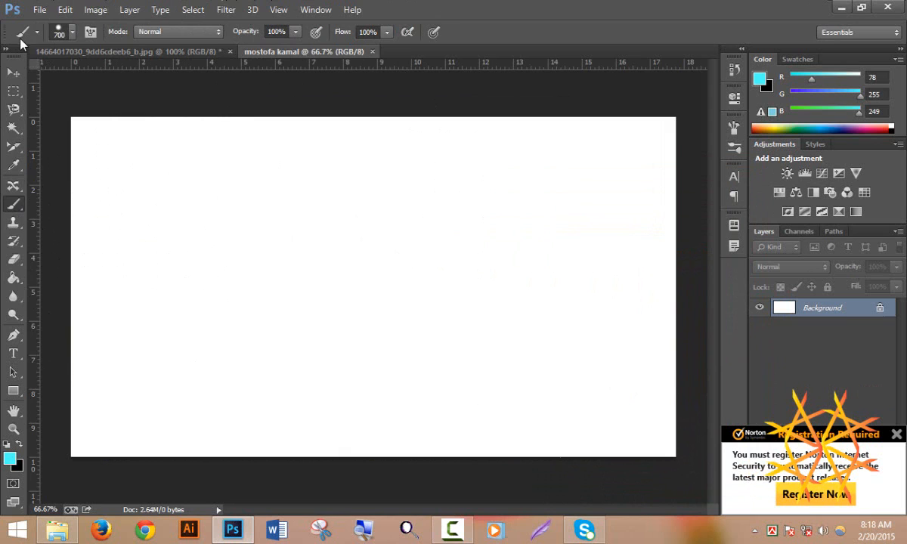
{"action": "left_click", "coordinate": [7, 73]}
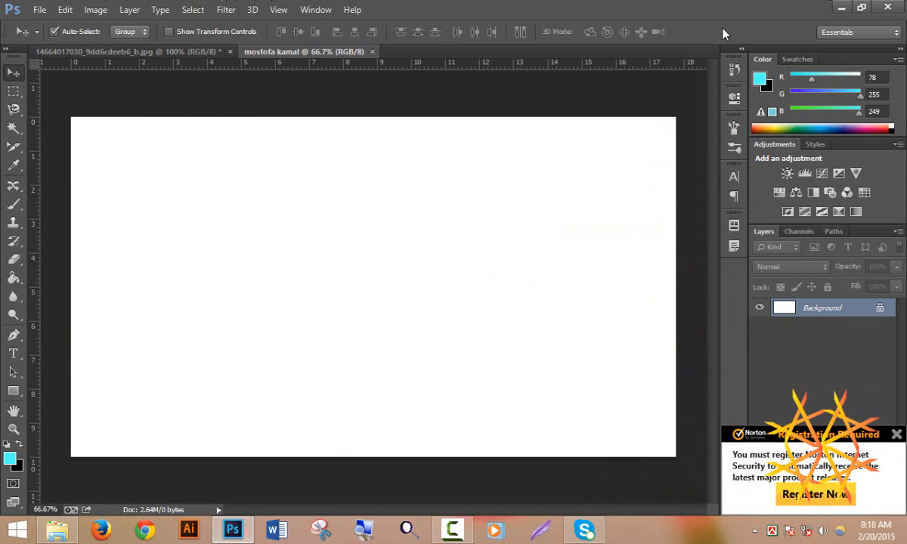
Undock the options bar so it floats over the canvas and hide it.
{"action": "left_click_drag", "start_coordinate": [4, 35], "coordinate": [4, 175]}
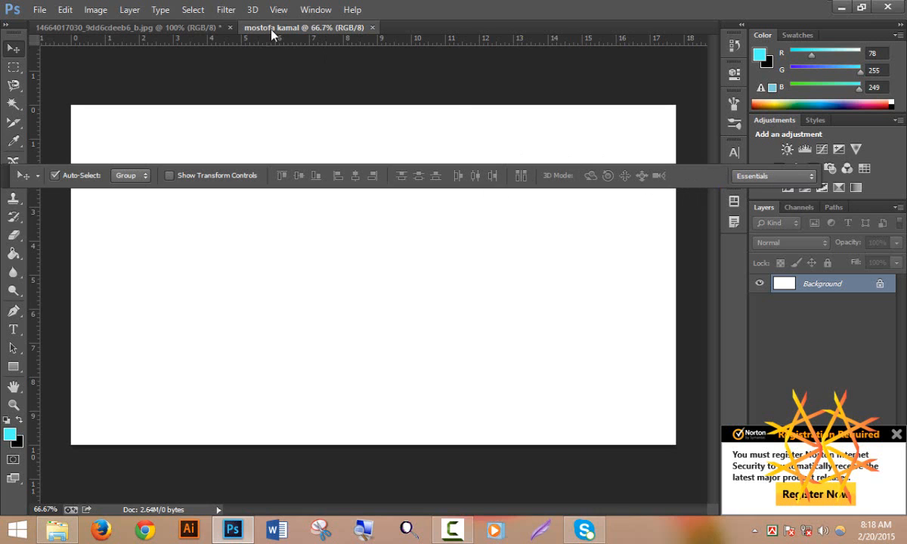
{"action": "left_click", "coordinate": [316, 10]}
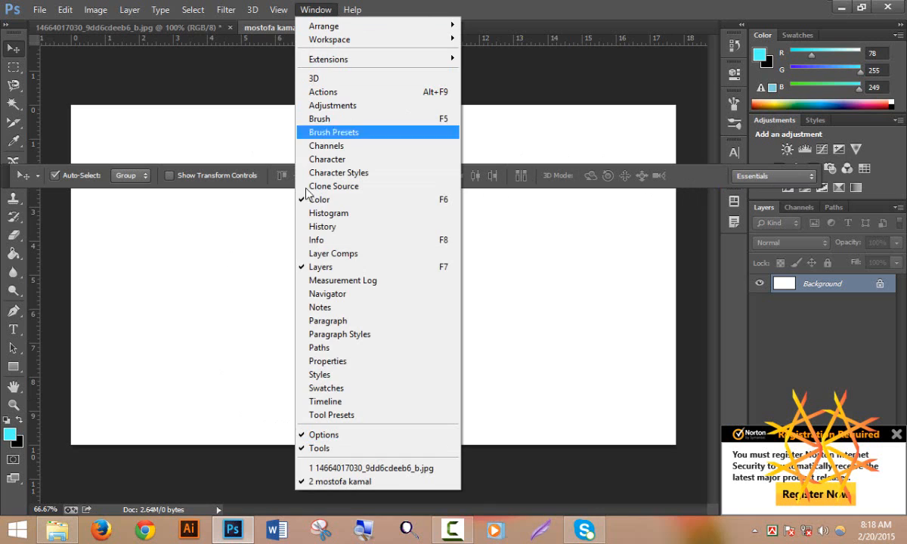
{"action": "left_click", "coordinate": [308, 436]}
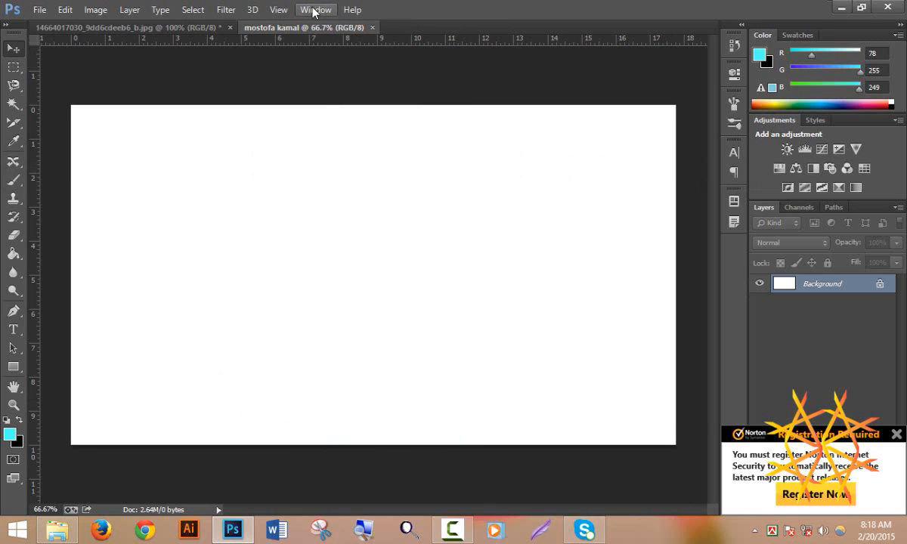
Activate the Rectangular Marquee Tool and show the hidden options bar again.
{"action": "left_click", "coordinate": [13, 66]}
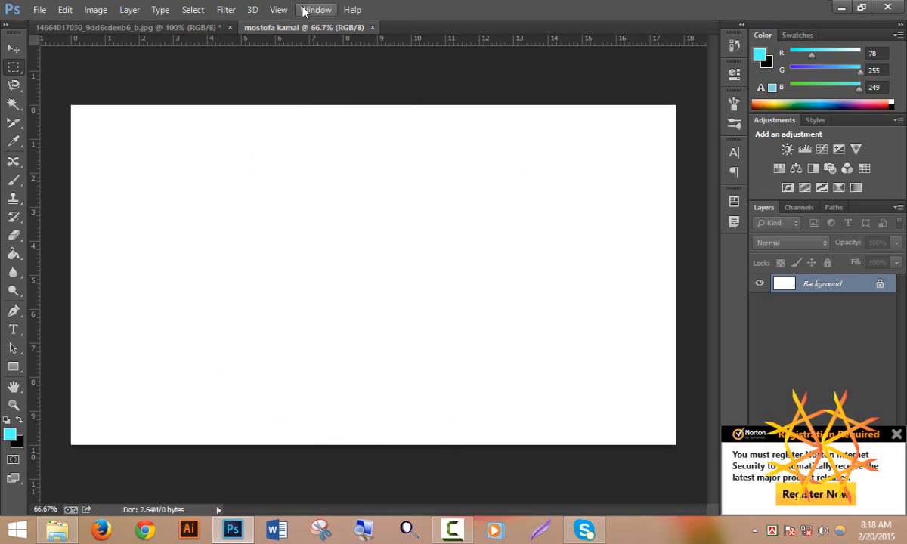
{"action": "left_click", "coordinate": [316, 10]}
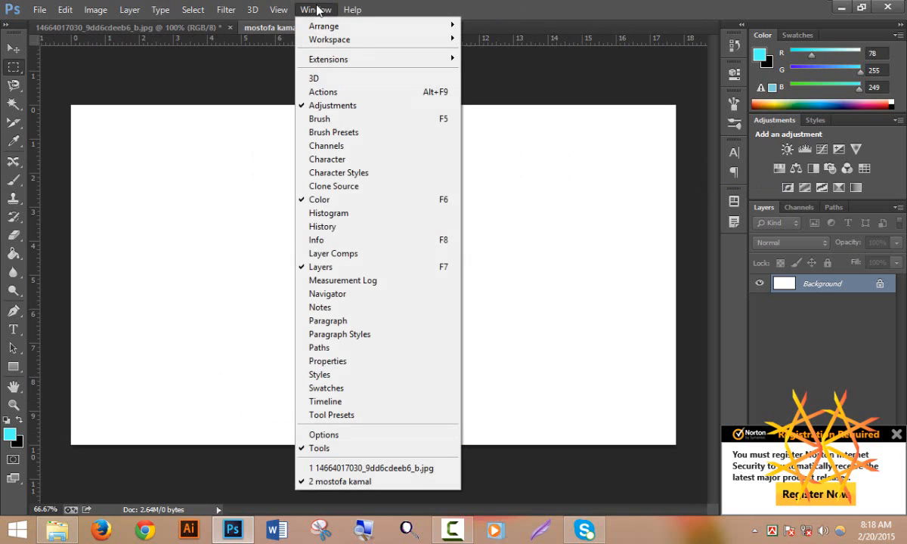
{"action": "left_click", "coordinate": [346, 436]}
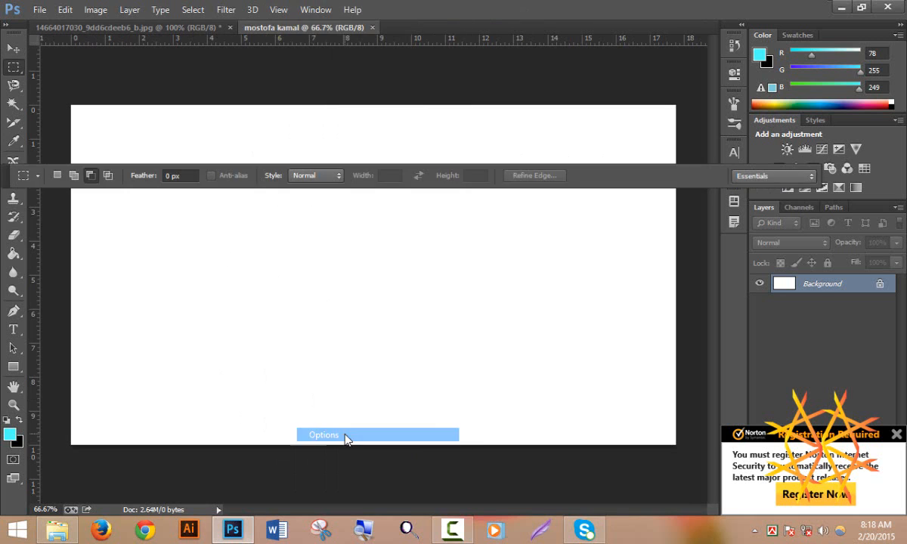
Hide both the Tools panel and the floating options bar.
{"action": "left_click", "coordinate": [333, 12]}
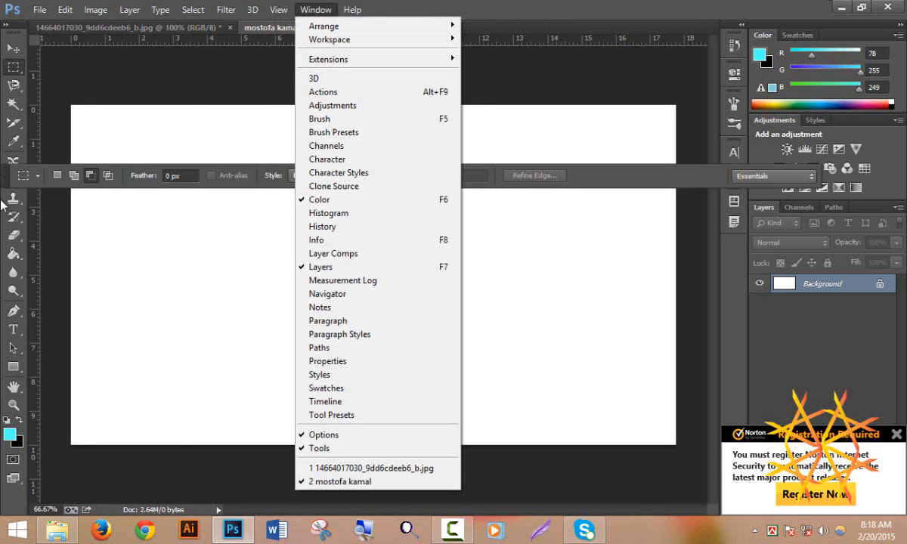
{"action": "left_click", "coordinate": [317, 450]}
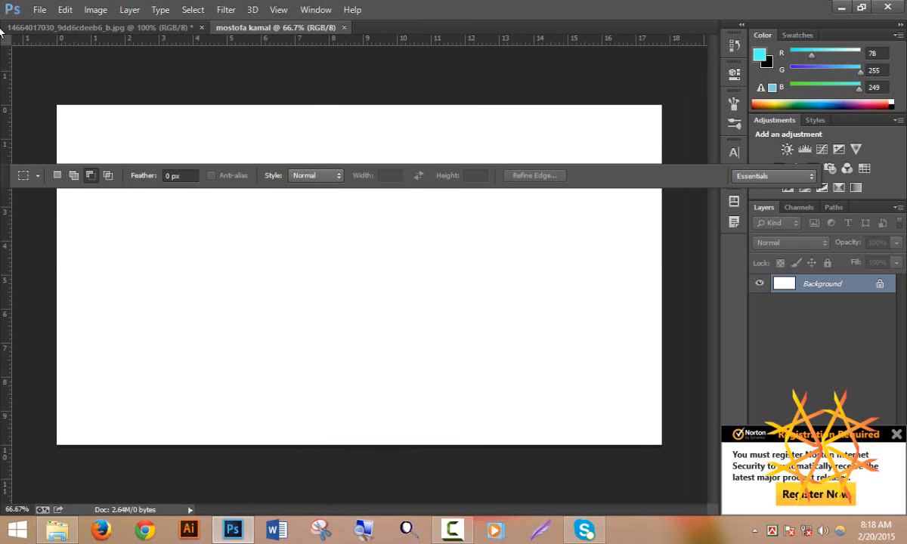
{"action": "left_click", "coordinate": [320, 9]}
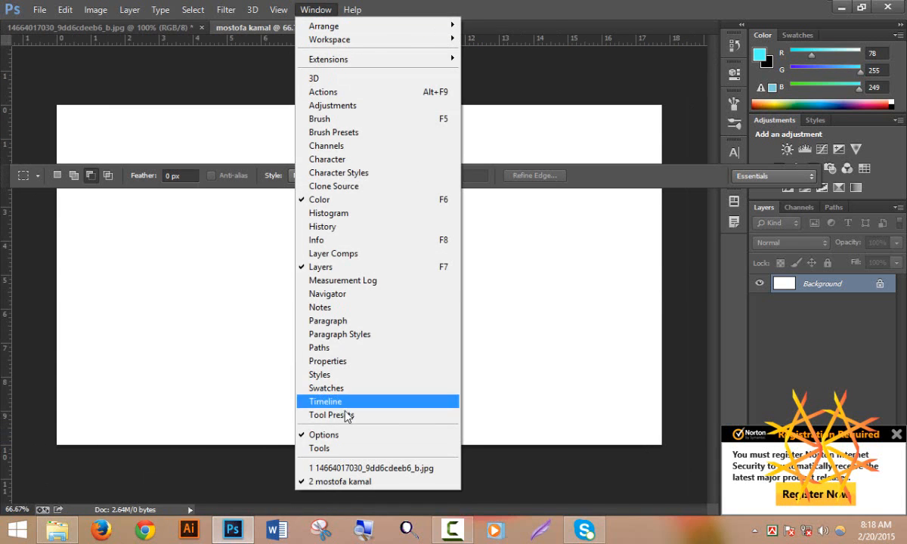
{"action": "left_click", "coordinate": [348, 439]}
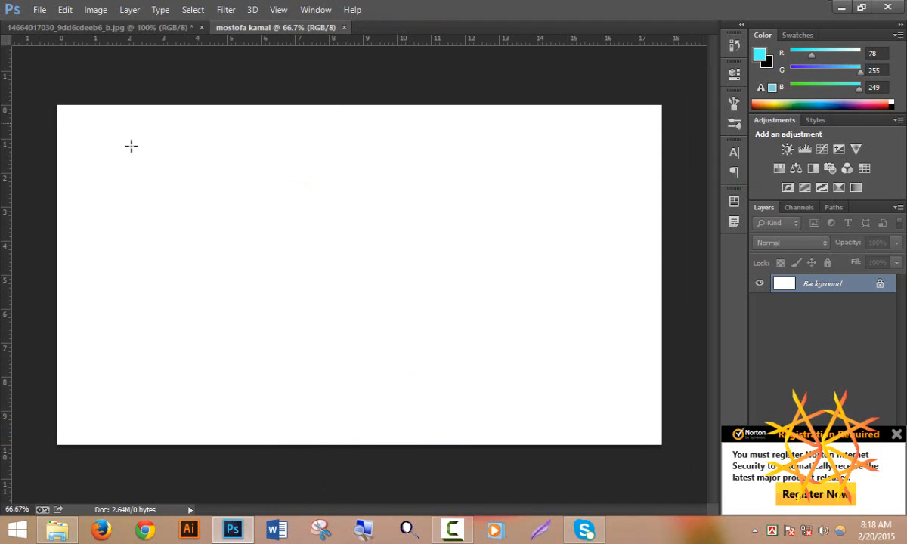
Show the Tools panel and the options bar again, and dock the options bar back beneath the menu bar.
{"action": "left_click", "coordinate": [320, 9]}
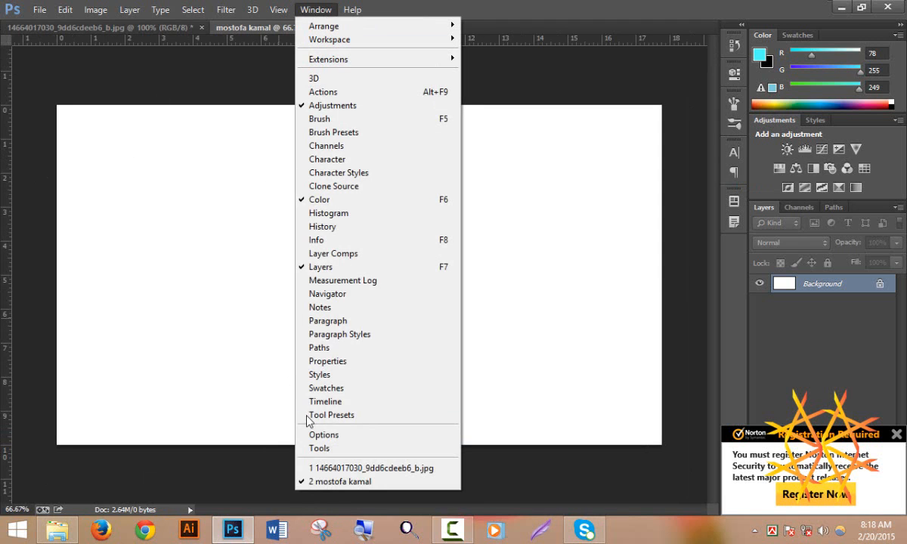
{"action": "left_click", "coordinate": [316, 448]}
{"action": "left_click", "coordinate": [325, 9]}
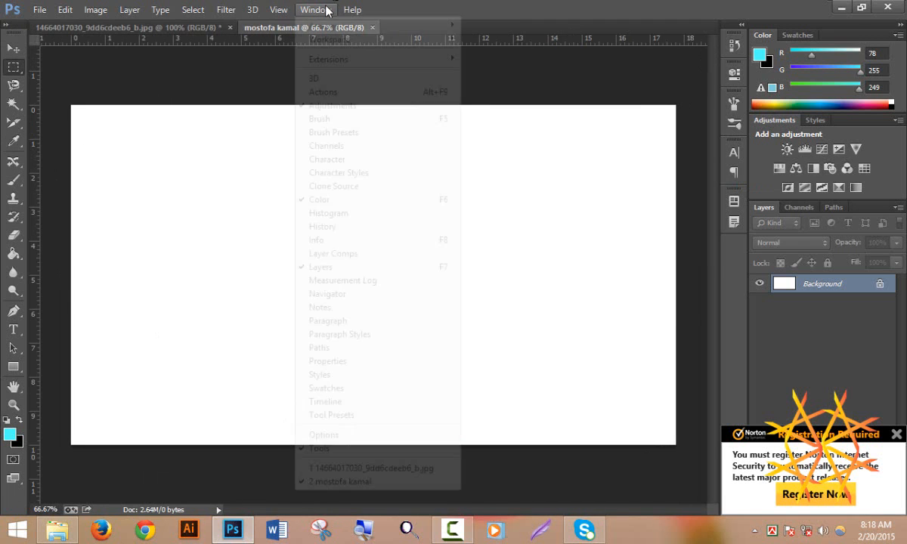
{"action": "left_click", "coordinate": [321, 435]}
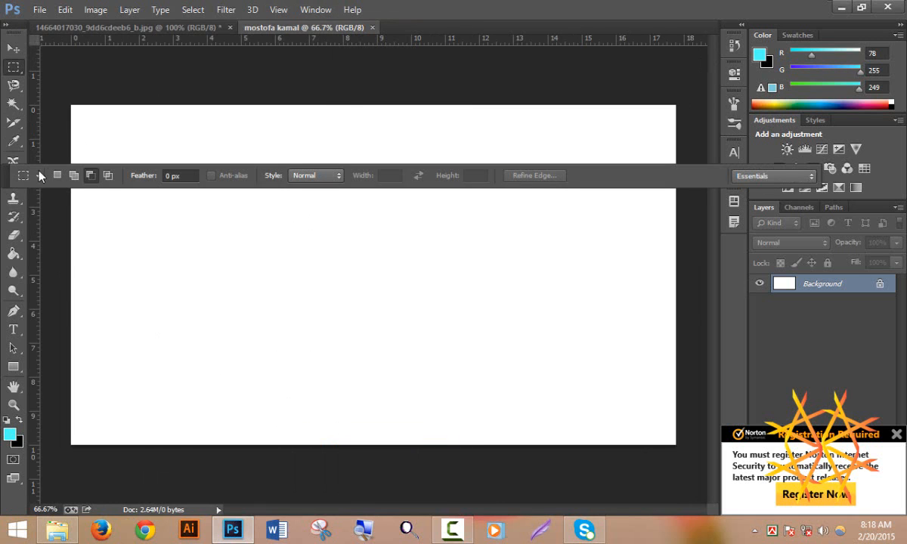
{"action": "left_click_drag", "start_coordinate": [4, 162], "coordinate": [41, 26]}
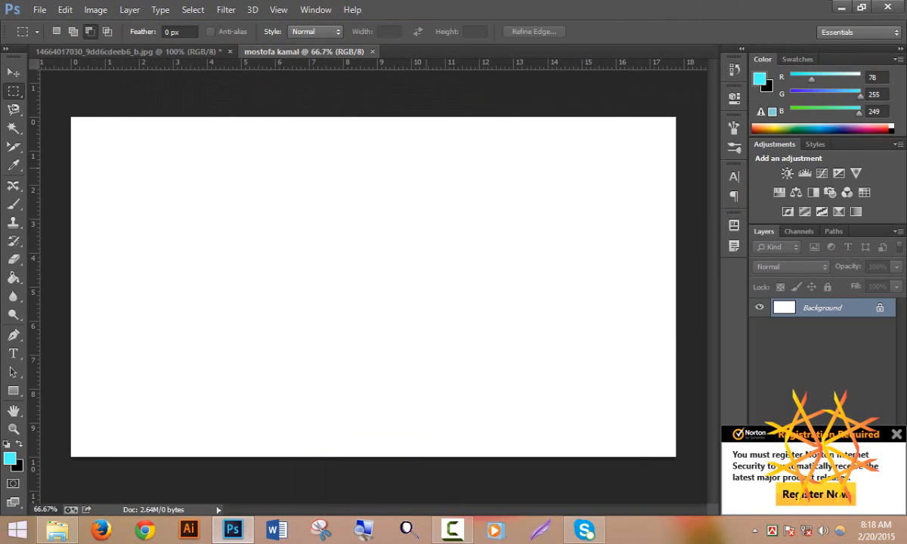
Activate the Brush Tool and add a new empty layer above the Background layer.
{"action": "left_click", "coordinate": [12, 72]}
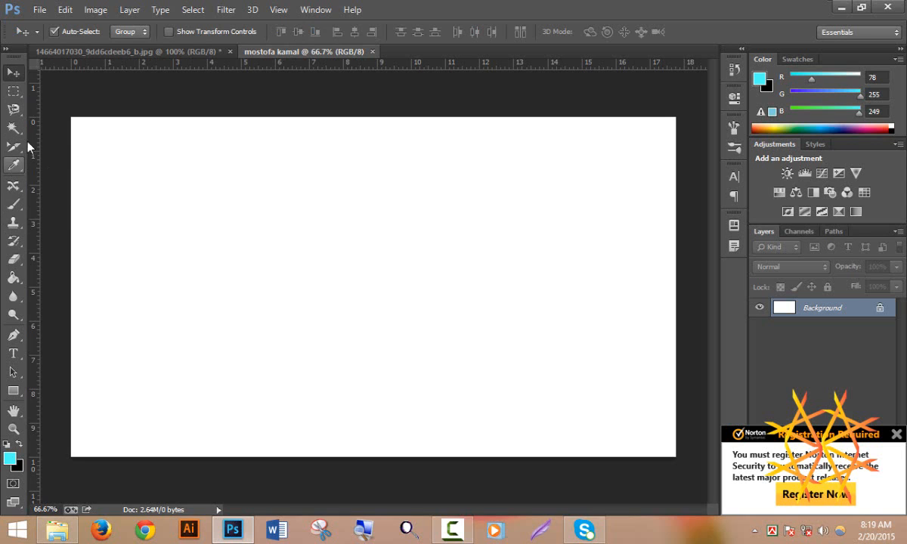
{"action": "left_click_drag", "start_coordinate": [19, 189], "coordinate": [67, 188]}
{"action": "left_click", "coordinate": [22, 206]}
{"action": "left_click_drag", "start_coordinate": [21, 206], "coordinate": [82, 201]}
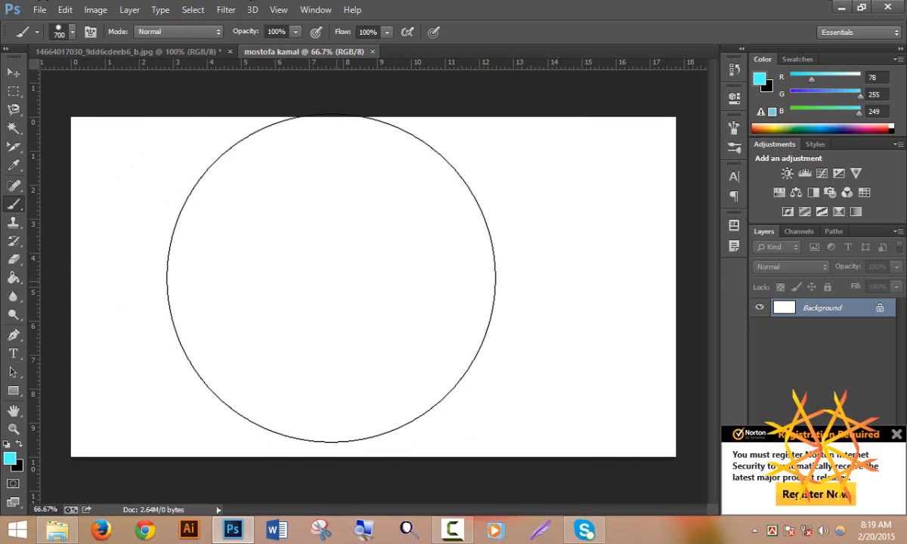
{"action": "left_click", "coordinate": [897, 433]}
{"action": "left_click", "coordinate": [865, 512]}
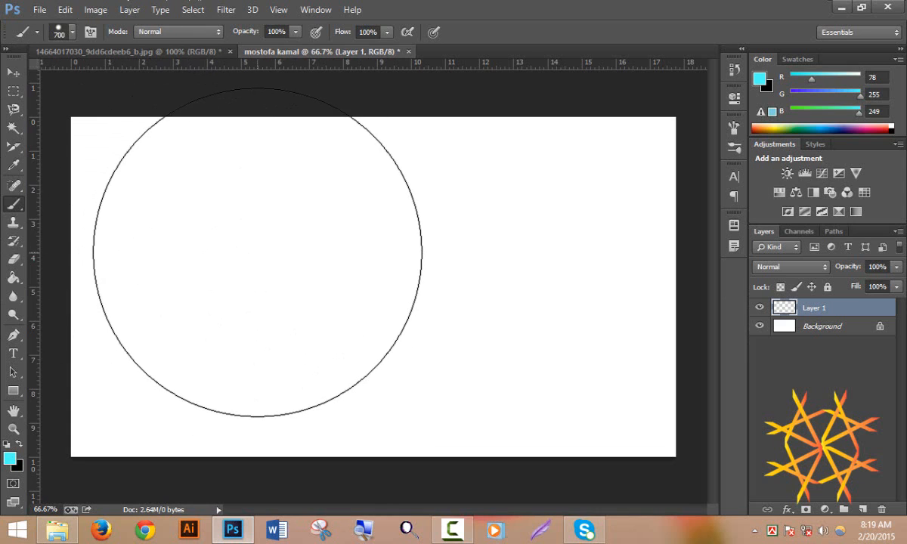
Choose the Hard Round preset for the Brush Tool and set the brush size to 114 px.
{"action": "right_click", "coordinate": [16, 208]}
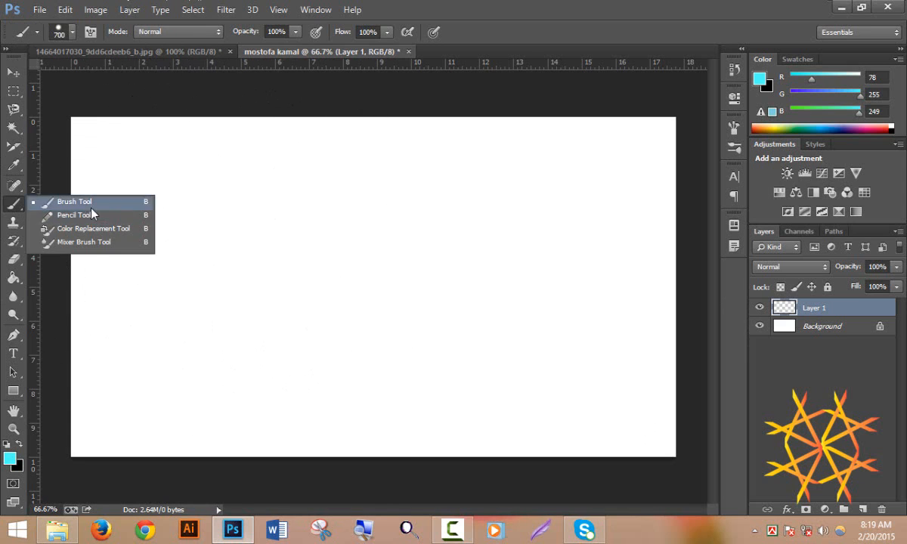
{"action": "left_click", "coordinate": [90, 207]}
{"action": "left_click", "coordinate": [73, 32]}
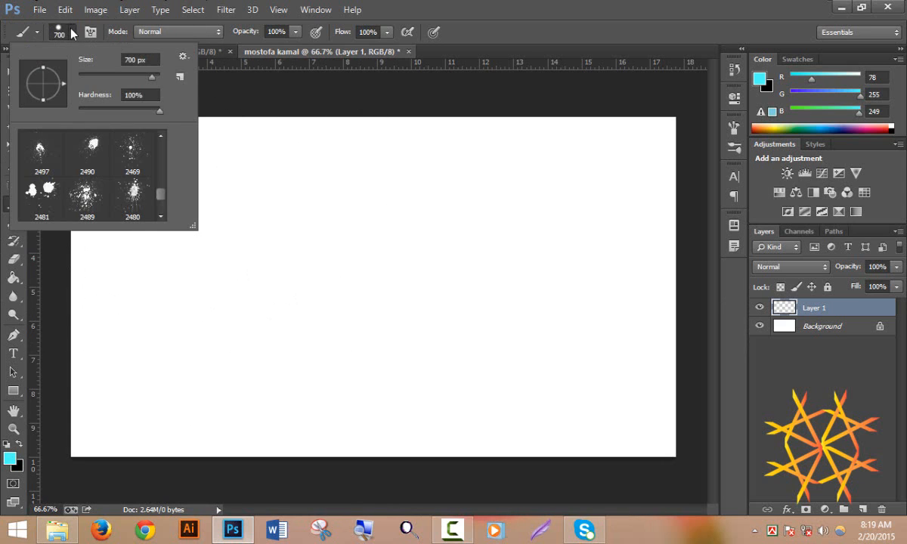
{"action": "left_click_drag", "start_coordinate": [162, 198], "coordinate": [169, 144]}
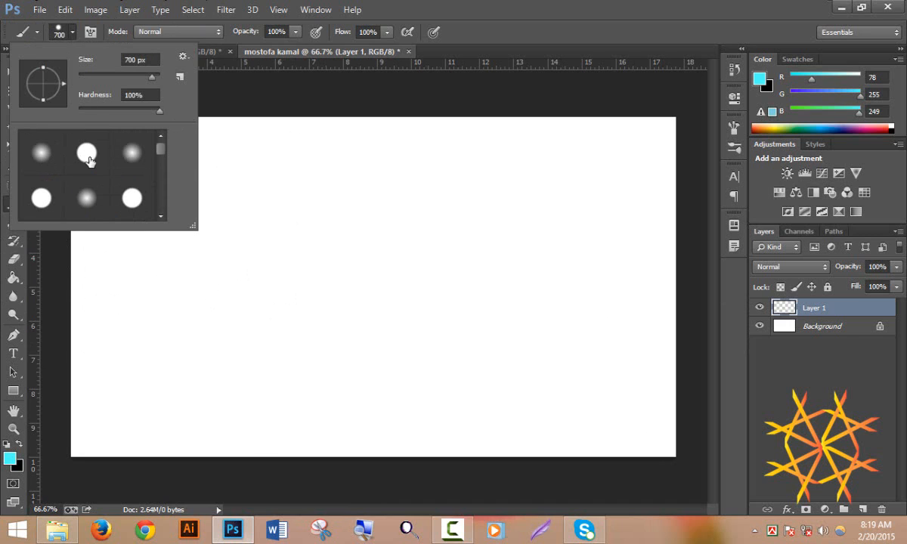
{"action": "left_click", "coordinate": [87, 154]}
{"action": "left_click_drag", "start_coordinate": [125, 81], "coordinate": [120, 80]}
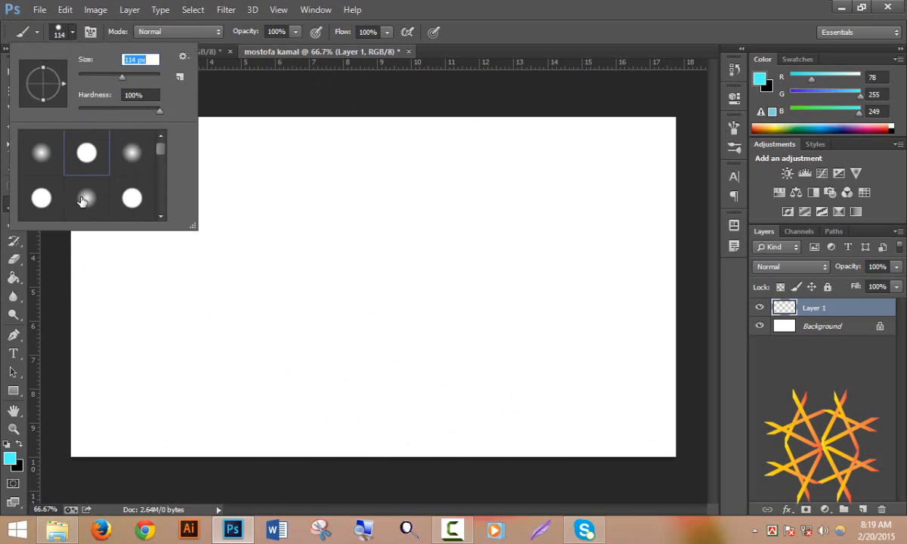
Try several other soft and hard round brush presets, then reselect the Hard Round preset.
{"action": "left_click", "coordinate": [42, 154]}
{"action": "left_click", "coordinate": [131, 163]}
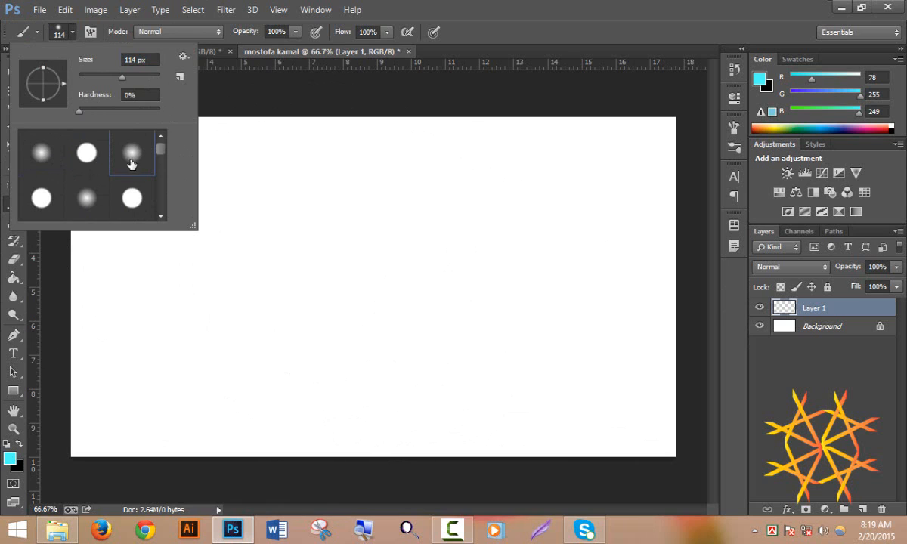
{"action": "left_click", "coordinate": [130, 197]}
{"action": "left_click", "coordinate": [89, 155]}
{"action": "left_click_drag", "start_coordinate": [162, 150], "coordinate": [165, 130]}
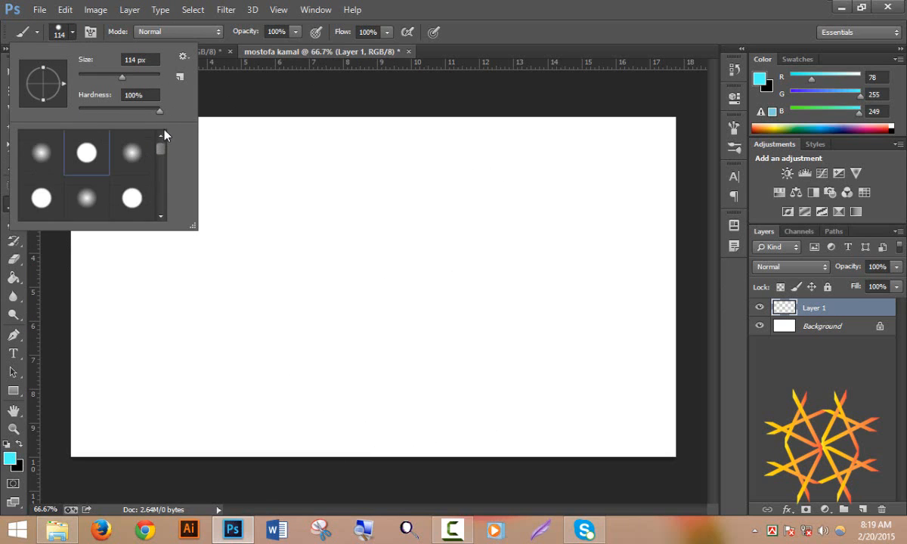
View the rename dialog for the Hard Round brush preset and cancel it.
{"action": "left_click", "coordinate": [183, 57]}
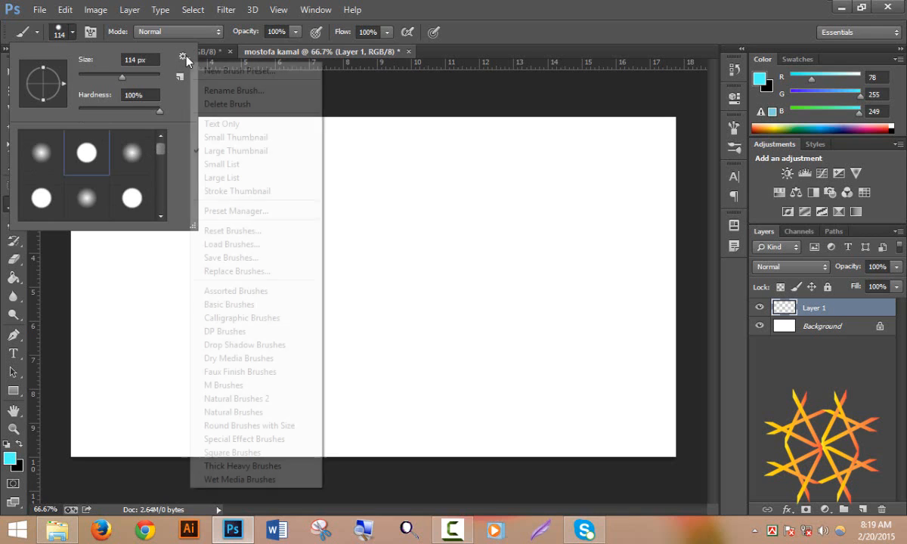
{"action": "left_click", "coordinate": [261, 91]}
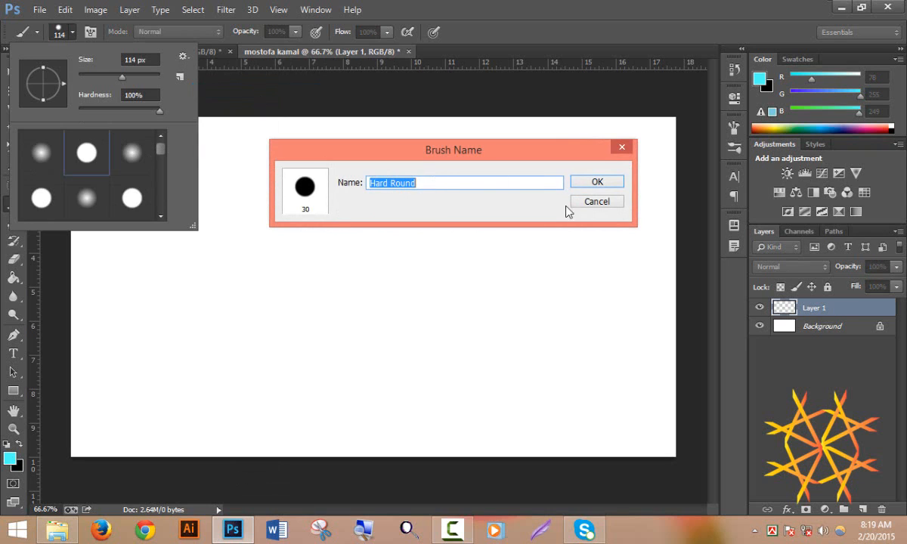
{"action": "left_click", "coordinate": [589, 203]}
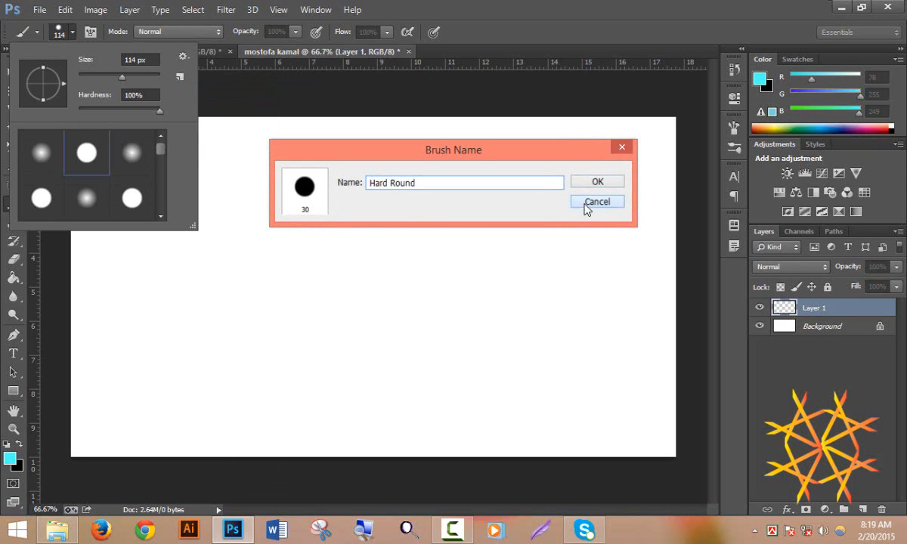
Select the Soft Round Pressure Opacity preset and accept its existing name in the rename dialog.
{"action": "left_click", "coordinate": [84, 187]}
{"action": "left_click", "coordinate": [183, 57]}
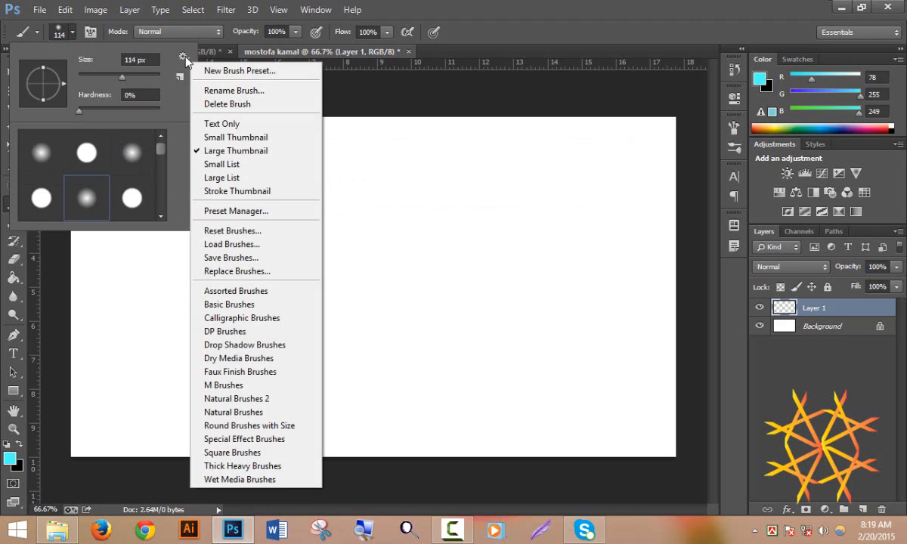
{"action": "left_click", "coordinate": [274, 90]}
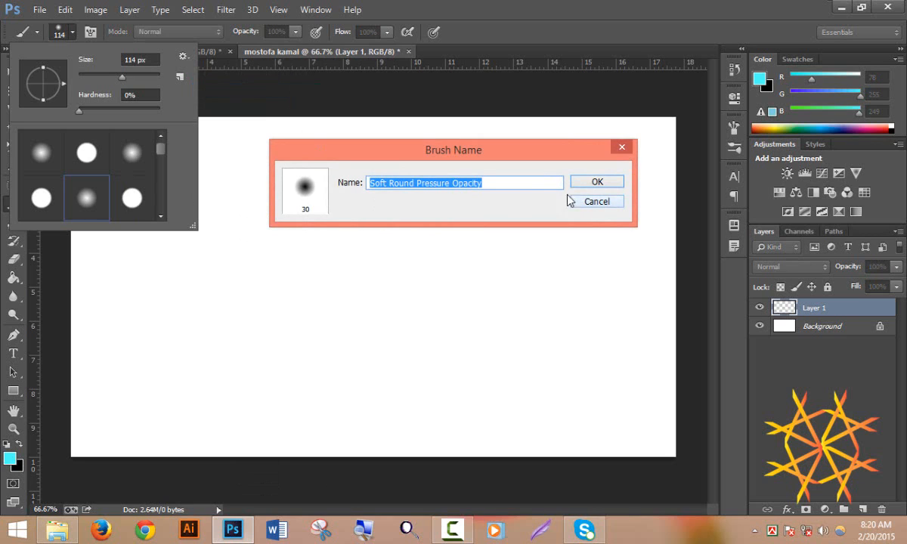
{"action": "left_click", "coordinate": [596, 184]}
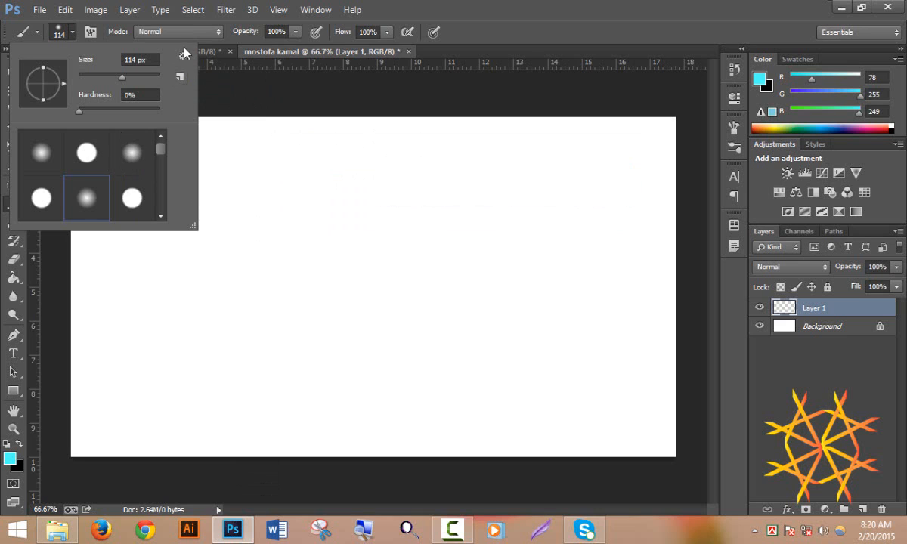
Display the brush presets as stroke thumbnails, and view the dialog for saving the brush set before cancelling it.
{"action": "left_click", "coordinate": [181, 55]}
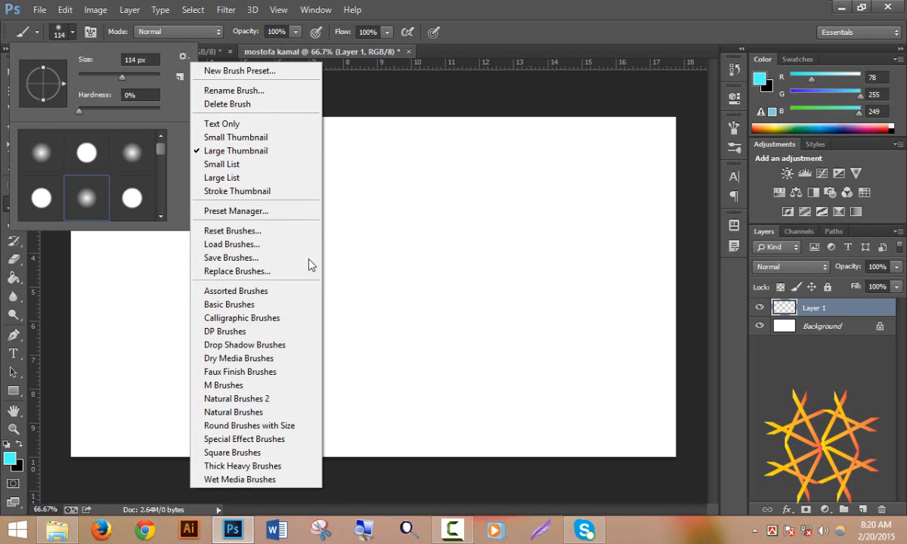
{"action": "left_click", "coordinate": [261, 192]}
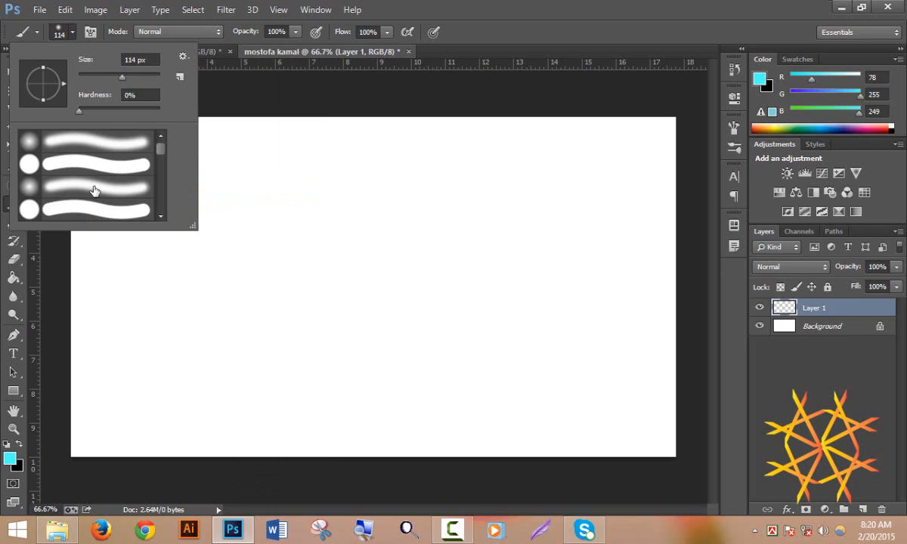
{"action": "left_click", "coordinate": [182, 57]}
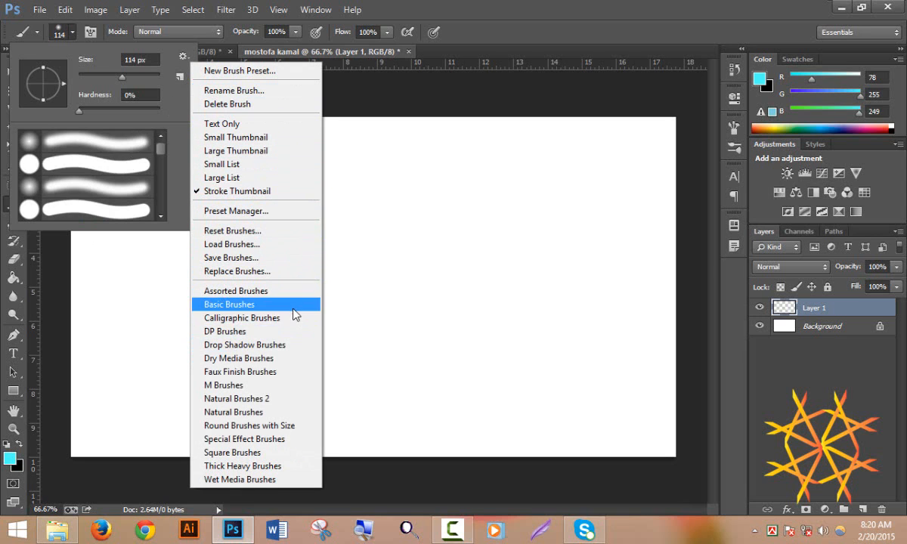
{"action": "left_click", "coordinate": [263, 261]}
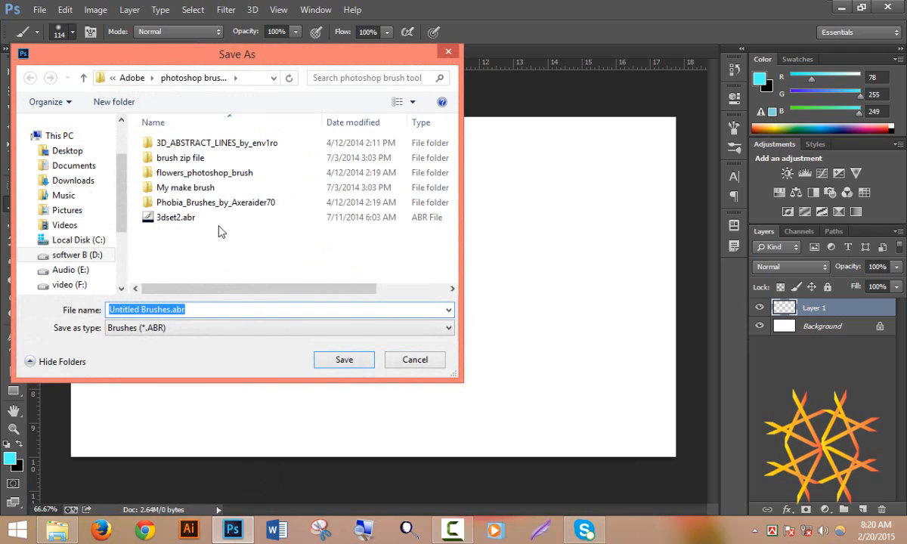
{"action": "left_click", "coordinate": [433, 367]}
Replace the current brush presets with the Assorted Brushes set and display them as small thumbnails.
{"action": "left_click", "coordinate": [183, 58]}
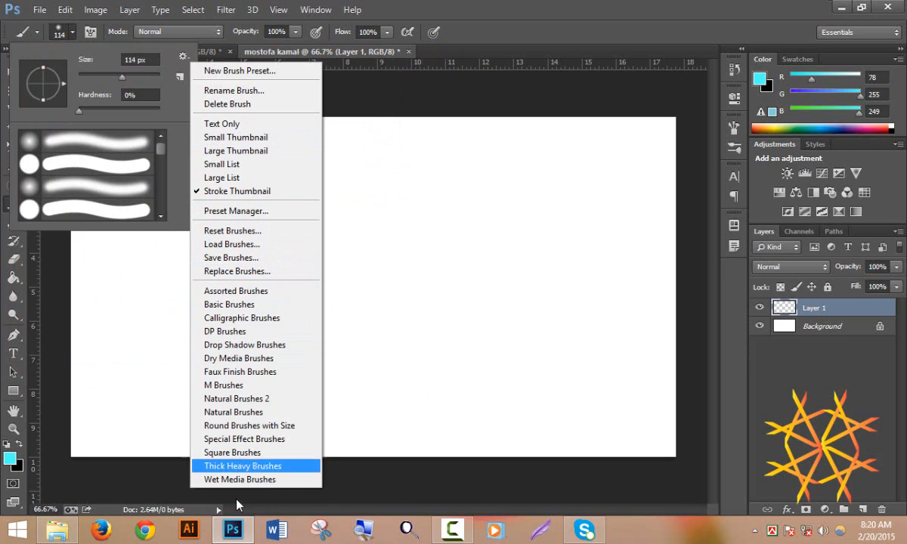
{"action": "left_click", "coordinate": [257, 297]}
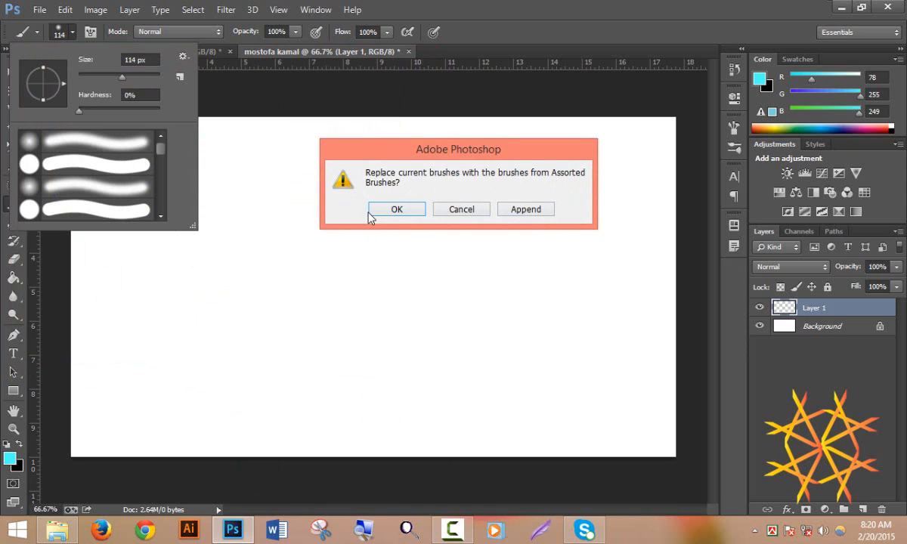
{"action": "left_click", "coordinate": [396, 209]}
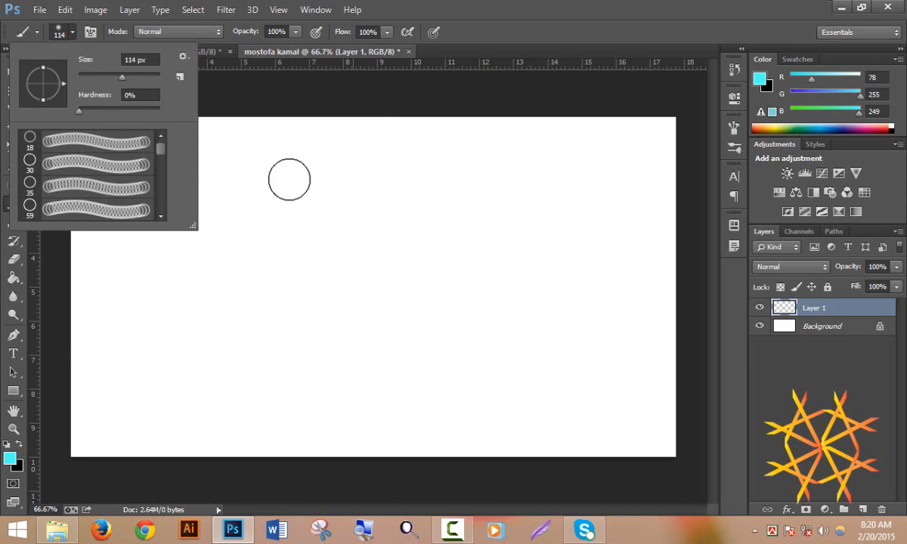
{"action": "left_click", "coordinate": [183, 56]}
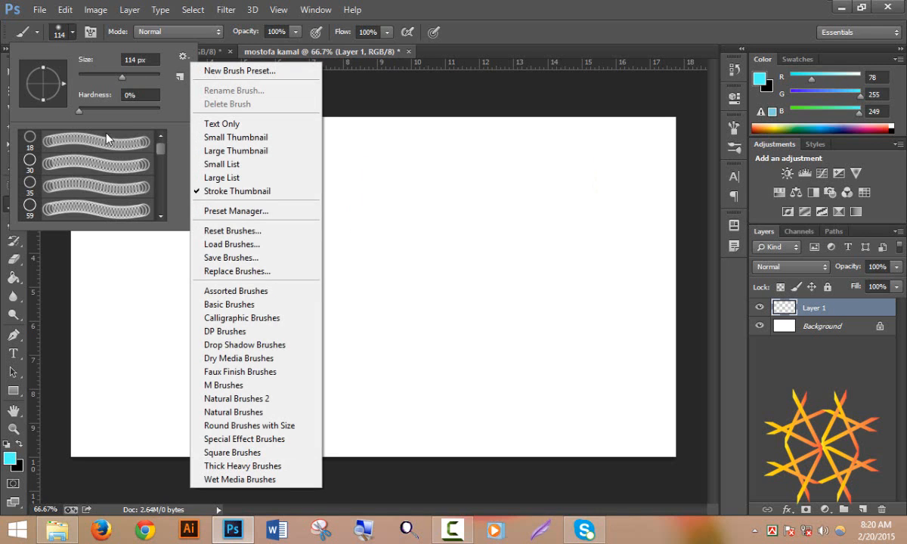
{"action": "left_click", "coordinate": [256, 137]}
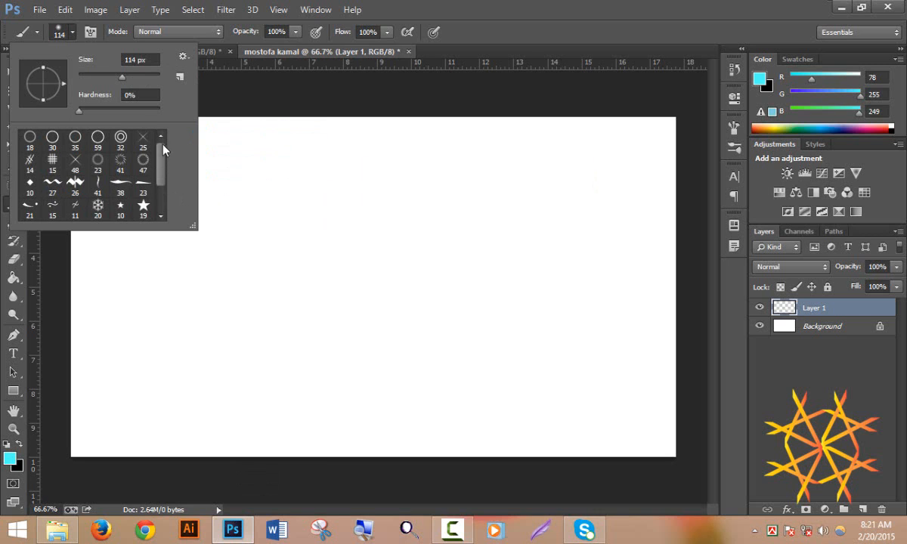
Reset the brush presets to the default set, look through them and close the preset picker.
{"action": "left_click", "coordinate": [182, 57]}
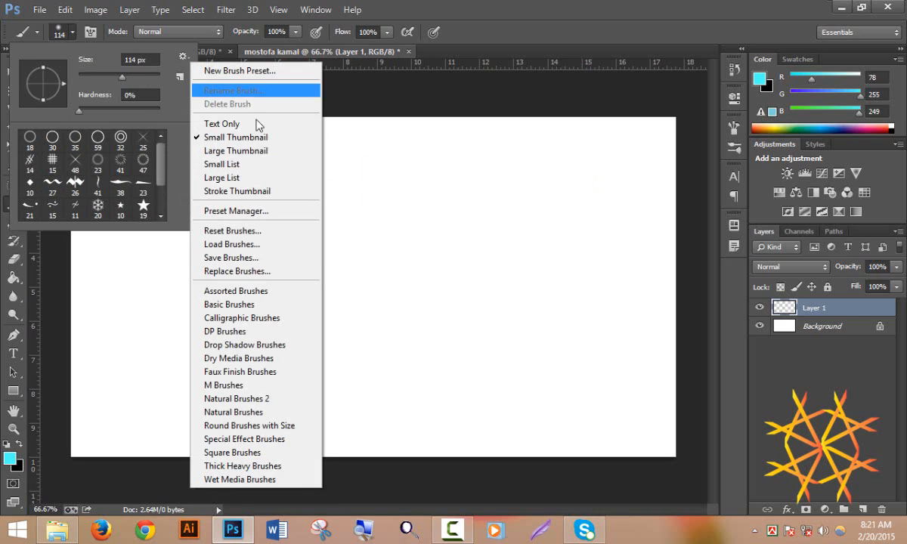
{"action": "left_click", "coordinate": [271, 231]}
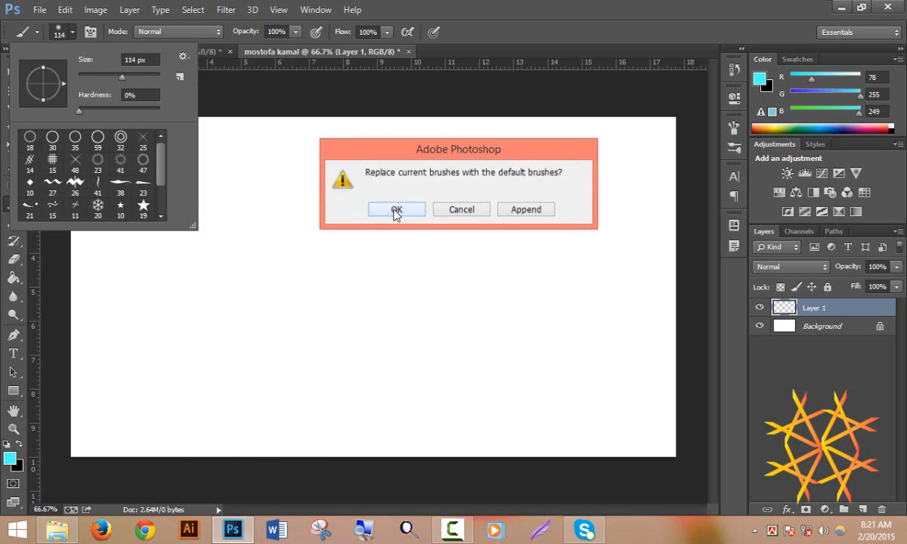
{"action": "left_click", "coordinate": [395, 210]}
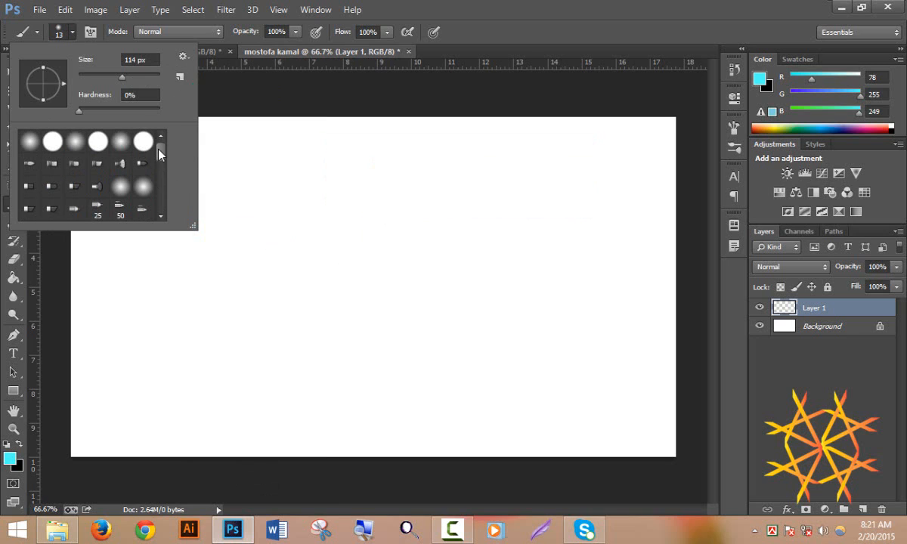
{"action": "mouse_move", "coordinate": [158, 154]}
{"action": "left_mouse_down"}
{"action": "mouse_move", "coordinate": [162, 223]}
{"action": "mouse_move", "coordinate": [170, 151]}
{"action": "mouse_move", "coordinate": [161, 140]}
{"action": "left_mouse_up"}
{"action": "left_click", "coordinate": [564, 35]}
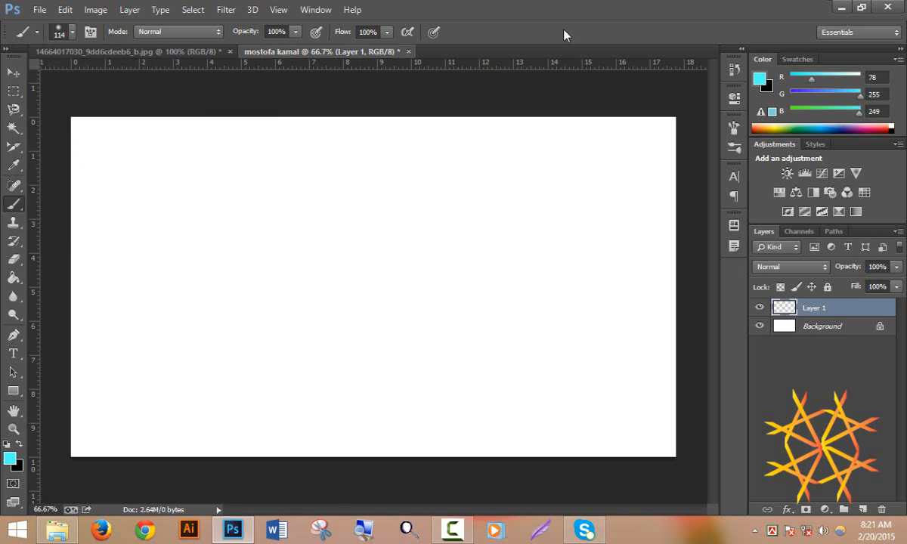
Open the Brush panel's Brush Tip Shape settings and choose the first hard round 30 px tip.
{"action": "left_click", "coordinate": [90, 32]}
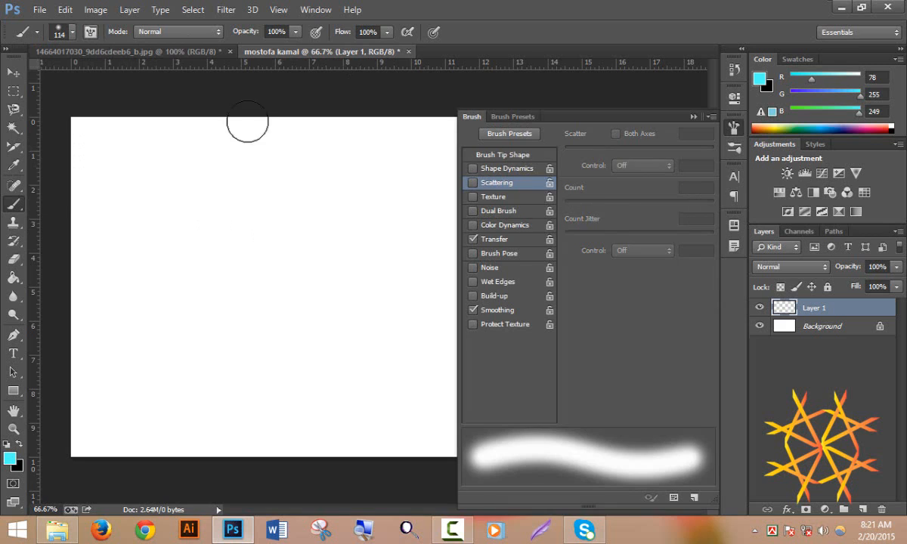
{"action": "left_click", "coordinate": [485, 154]}
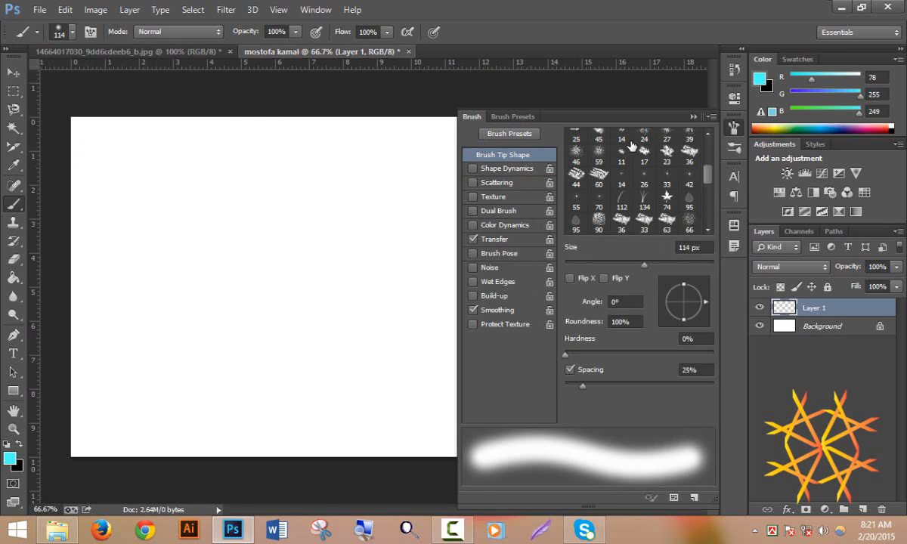
{"action": "scroll", "coordinate": [669, 173], "scroll_direction": "up", "scroll_amount": 5}
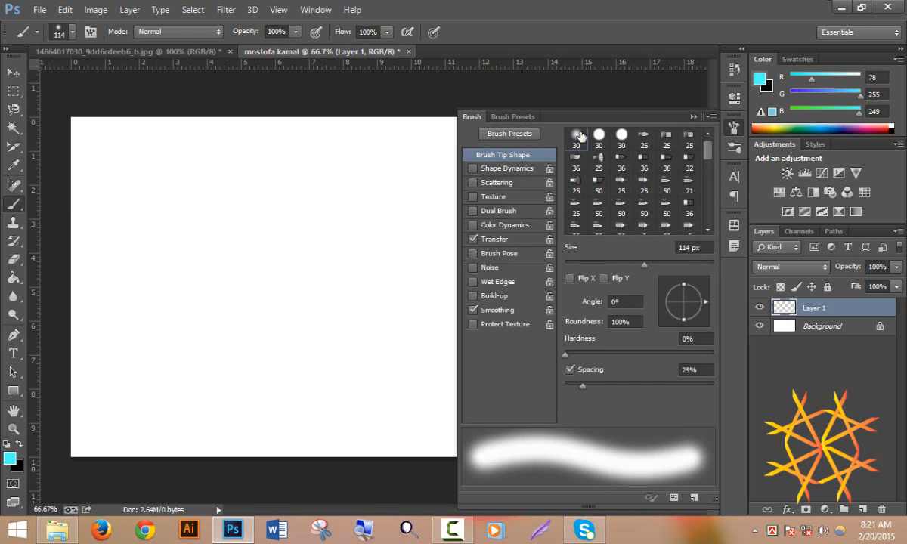
{"action": "left_click", "coordinate": [577, 136]}
{"action": "left_click", "coordinate": [597, 140]}
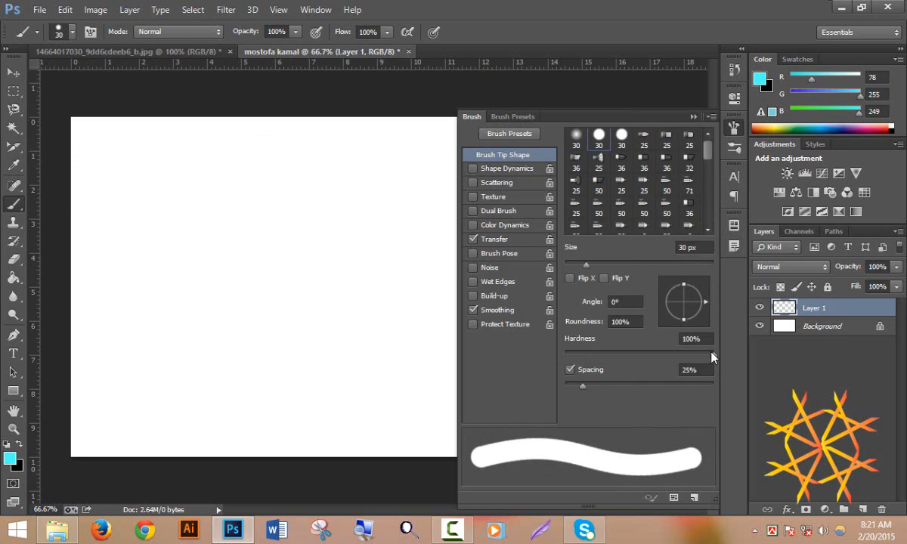
Reduce the tip's hardness to 46% and on to 0%, and paint a horizontal soft stroke across the upper canvas.
{"action": "left_click_drag", "start_coordinate": [712, 353], "coordinate": [633, 360]}
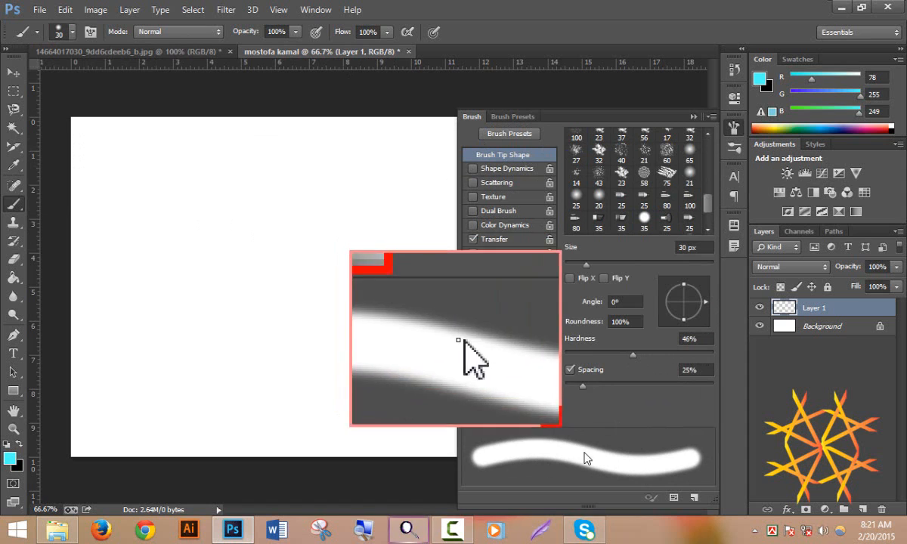
{"action": "mouse_move", "coordinate": [630, 356]}
{"action": "left_mouse_down"}
{"action": "mouse_move", "coordinate": [746, 364]}
{"action": "mouse_move", "coordinate": [563, 366]}
{"action": "left_mouse_up"}
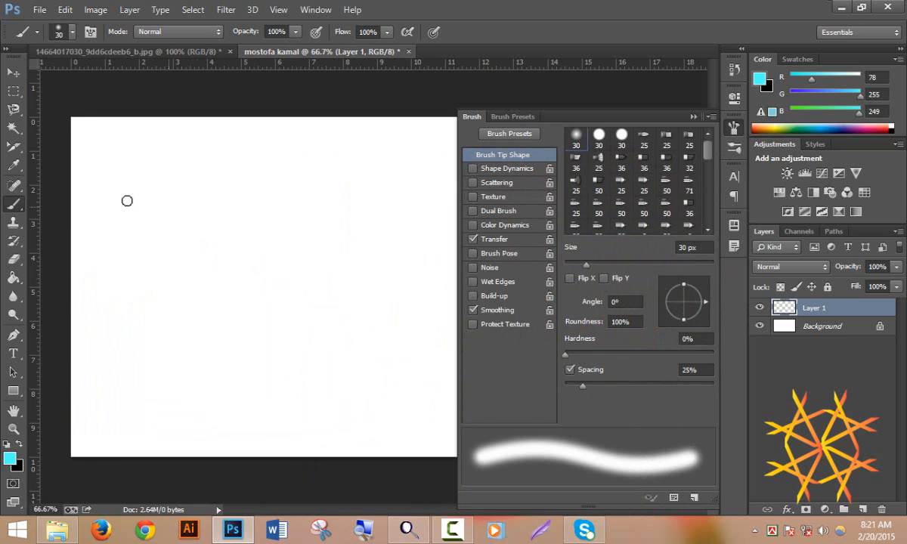
{"action": "left_click_drag", "start_coordinate": [102, 202], "coordinate": [378, 213]}
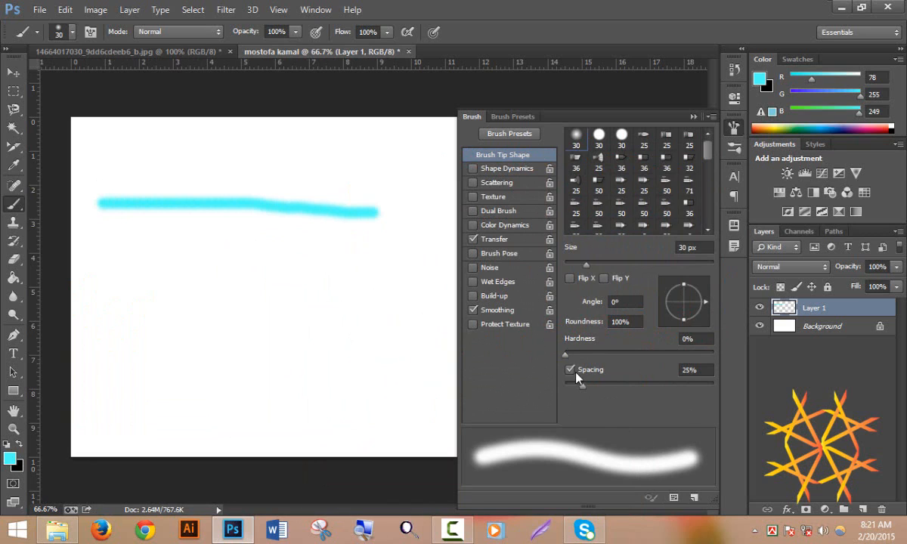
Set the tip's hardness to 100% and paint a horizontal hard-edged stroke below the soft one.
{"action": "left_click_drag", "start_coordinate": [572, 362], "coordinate": [745, 360]}
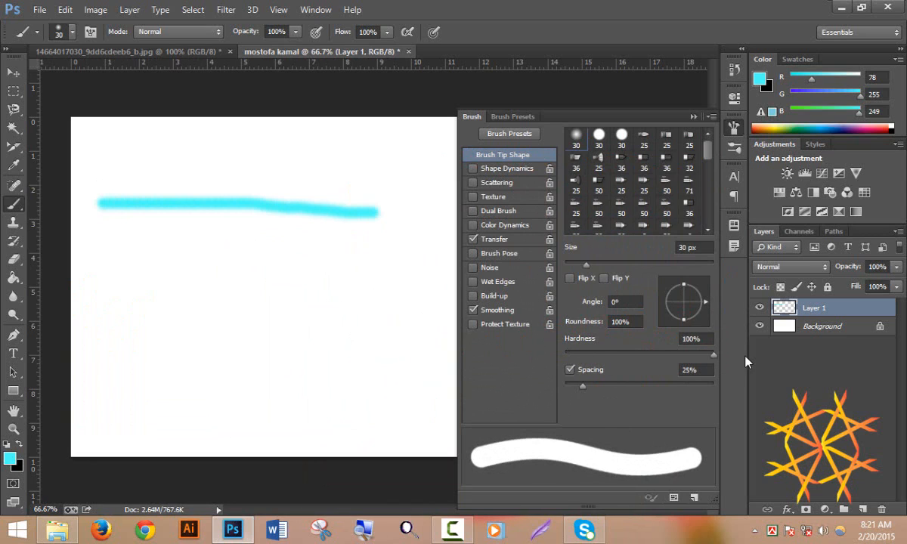
{"action": "left_click_drag", "start_coordinate": [119, 310], "coordinate": [260, 317]}
{"action": "left_click_drag", "start_coordinate": [365, 319], "coordinate": [382, 319]}
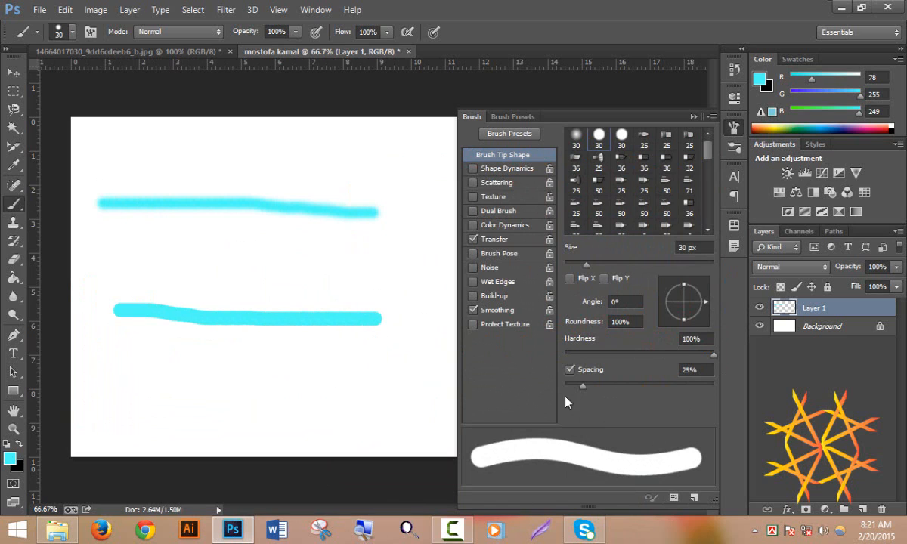
Enable Shape Dynamics and paint one stroke at 100% size jitter and another at 46% size jitter with 74% angle jitter.
{"action": "left_click", "coordinate": [487, 168]}
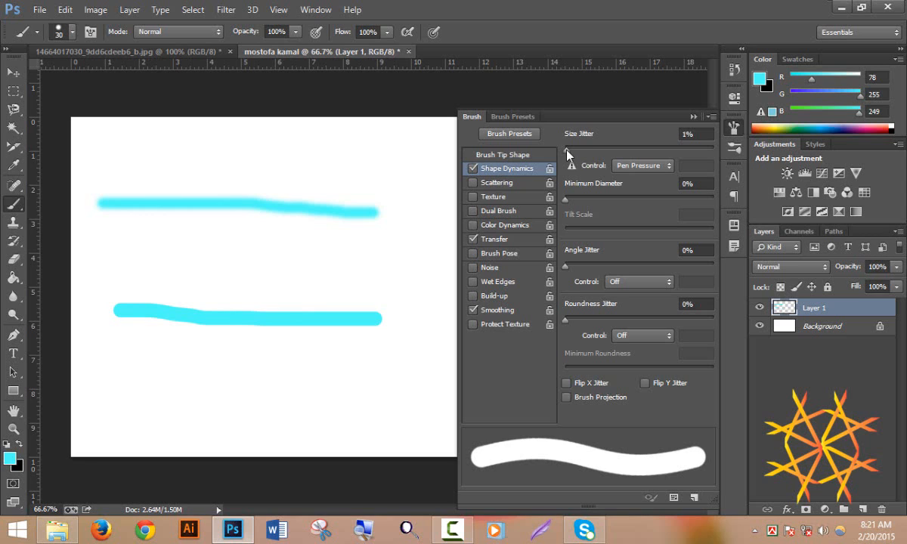
{"action": "left_click_drag", "start_coordinate": [570, 156], "coordinate": [714, 161]}
{"action": "left_click_drag", "start_coordinate": [118, 243], "coordinate": [374, 242]}
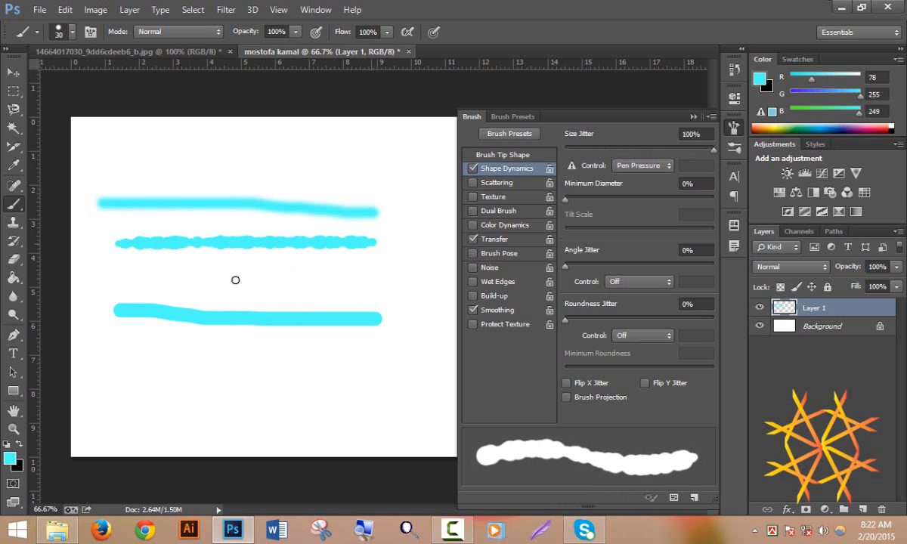
{"action": "left_click_drag", "start_coordinate": [716, 157], "coordinate": [633, 159]}
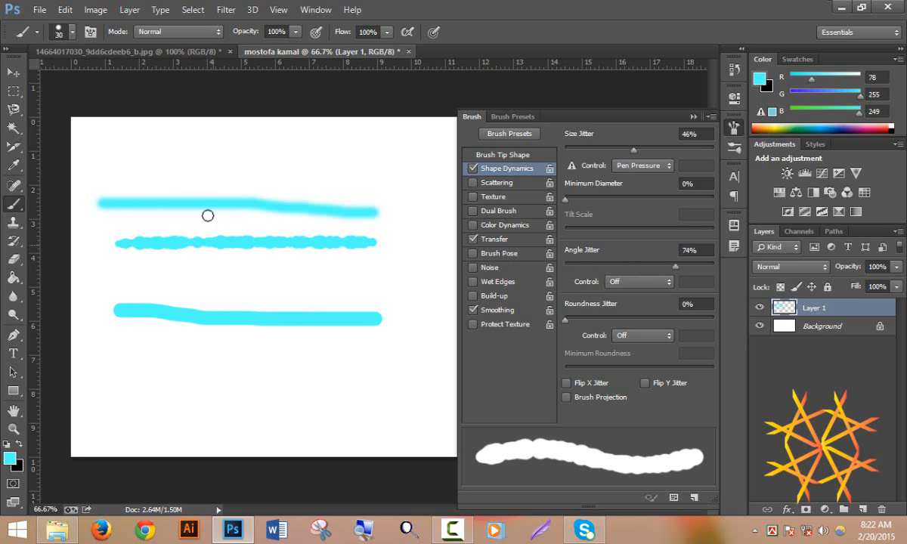
{"action": "left_click_drag", "start_coordinate": [138, 159], "coordinate": [397, 158]}
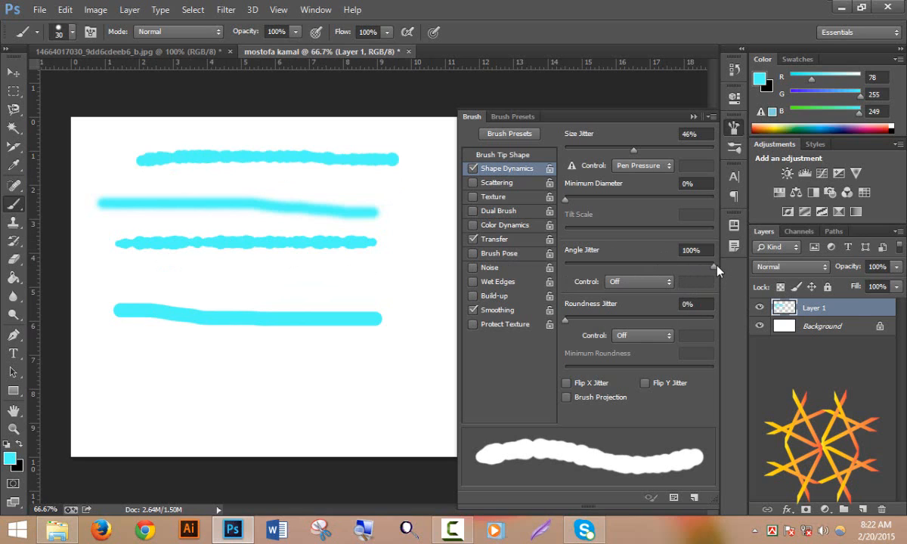
Set angle jitter to 0% and roundness jitter to 100%, and paint two strokes, one above and one below the hard-edged stroke.
{"action": "left_click_drag", "start_coordinate": [714, 267], "coordinate": [565, 272]}
{"action": "left_click_drag", "start_coordinate": [565, 318], "coordinate": [715, 320]}
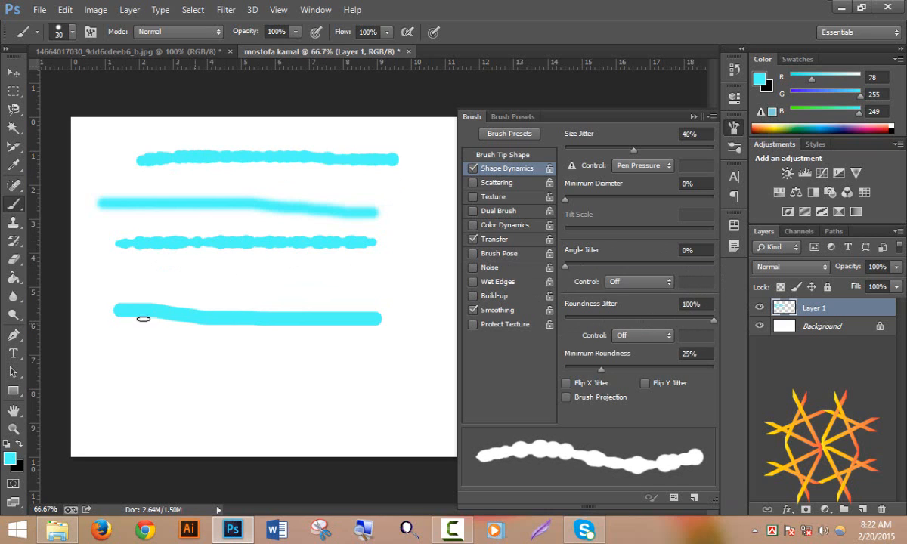
{"action": "mouse_move", "coordinate": [121, 288]}
{"action": "left_mouse_down"}
{"action": "mouse_move", "coordinate": [379, 281]}
{"action": "mouse_move", "coordinate": [412, 267]}
{"action": "left_mouse_up"}
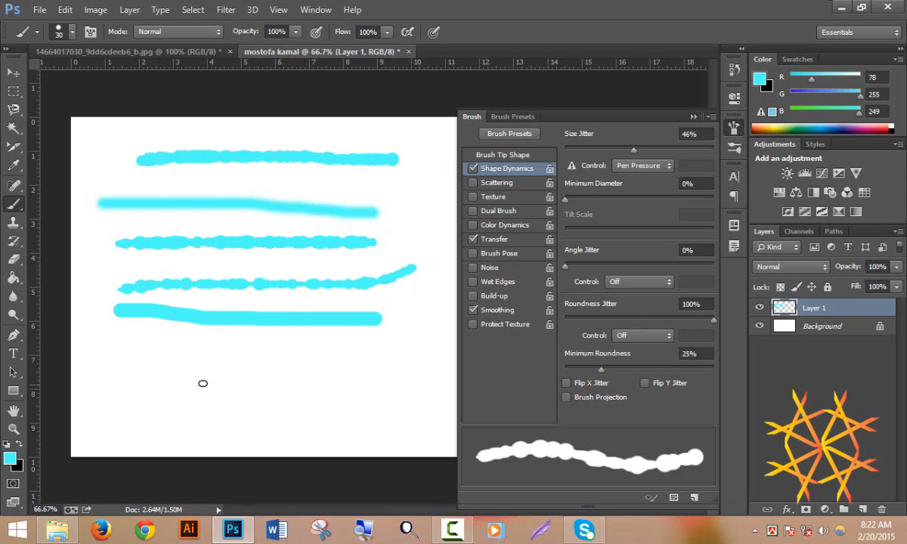
{"action": "left_click_drag", "start_coordinate": [200, 382], "coordinate": [303, 368]}
{"action": "left_click_drag", "start_coordinate": [362, 348], "coordinate": [425, 318]}
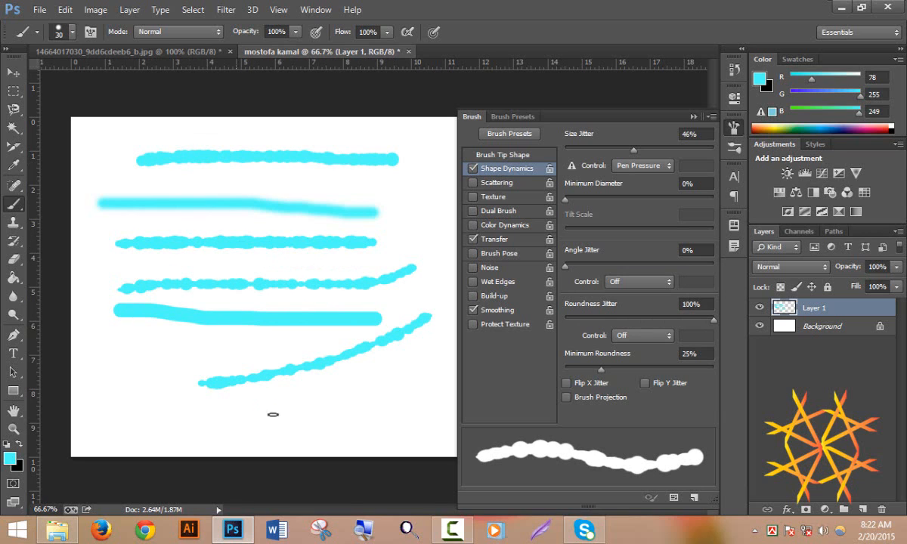
Enable Scattering for the brush, and try the Both Axes option before switching it off again.
{"action": "left_click", "coordinate": [494, 184]}
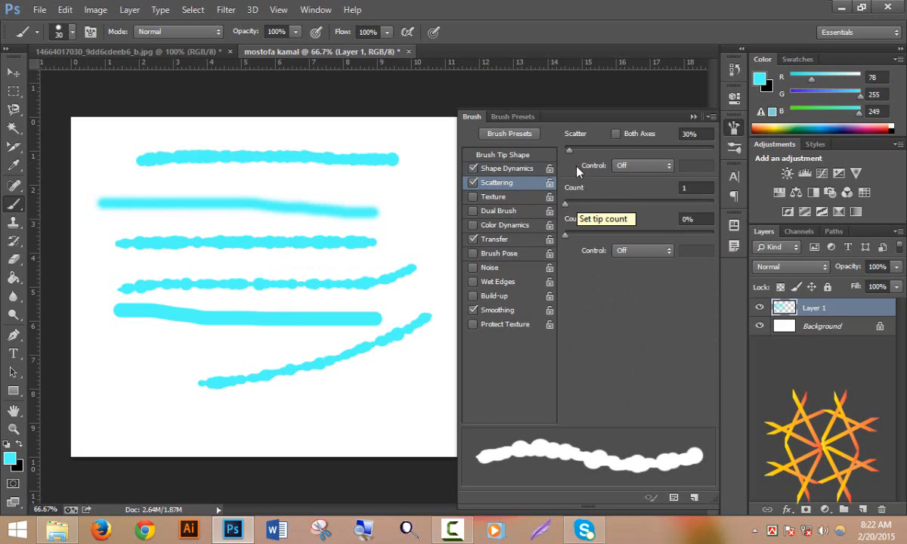
{"action": "left_click", "coordinate": [618, 135]}
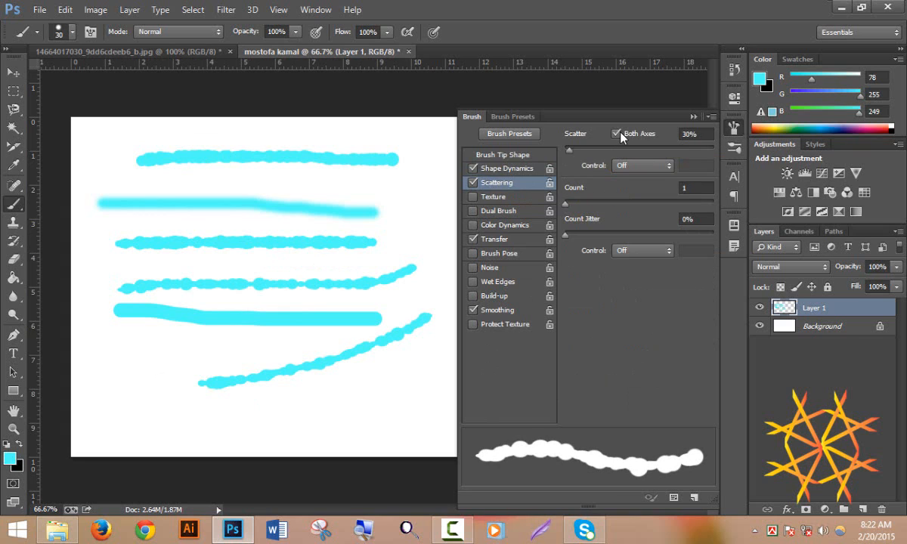
{"action": "left_click", "coordinate": [617, 134]}
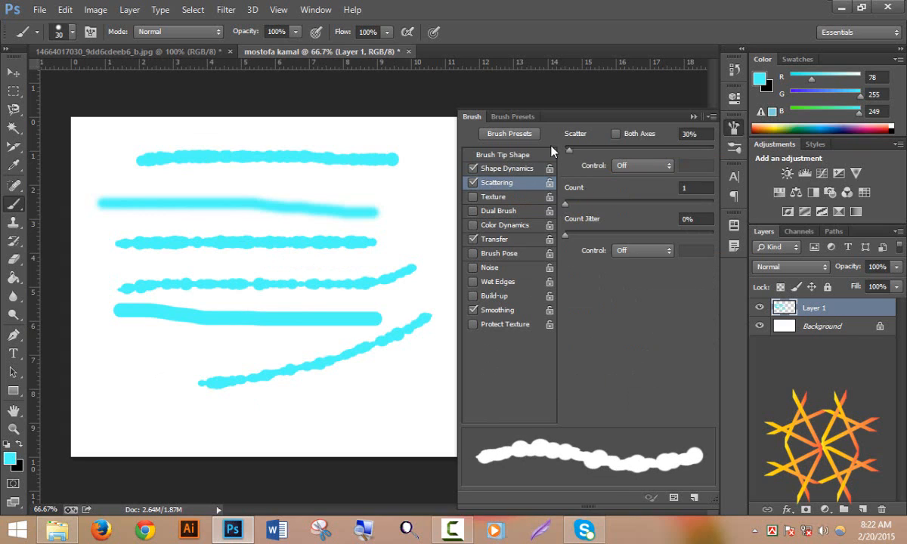
Set the brush's scatter to 495% and paint three scattered strokes down the canvas across the existing strokes.
{"action": "left_click_drag", "start_coordinate": [569, 149], "coordinate": [640, 150]}
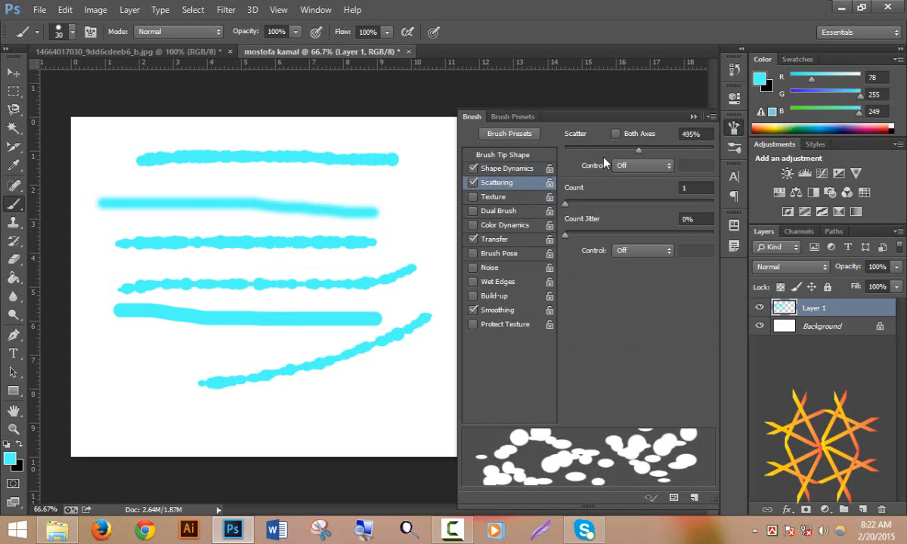
{"action": "mouse_move", "coordinate": [108, 132]}
{"action": "left_mouse_down"}
{"action": "mouse_move", "coordinate": [221, 403]}
{"action": "mouse_move", "coordinate": [215, 384]}
{"action": "left_mouse_up"}
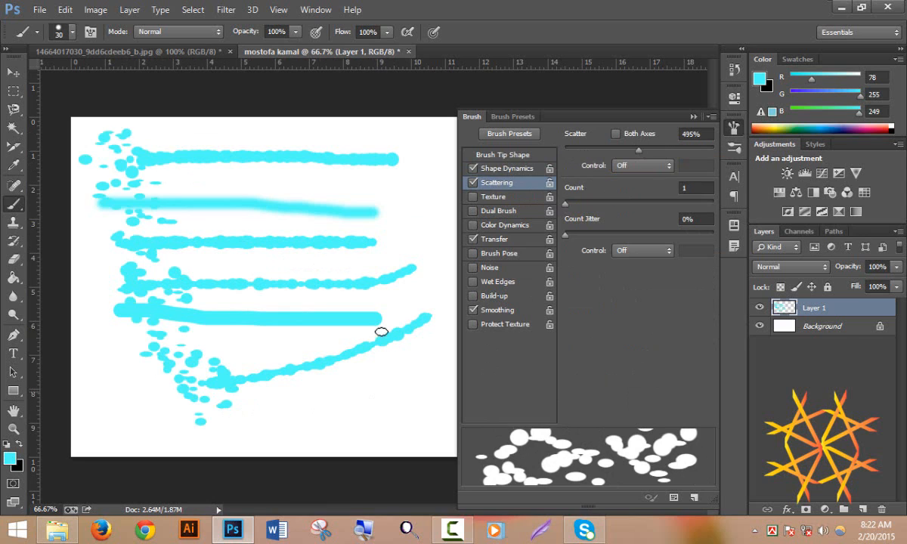
{"action": "mouse_move", "coordinate": [233, 148]}
{"action": "left_mouse_down"}
{"action": "mouse_move", "coordinate": [305, 315]}
{"action": "mouse_move", "coordinate": [362, 409]}
{"action": "left_mouse_up"}
{"action": "left_click_drag", "start_coordinate": [409, 97], "coordinate": [415, 440]}
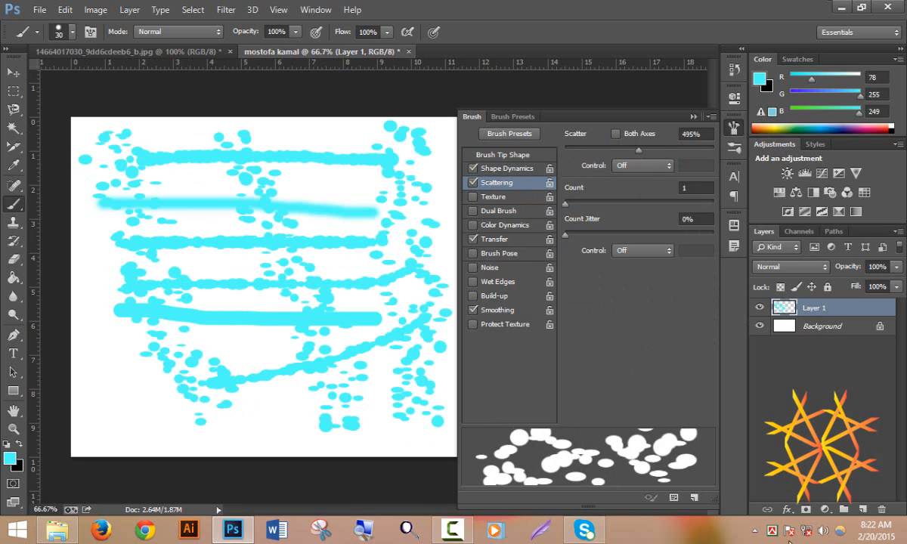
Add a new layer, hide Layer 1, and paint one scattered diagonal stroke on the empty canvas.
{"action": "left_click", "coordinate": [861, 509]}
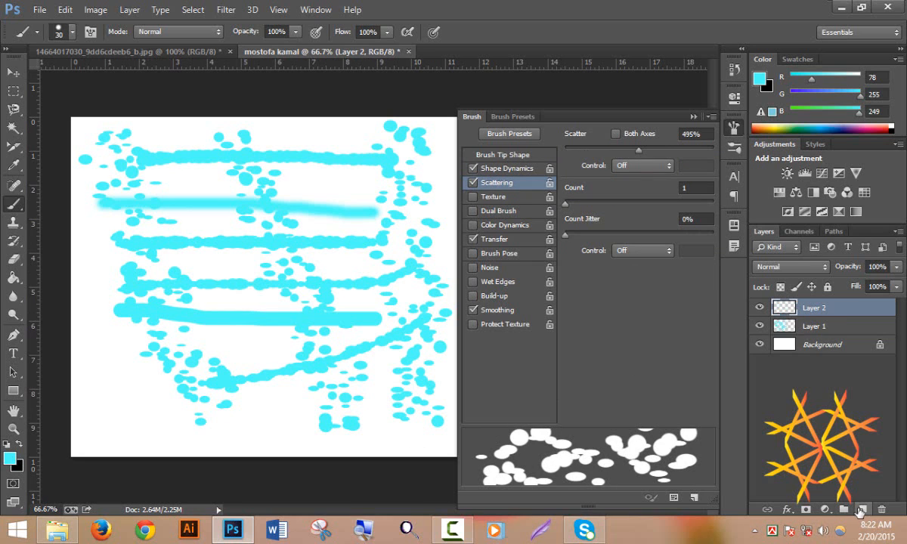
{"action": "left_click", "coordinate": [760, 326]}
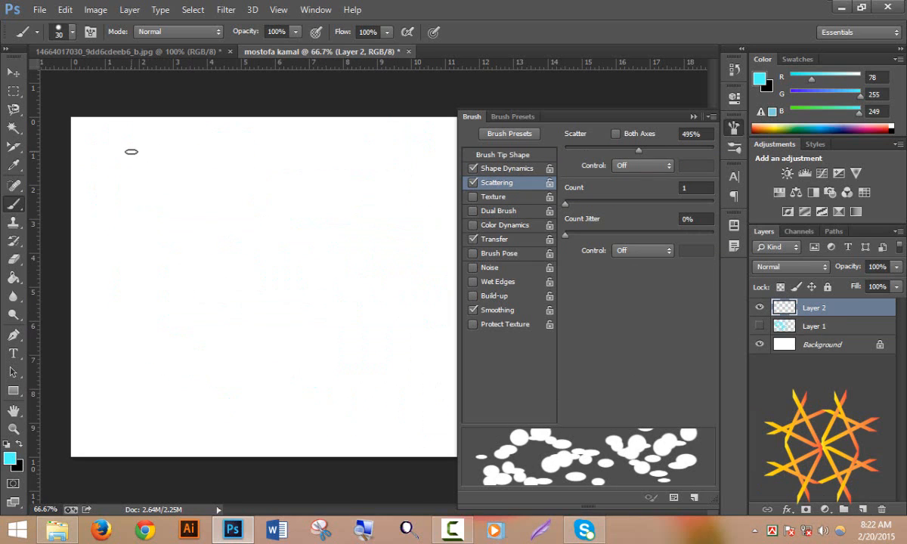
{"action": "mouse_move", "coordinate": [130, 150]}
{"action": "left_mouse_down"}
{"action": "mouse_move", "coordinate": [216, 298]}
{"action": "mouse_move", "coordinate": [302, 401]}
{"action": "left_mouse_up"}
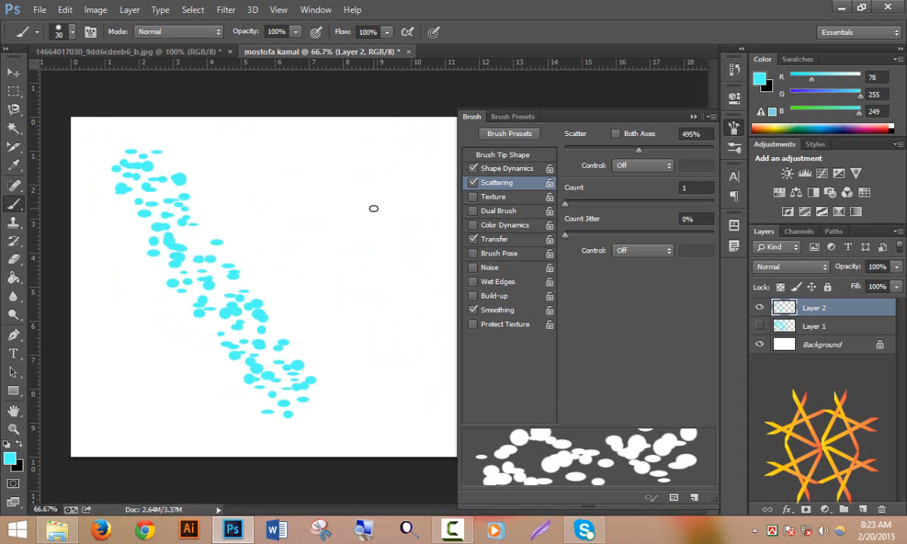
Enlarge the brush to 60 px and paint several larger scattered strokes around the first one.
{"action": "key", "text": "bracketright"}
{"action": "key", "text": "bracketright"}
{"action": "key", "text": "bracketright"}
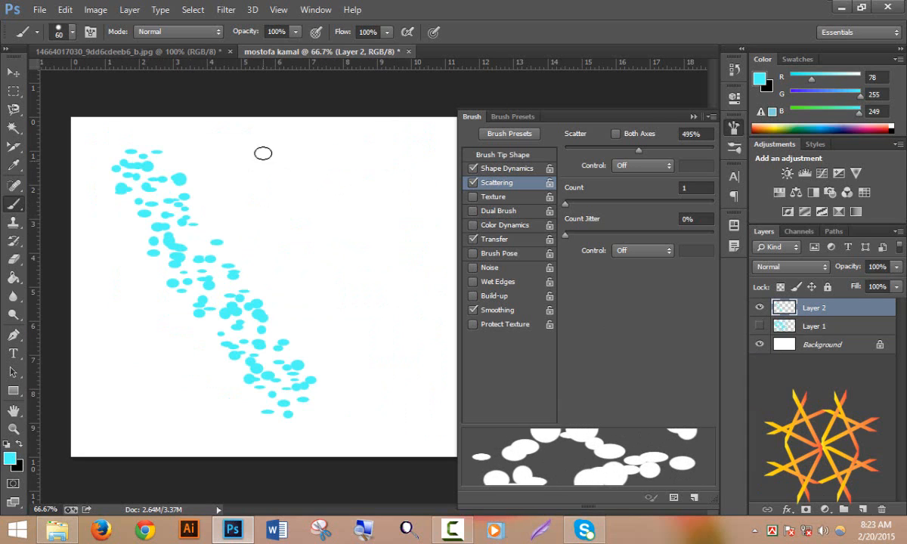
{"action": "left_click_drag", "start_coordinate": [261, 151], "coordinate": [363, 227]}
{"action": "left_click_drag", "start_coordinate": [400, 350], "coordinate": [408, 346]}
{"action": "mouse_move", "coordinate": [101, 168]}
{"action": "left_mouse_down"}
{"action": "mouse_move", "coordinate": [125, 332]}
{"action": "mouse_move", "coordinate": [174, 442]}
{"action": "left_mouse_up"}
{"action": "left_click_drag", "start_coordinate": [400, 166], "coordinate": [215, 386]}
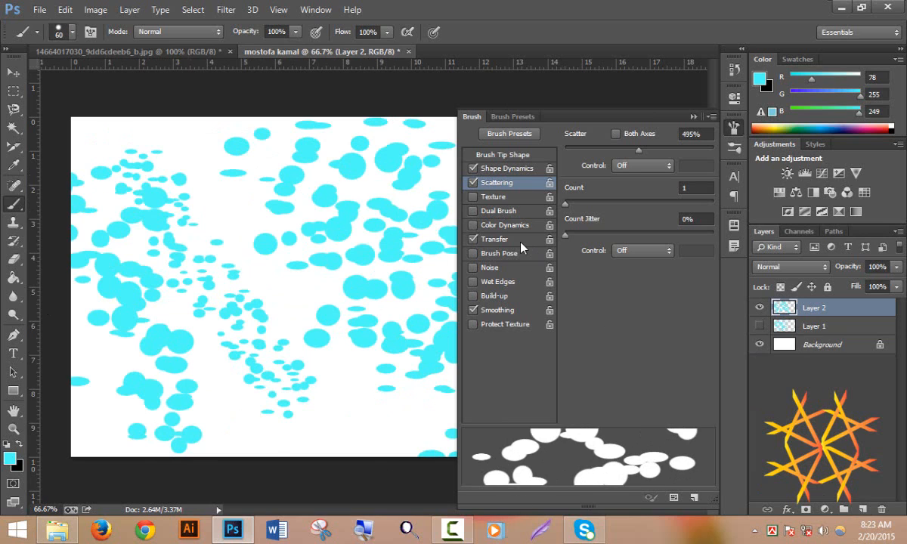
Replace Scattering with Texture, pick a grainy grey pattern, and paint a diagonal stroke down the middle of the canvas.
{"action": "left_click", "coordinate": [474, 184]}
{"action": "left_click", "coordinate": [481, 198]}
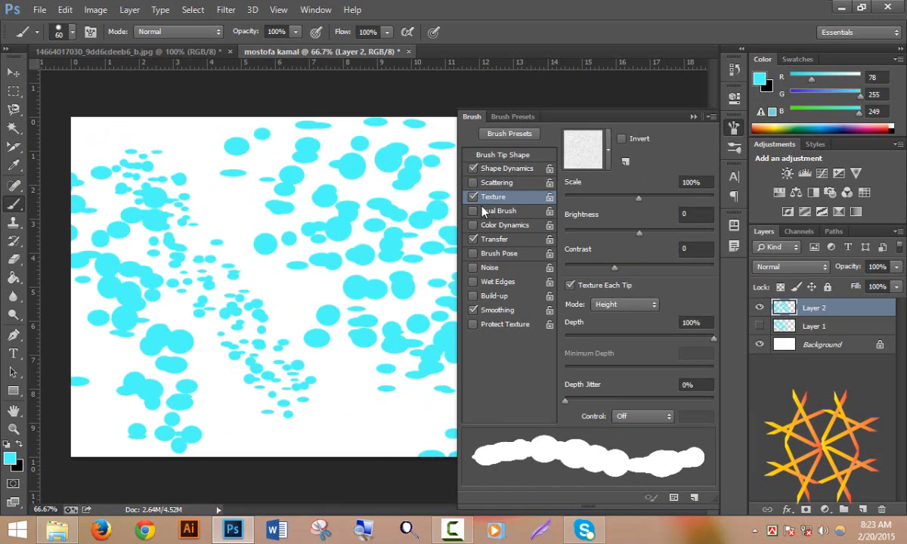
{"action": "left_click", "coordinate": [573, 148]}
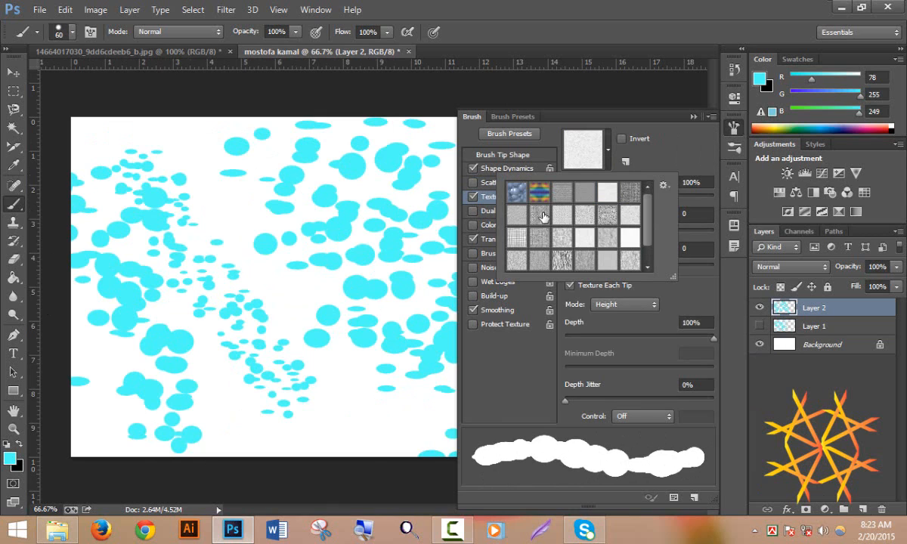
{"action": "left_click", "coordinate": [542, 217]}
{"action": "mouse_move", "coordinate": [192, 141]}
{"action": "left_mouse_down"}
{"action": "mouse_move", "coordinate": [280, 298]}
{"action": "mouse_move", "coordinate": [357, 391]}
{"action": "left_mouse_up"}
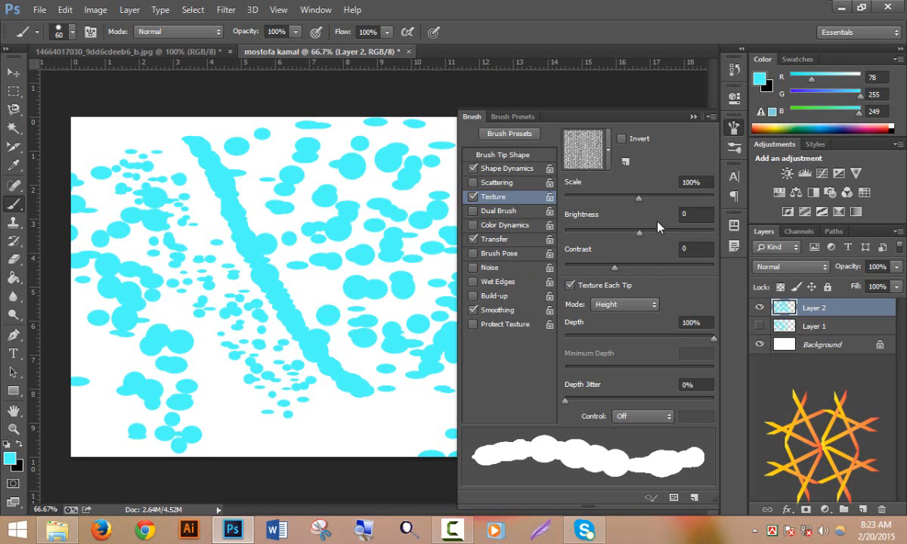
Set the texture's scale to 182% with Invert on, paint a second diagonal stroke beside the first, and set contrast to 1.
{"action": "mouse_move", "coordinate": [639, 199]}
{"action": "left_mouse_down"}
{"action": "mouse_move", "coordinate": [678, 199]}
{"action": "mouse_move", "coordinate": [669, 198]}
{"action": "left_mouse_up"}
{"action": "left_click", "coordinate": [621, 140]}
{"action": "mouse_move", "coordinate": [254, 136]}
{"action": "left_mouse_down"}
{"action": "mouse_move", "coordinate": [331, 277]}
{"action": "mouse_move", "coordinate": [397, 382]}
{"action": "left_mouse_up"}
{"action": "left_click", "coordinate": [571, 285]}
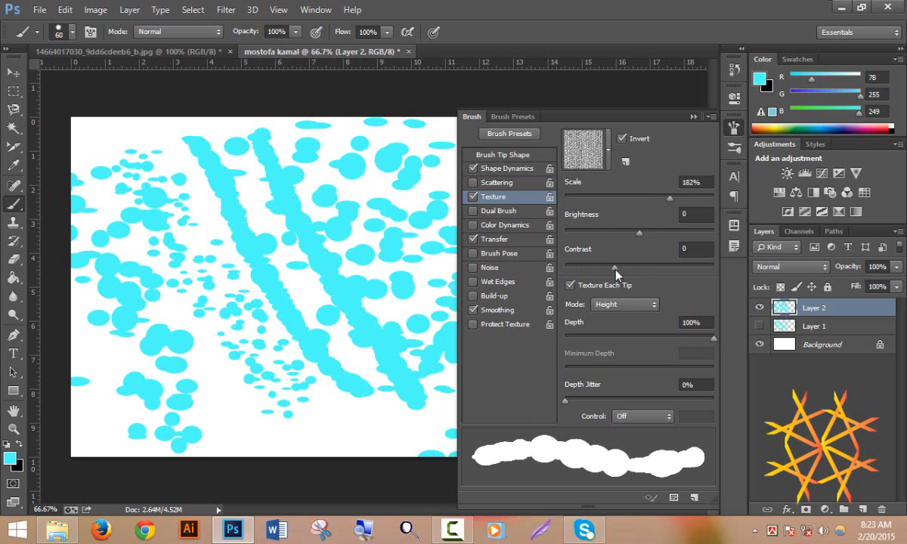
{"action": "left_click", "coordinate": [616, 267]}
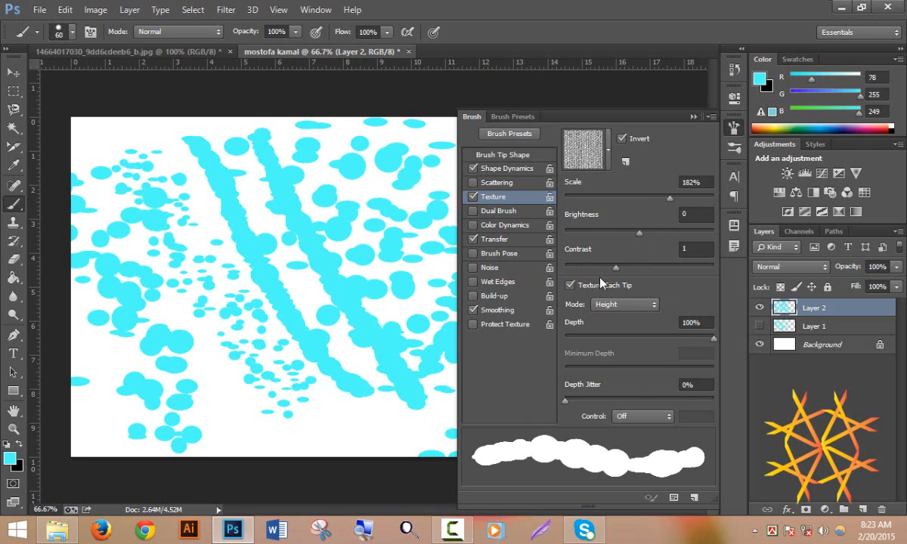
Replace Texture with Dual Brush at 15 px size and 590% scatter, and paint two diagonal strokes on the canvas's left half.
{"action": "left_click", "coordinate": [473, 197]}
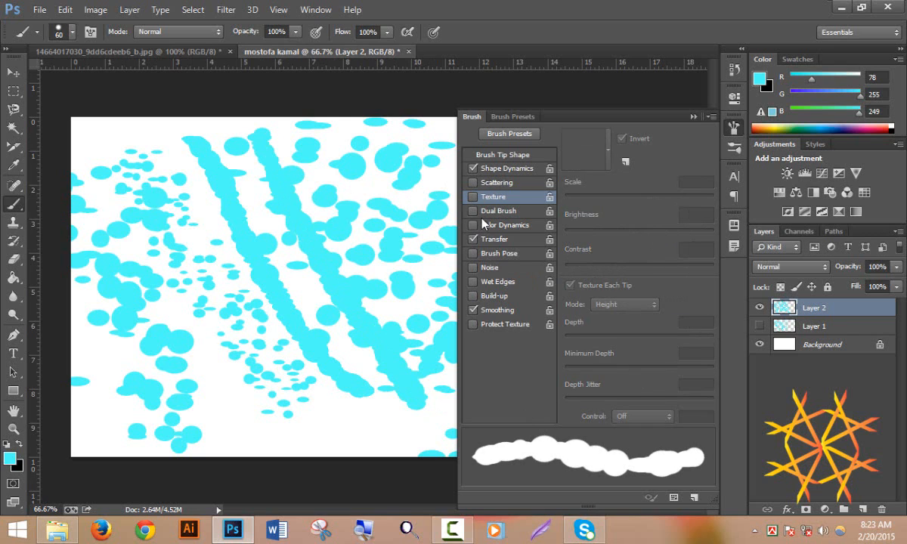
{"action": "left_click", "coordinate": [485, 211]}
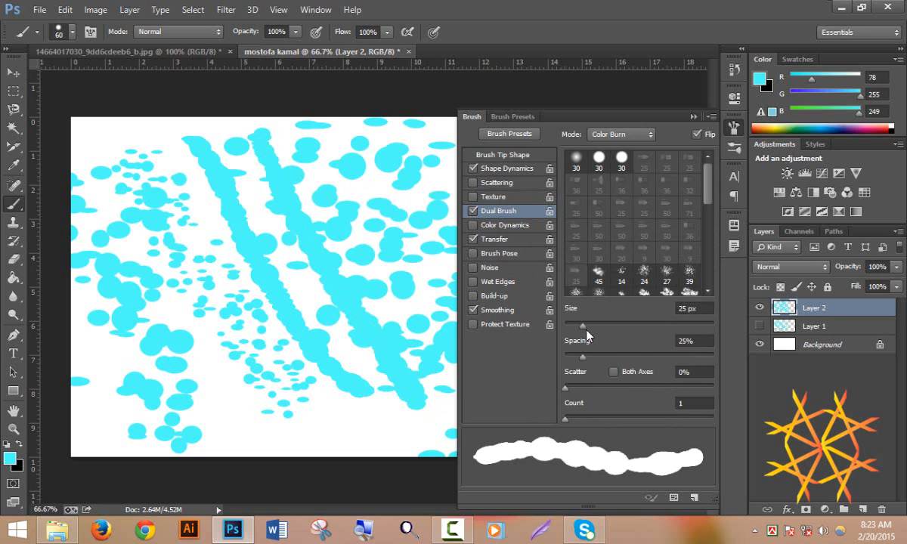
{"action": "mouse_move", "coordinate": [586, 330]}
{"action": "left_mouse_down"}
{"action": "mouse_move", "coordinate": [594, 330]}
{"action": "mouse_move", "coordinate": [572, 338]}
{"action": "left_mouse_up"}
{"action": "mouse_move", "coordinate": [567, 388]}
{"action": "left_mouse_down"}
{"action": "mouse_move", "coordinate": [628, 393]}
{"action": "mouse_move", "coordinate": [572, 400]}
{"action": "mouse_move", "coordinate": [653, 389]}
{"action": "left_mouse_up"}
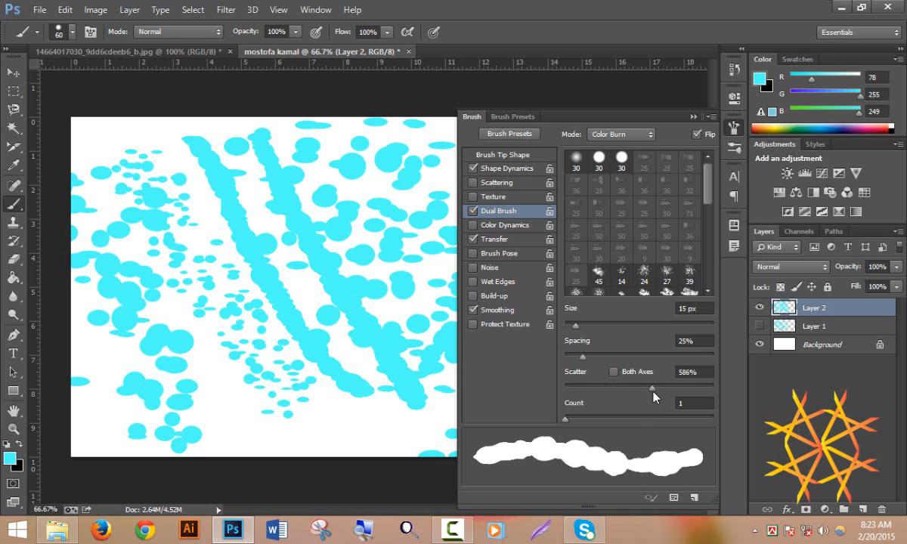
{"action": "left_click_drag", "start_coordinate": [161, 133], "coordinate": [298, 362]}
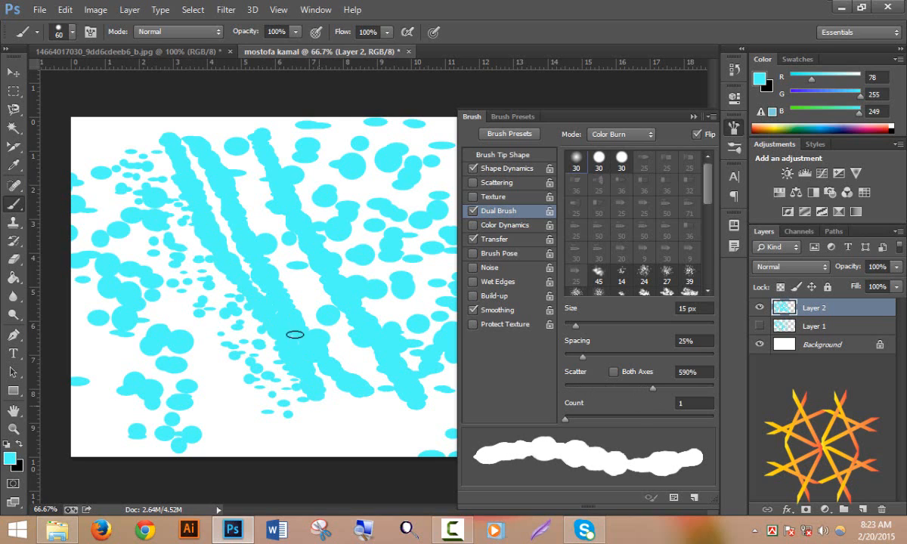
{"action": "mouse_move", "coordinate": [112, 136]}
{"action": "left_mouse_down"}
{"action": "mouse_move", "coordinate": [122, 194]}
{"action": "mouse_move", "coordinate": [211, 424]}
{"action": "left_mouse_up"}
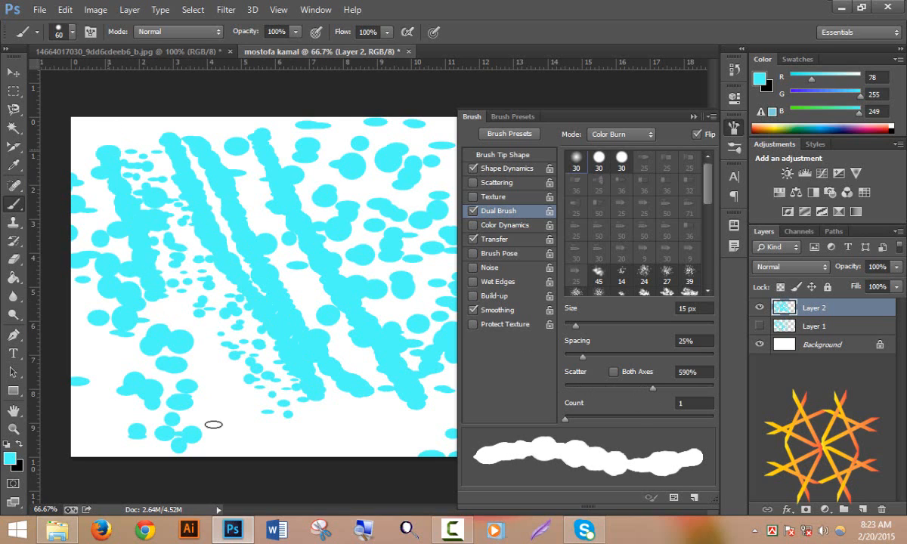
Replace Dual Brush with Color Dynamics at 30% brightness jitter, and paint two diagonal strokes over the existing ones.
{"action": "left_click", "coordinate": [473, 211]}
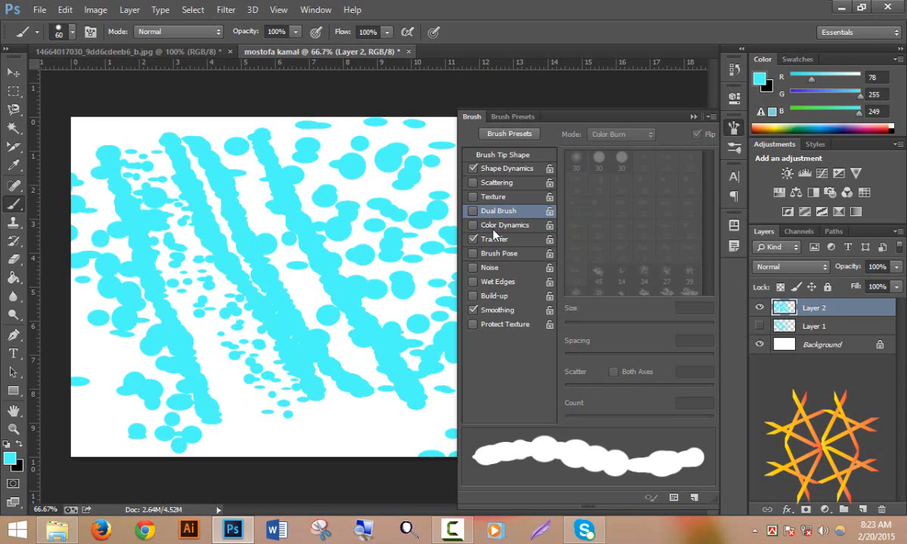
{"action": "left_click", "coordinate": [489, 226]}
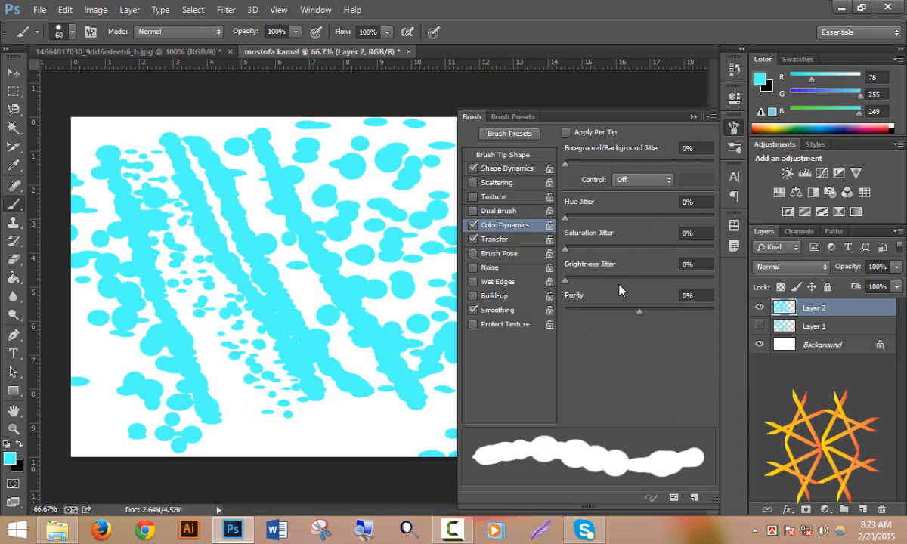
{"action": "left_click_drag", "start_coordinate": [565, 280], "coordinate": [610, 280]}
{"action": "left_click_drag", "start_coordinate": [276, 132], "coordinate": [442, 332]}
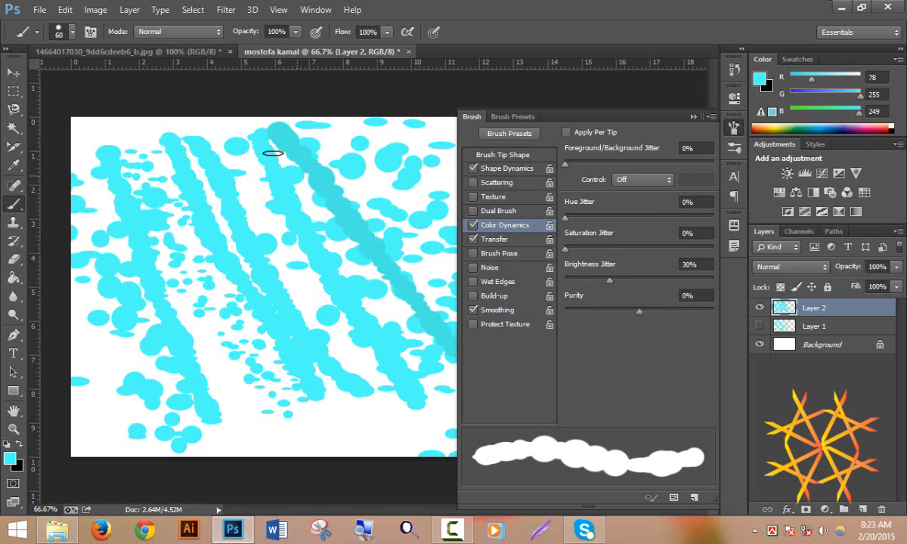
{"action": "left_click_drag", "start_coordinate": [219, 134], "coordinate": [342, 360]}
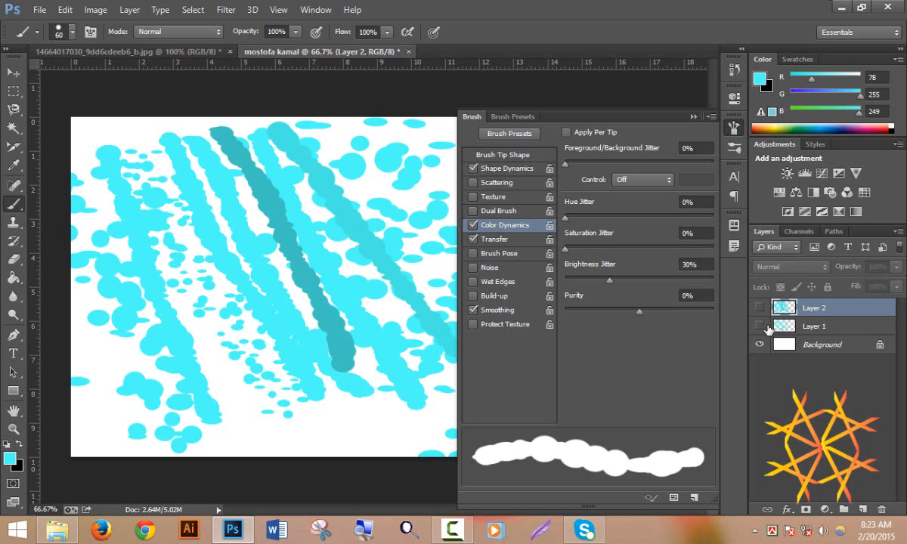
Hide Layer 2 and, on a new layer, paint a diagonal stroke at 30% brightness jitter and a crossing one at 0%.
{"action": "left_click", "coordinate": [760, 308]}
{"action": "left_click", "coordinate": [863, 510]}
{"action": "left_click_drag", "start_coordinate": [196, 142], "coordinate": [361, 366]}
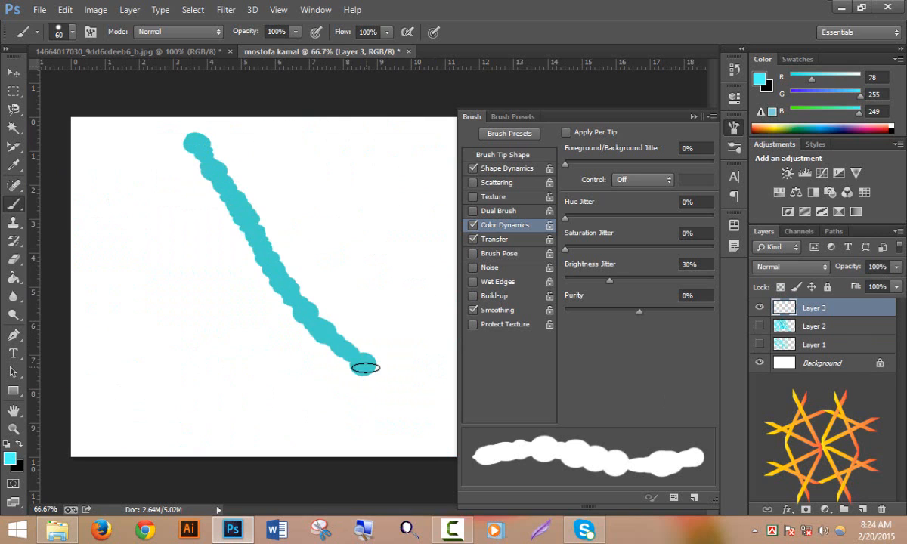
{"action": "left_click_drag", "start_coordinate": [609, 281], "coordinate": [565, 280]}
{"action": "left_click_drag", "start_coordinate": [156, 303], "coordinate": [379, 217]}
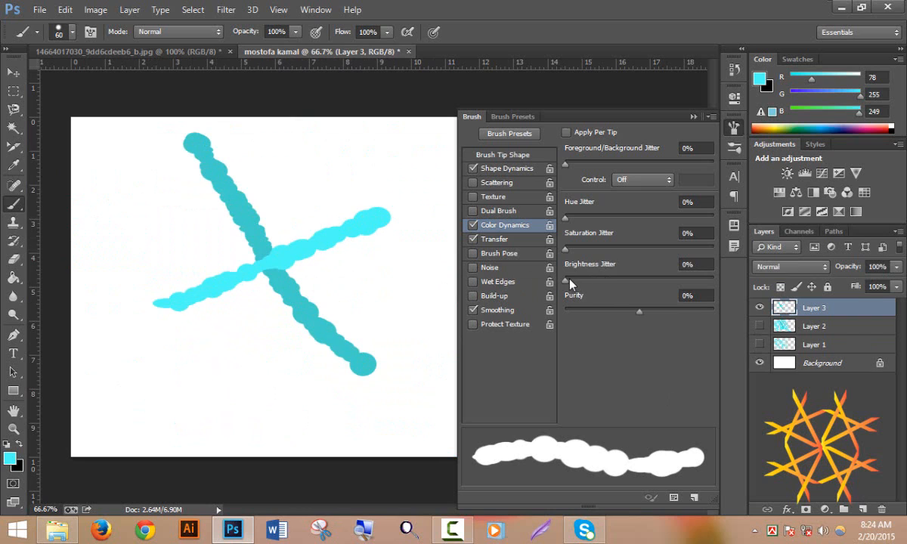
Paint a short diagonal stroke at 29% brightness jitter and a longer one on the left with 53% saturation jitter added.
{"action": "left_click_drag", "start_coordinate": [609, 281], "coordinate": [611, 282]}
{"action": "left_click_drag", "start_coordinate": [280, 151], "coordinate": [373, 304]}
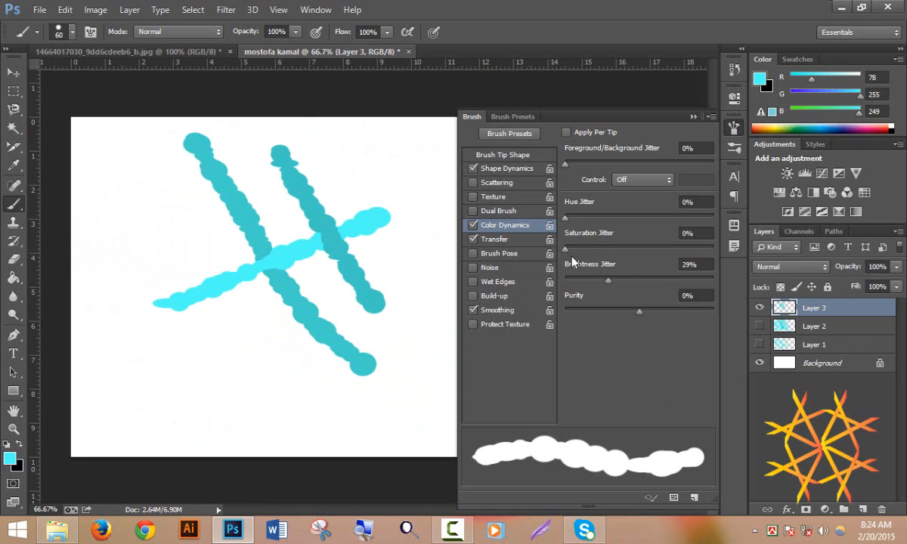
{"action": "left_click_drag", "start_coordinate": [635, 248], "coordinate": [644, 249]}
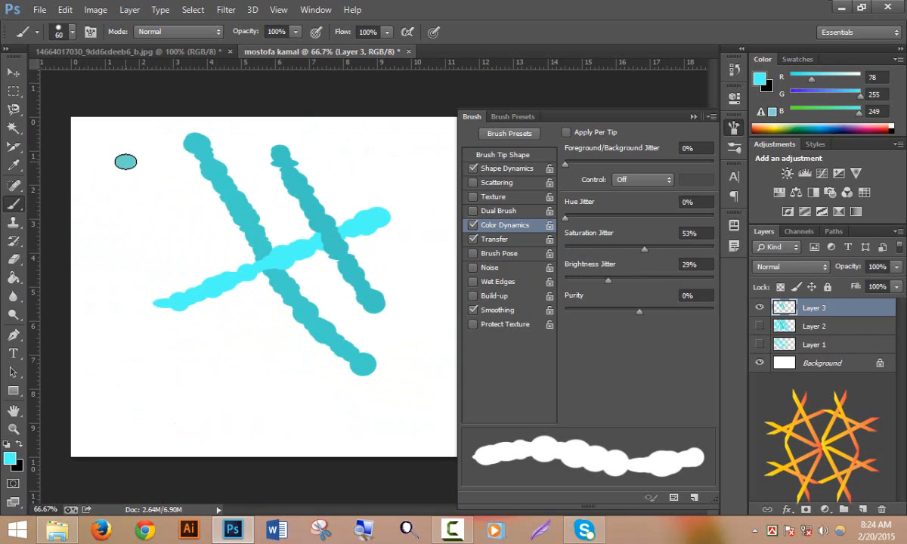
{"action": "left_click_drag", "start_coordinate": [124, 159], "coordinate": [321, 415]}
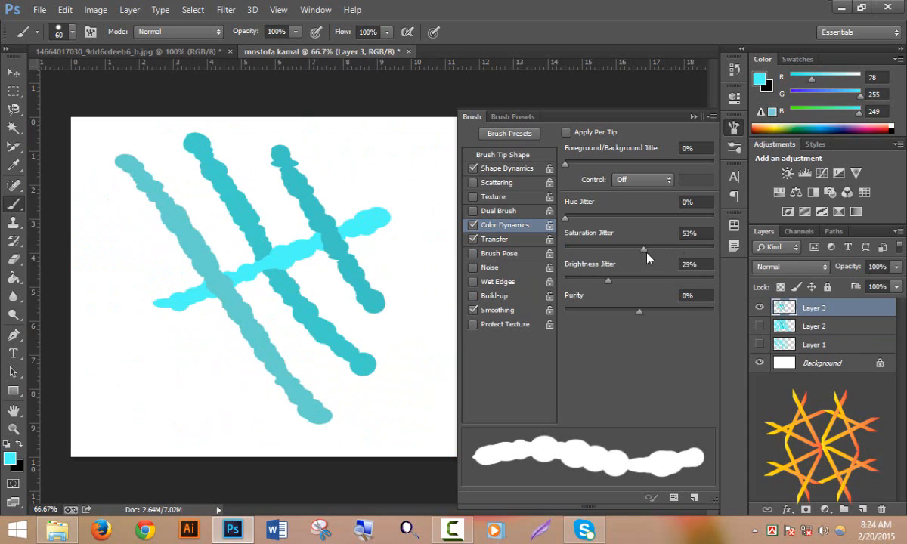
Set saturation and brightness jitter to 0% and paint two strokes down the right part of the canvas, trying the Noise option.
{"action": "left_click_drag", "start_coordinate": [643, 249], "coordinate": [565, 249]}
{"action": "left_click_drag", "start_coordinate": [609, 285], "coordinate": [566, 281]}
{"action": "left_click_drag", "start_coordinate": [352, 145], "coordinate": [372, 213]}
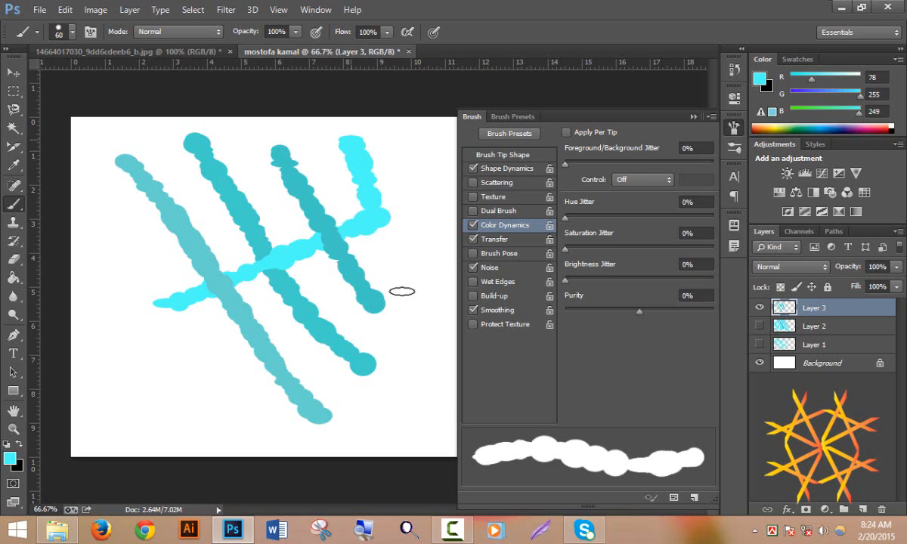
{"action": "left_click_drag", "start_coordinate": [402, 291], "coordinate": [437, 404]}
{"action": "mouse_move", "coordinate": [409, 139]}
{"action": "left_mouse_down"}
{"action": "mouse_move", "coordinate": [416, 223]}
{"action": "mouse_move", "coordinate": [452, 355]}
{"action": "left_mouse_up"}
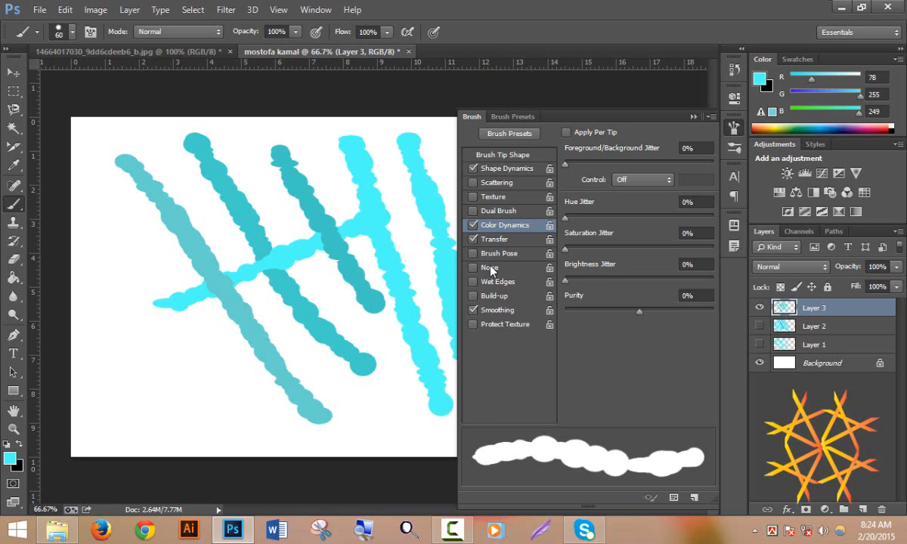
Try the Noise and Brush Pose options and switch them off again.
{"action": "left_click", "coordinate": [490, 269]}
{"action": "left_click", "coordinate": [472, 267]}
{"action": "left_click", "coordinate": [474, 254]}
Enable Protect Texture and paint a stroke on the canvas's left side, and paint another below it with Texture also enabled.
{"action": "left_click", "coordinate": [474, 325]}
{"action": "mouse_move", "coordinate": [89, 192]}
{"action": "left_mouse_down"}
{"action": "mouse_move", "coordinate": [159, 242]}
{"action": "mouse_move", "coordinate": [250, 393]}
{"action": "left_mouse_up"}
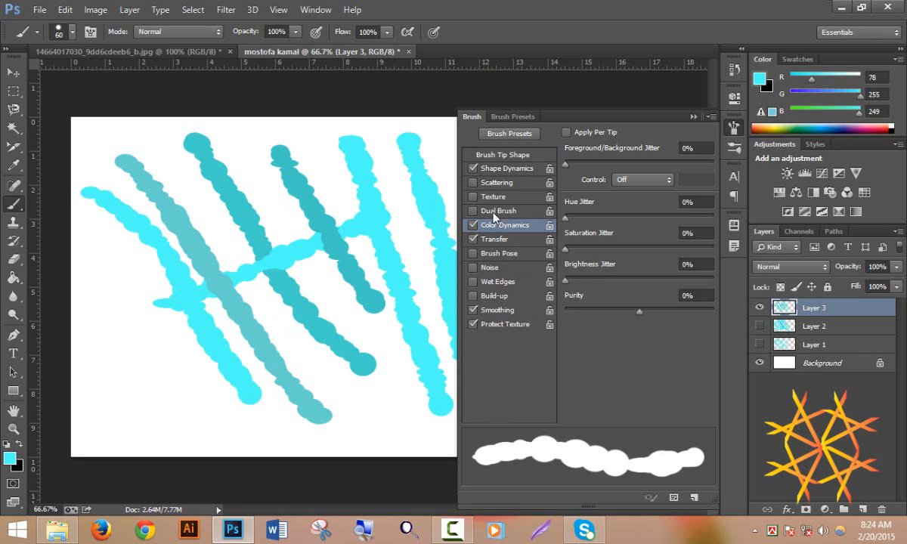
{"action": "left_click", "coordinate": [497, 198]}
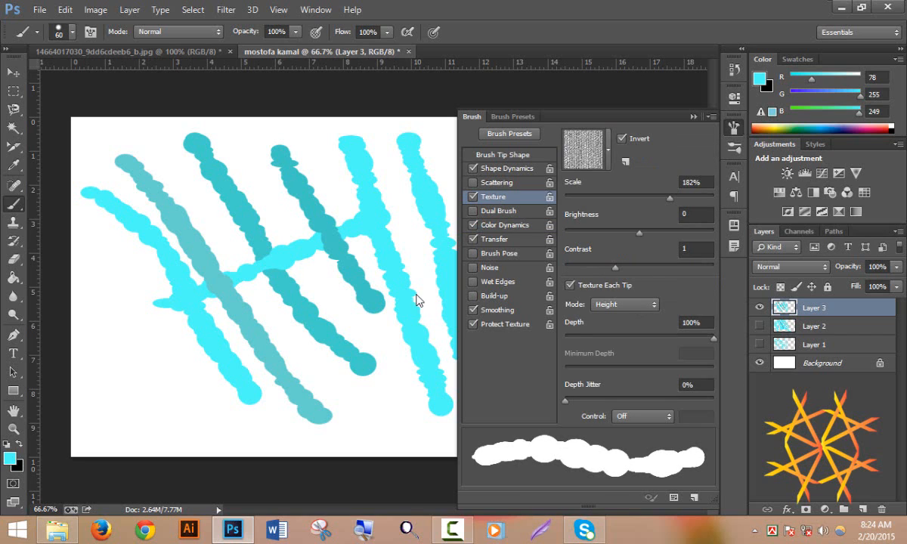
{"action": "mouse_move", "coordinate": [85, 223]}
{"action": "left_mouse_down"}
{"action": "mouse_move", "coordinate": [178, 408]}
{"action": "mouse_move", "coordinate": [265, 446]}
{"action": "left_mouse_up"}
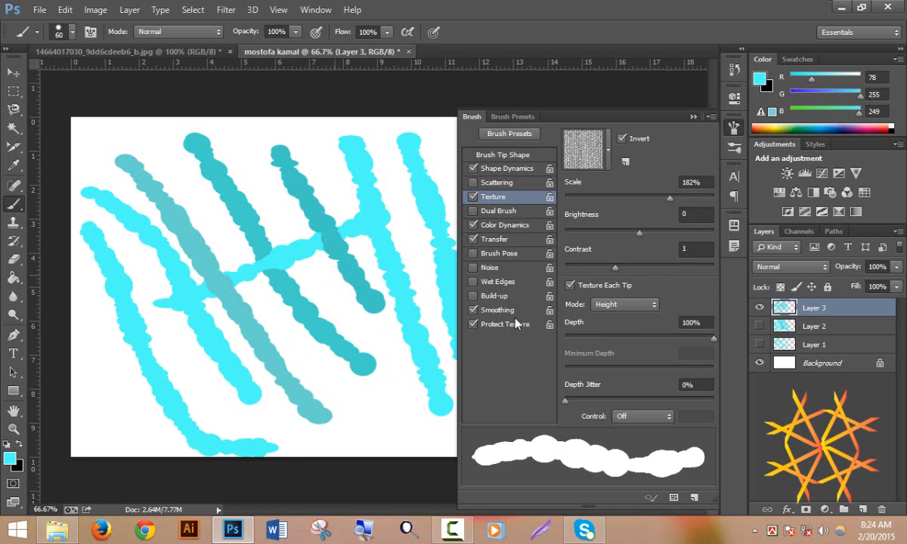
Turn off the Transfer, Color Dynamics, Protect Texture and Texture options for the brush.
{"action": "left_click", "coordinate": [473, 239]}
{"action": "left_click", "coordinate": [474, 225]}
{"action": "left_click", "coordinate": [474, 325]}
{"action": "left_click", "coordinate": [473, 197]}
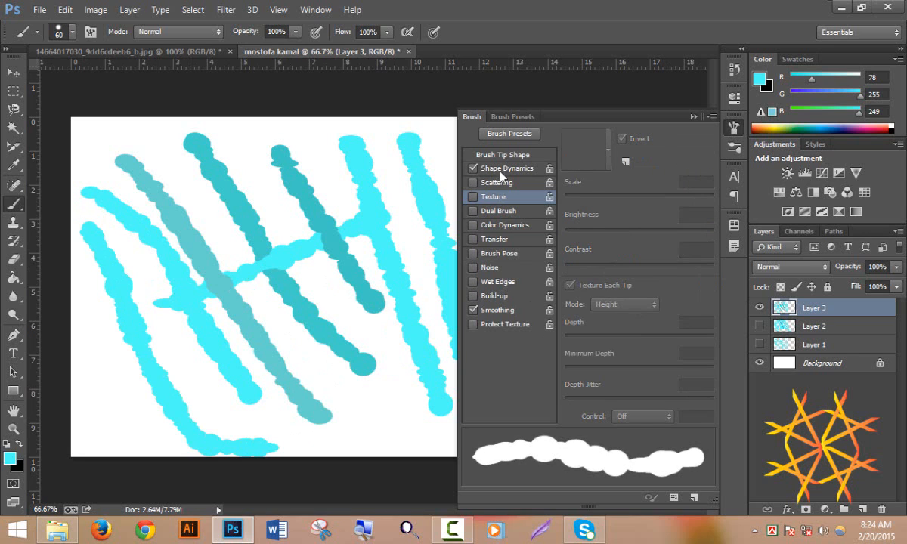
Choose the 25 px Round Point bristle brush tip and paint a thin diagonal stroke across the canvas.
{"action": "left_click", "coordinate": [512, 156]}
{"action": "left_click", "coordinate": [643, 137]}
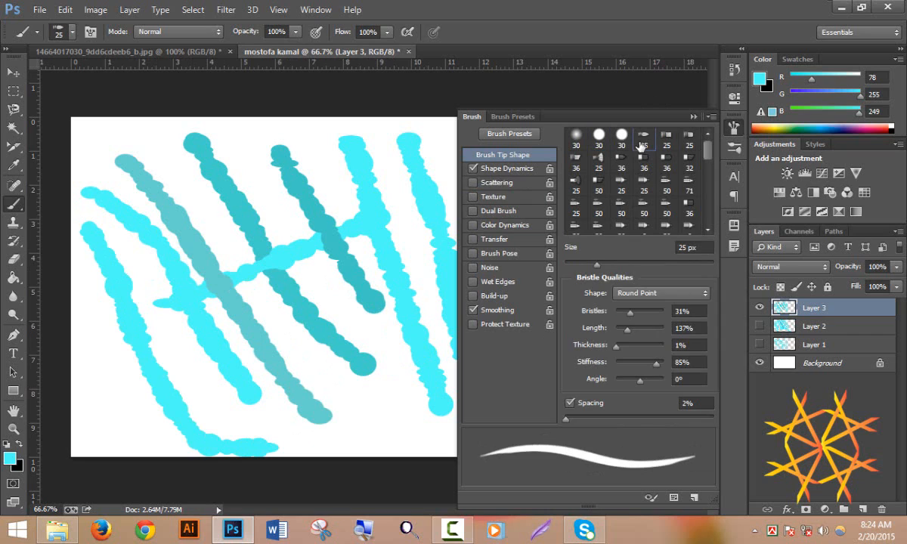
{"action": "mouse_move", "coordinate": [171, 158]}
{"action": "left_mouse_down"}
{"action": "mouse_move", "coordinate": [275, 308]}
{"action": "mouse_move", "coordinate": [385, 413]}
{"action": "left_mouse_up"}
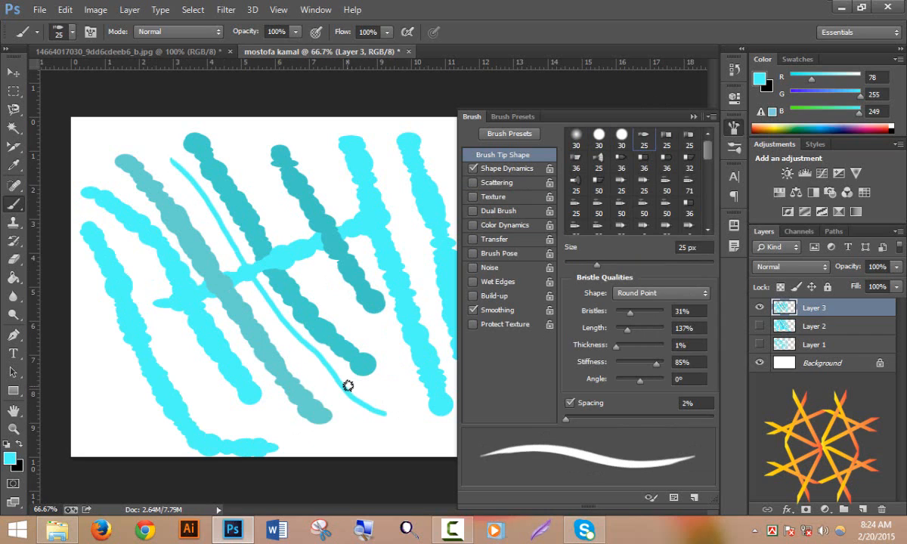
Set the brush mode to Darken and its opacity to 36%, and paint two thin diagonal strokes on the canvas's right side.
{"action": "left_click", "coordinate": [692, 117]}
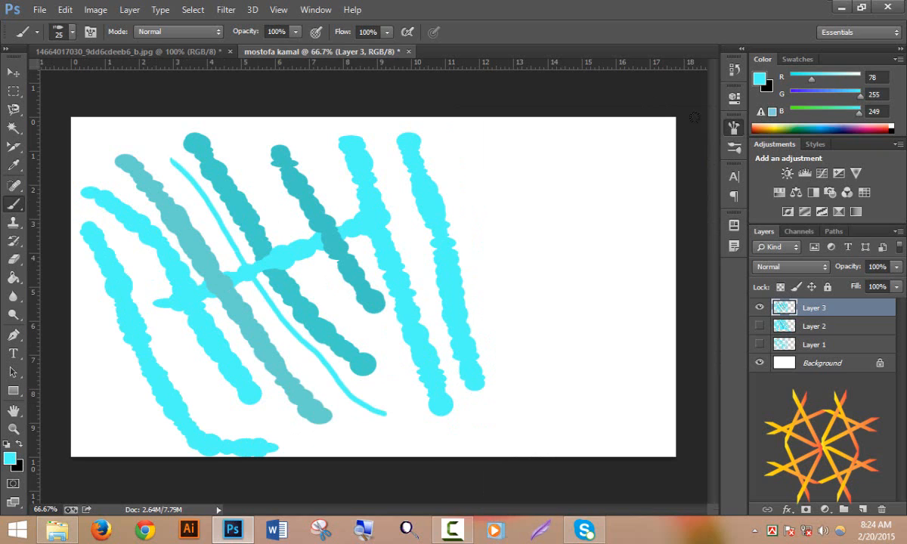
{"action": "left_click", "coordinate": [160, 31]}
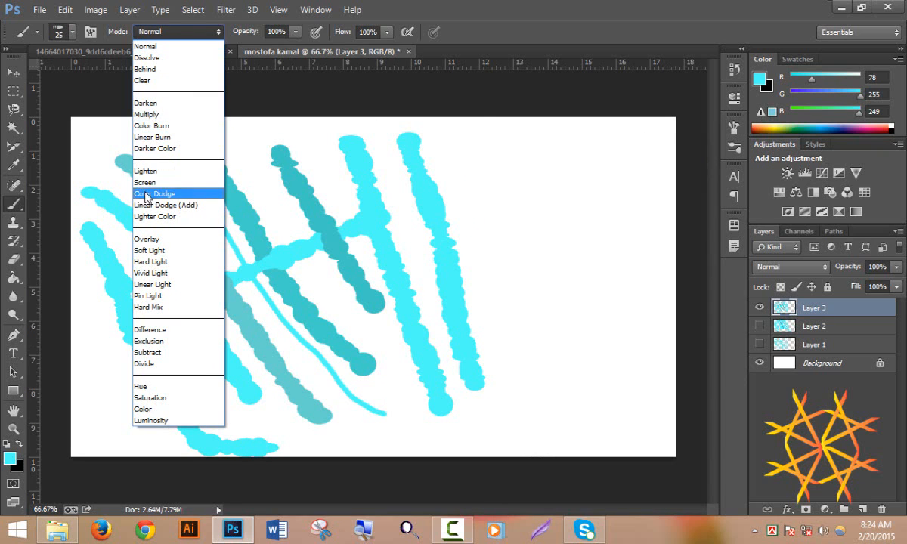
{"action": "left_click", "coordinate": [166, 103]}
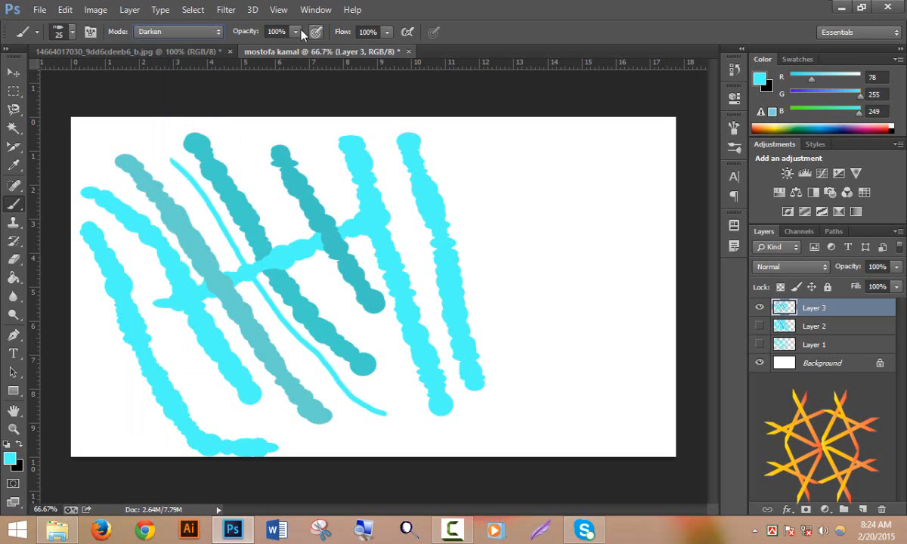
{"action": "left_click", "coordinate": [297, 32]}
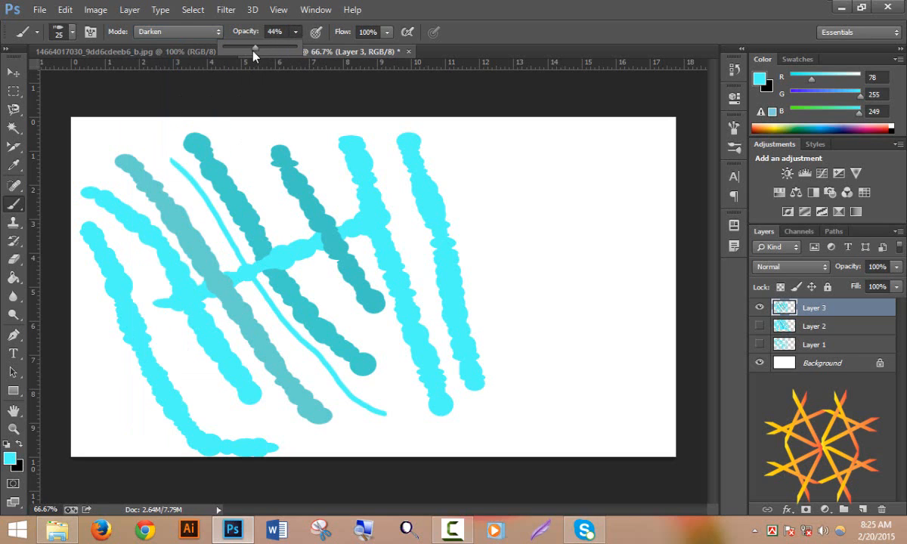
{"action": "left_click_drag", "start_coordinate": [254, 50], "coordinate": [248, 50]}
{"action": "left_click", "coordinate": [468, 124]}
{"action": "left_click_drag", "start_coordinate": [498, 128], "coordinate": [588, 379]}
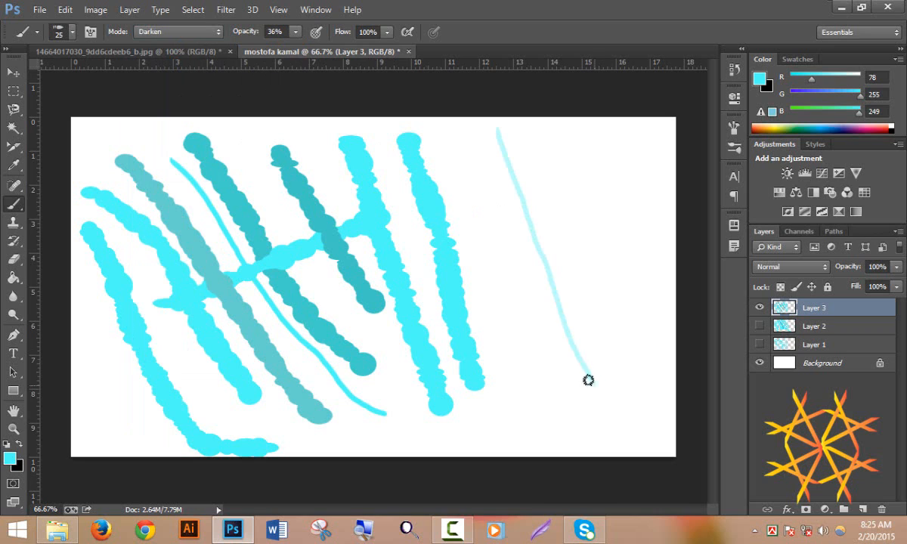
{"action": "left_click_drag", "start_coordinate": [550, 132], "coordinate": [652, 375]}
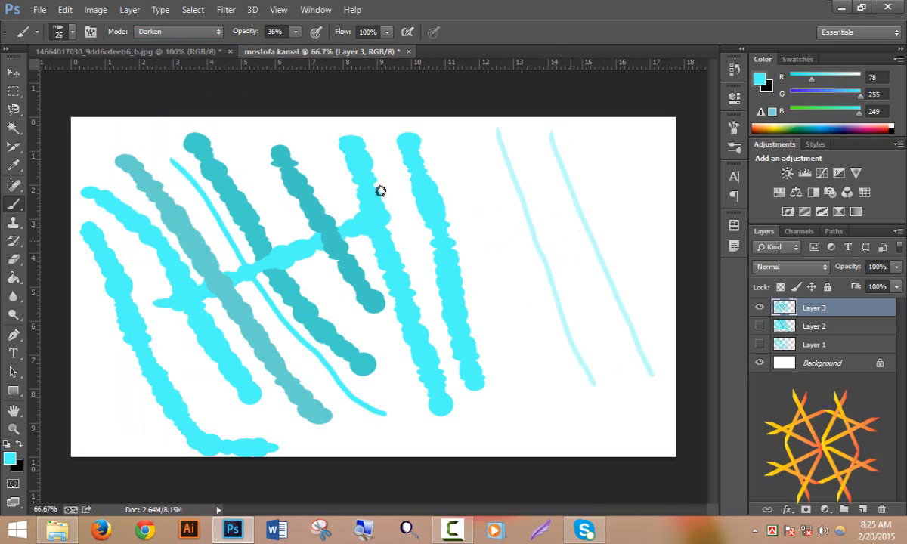
Set the brush flow to 45%, paint another thin diagonal stroke, and return opacity and flow to 100%.
{"action": "left_click", "coordinate": [384, 32]}
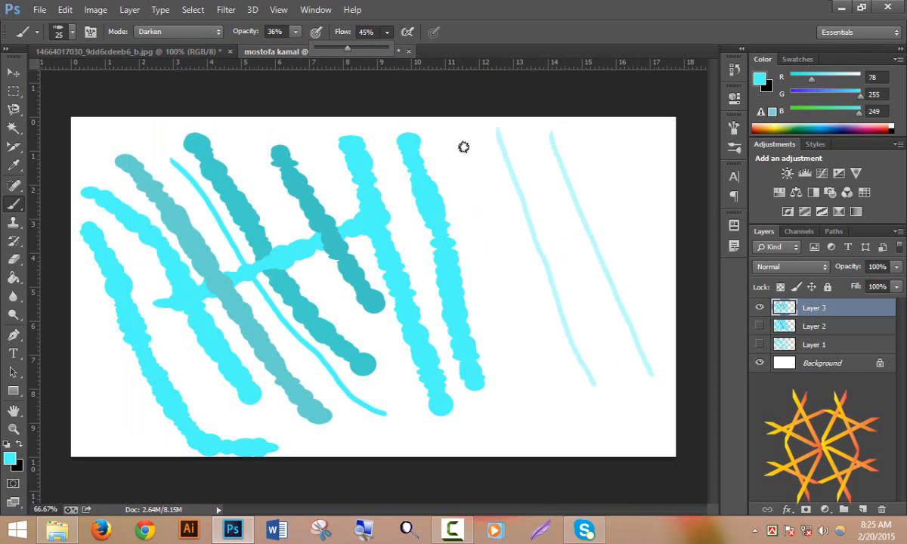
{"action": "left_click_drag", "start_coordinate": [451, 126], "coordinate": [539, 387]}
{"action": "left_click", "coordinate": [295, 32]}
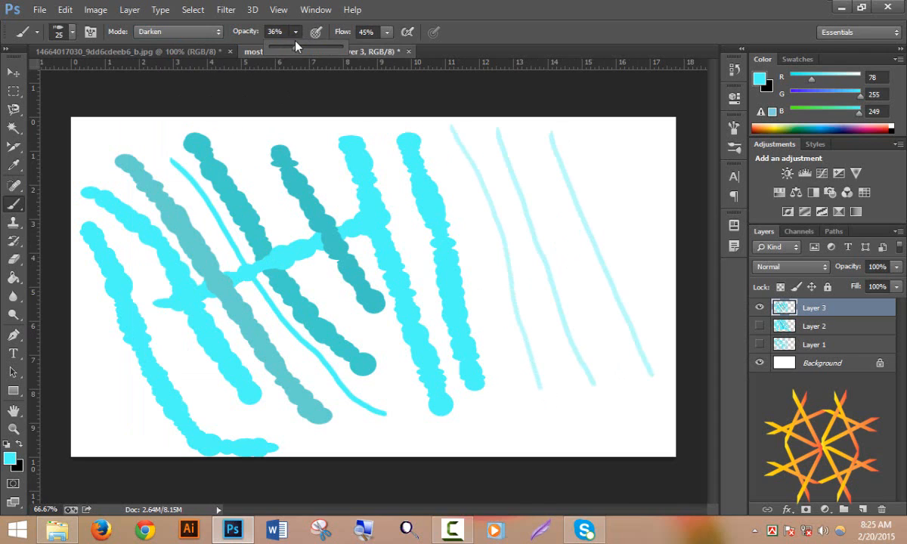
{"action": "left_click", "coordinate": [363, 33]}
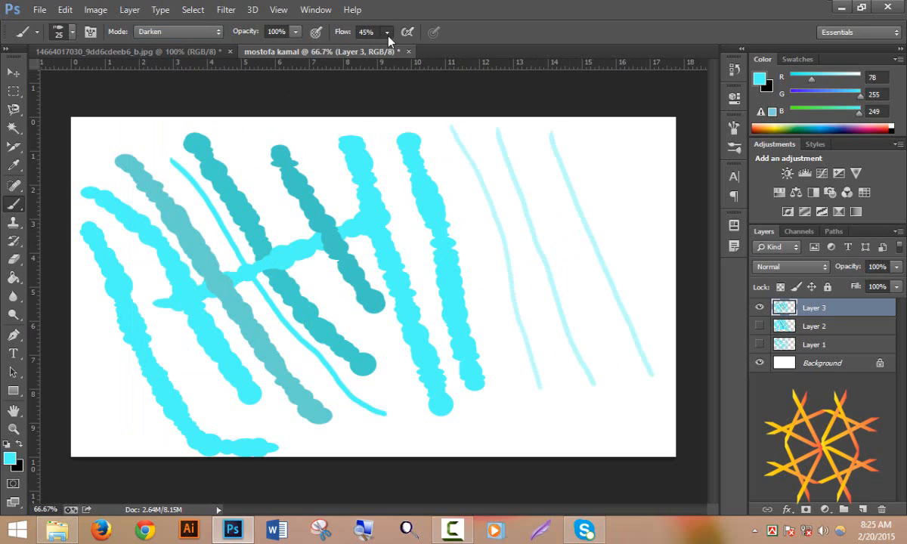
{"action": "left_click", "coordinate": [386, 33]}
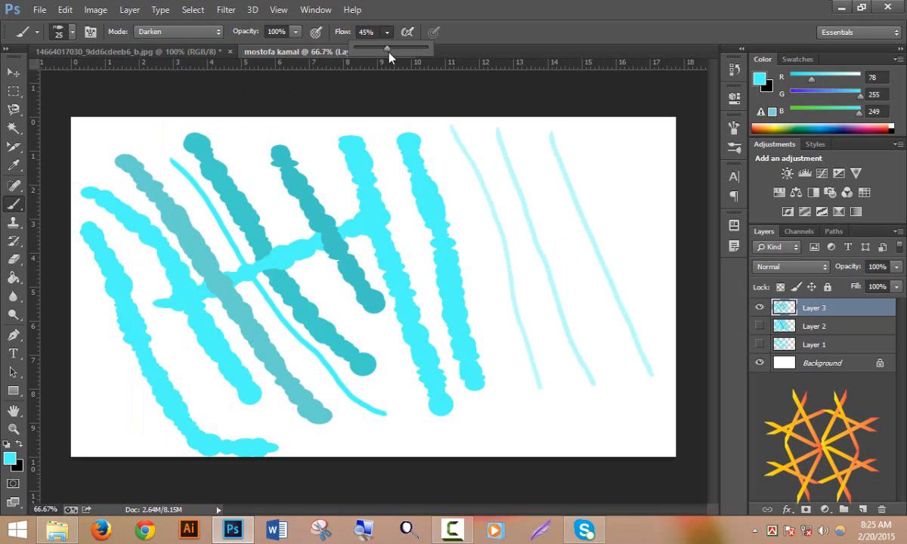
Try the pressure-controlled opacity and airbrush options with three thin strokes on the canvas's right half.
{"action": "left_click", "coordinate": [318, 32]}
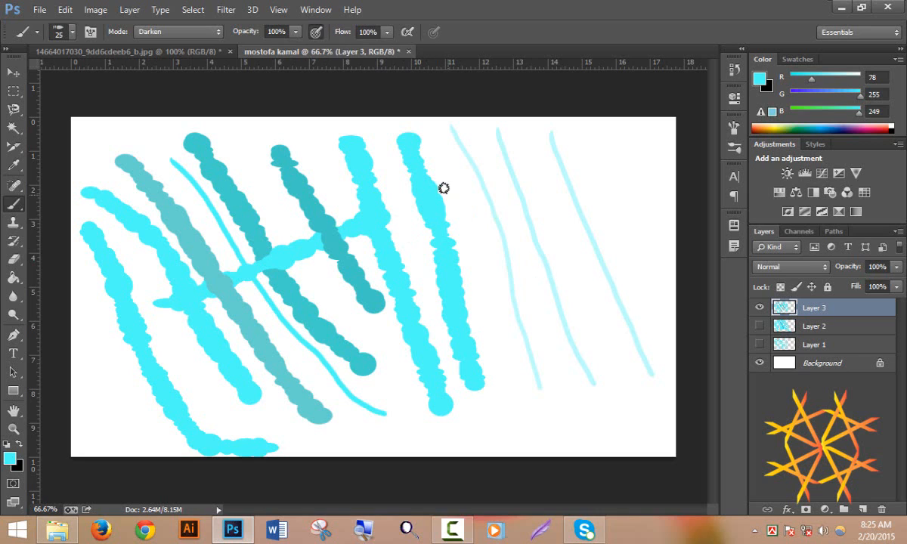
{"action": "left_click_drag", "start_coordinate": [450, 160], "coordinate": [503, 372]}
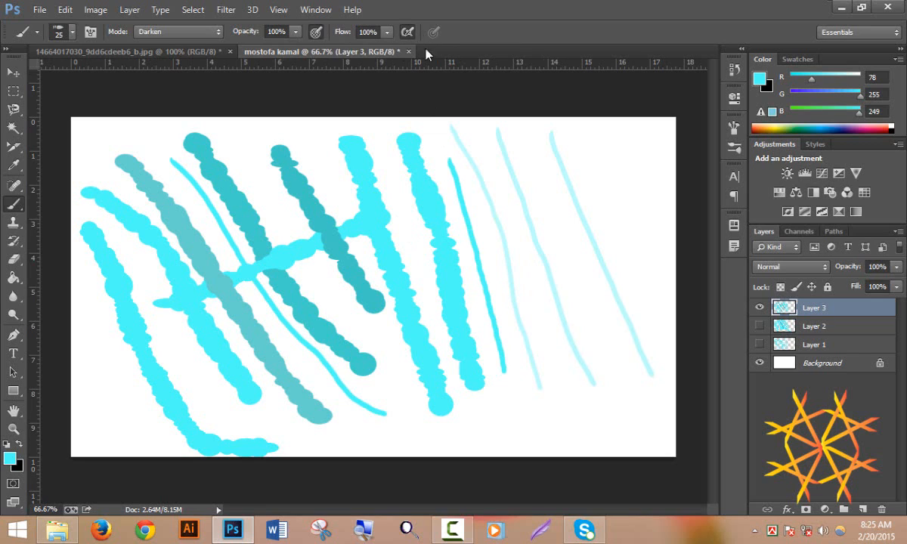
{"action": "left_click_drag", "start_coordinate": [603, 136], "coordinate": [641, 279]}
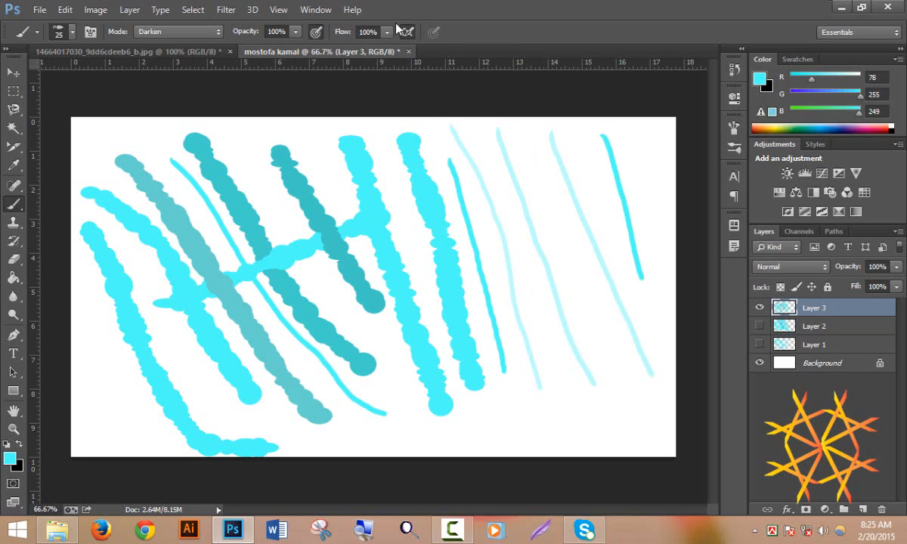
{"action": "left_click_drag", "start_coordinate": [578, 143], "coordinate": [634, 272]}
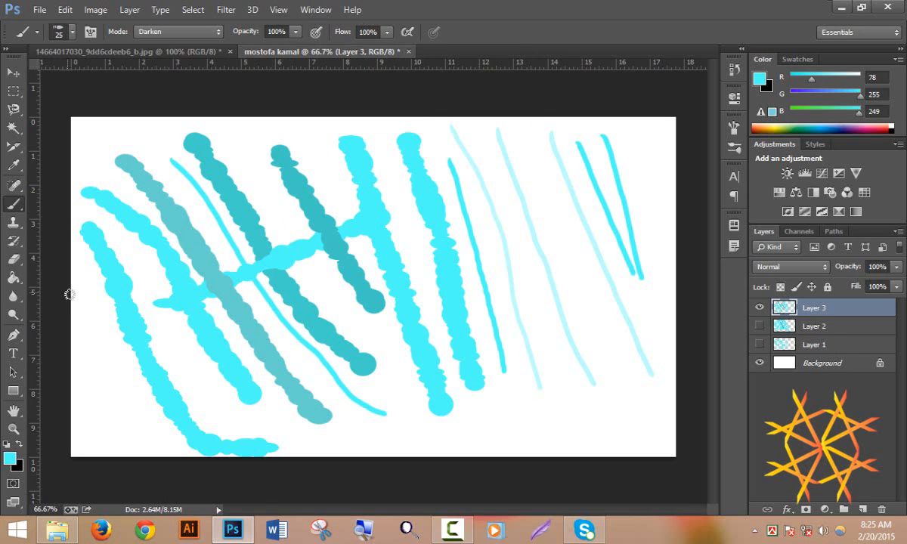
Switch to the Pencil Tool and choose a flat bristle tip for it.
{"action": "right_click", "coordinate": [16, 203]}
{"action": "left_click", "coordinate": [113, 216]}
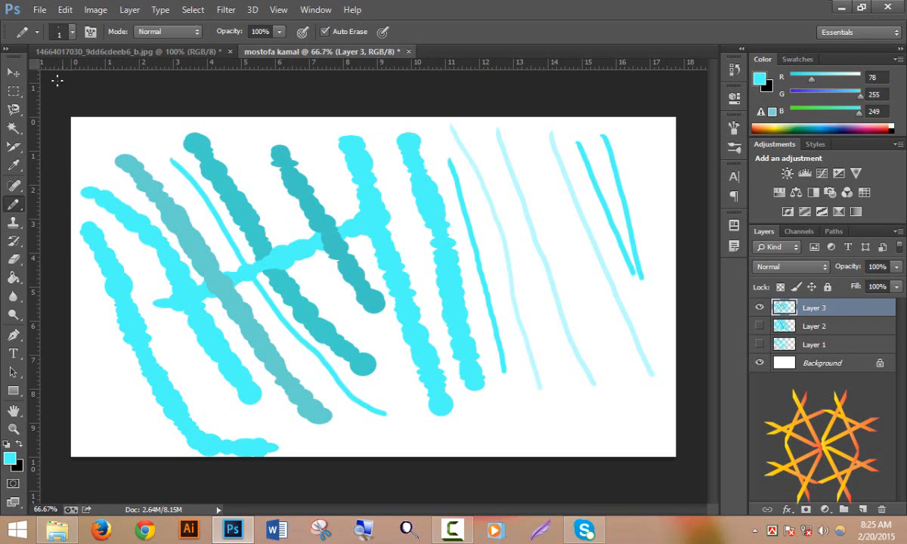
{"action": "left_click", "coordinate": [73, 32]}
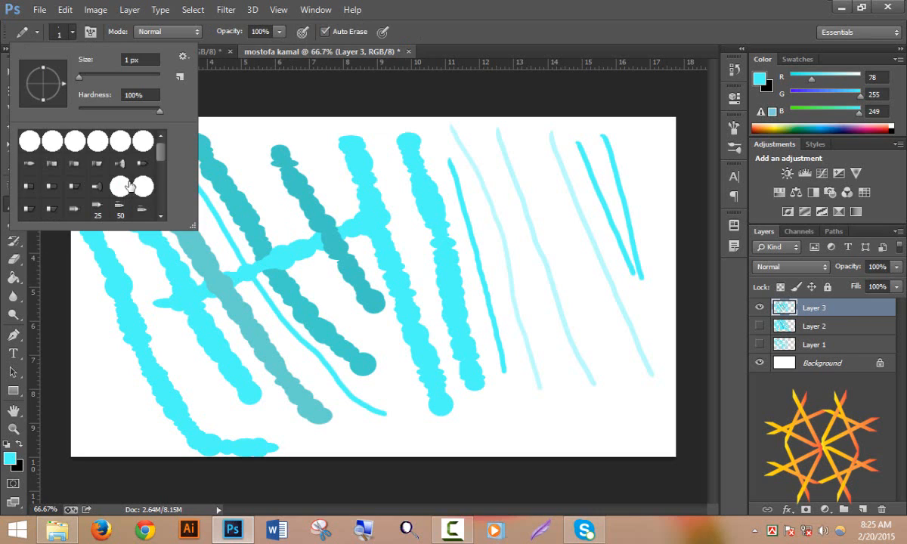
{"action": "left_click", "coordinate": [75, 187]}
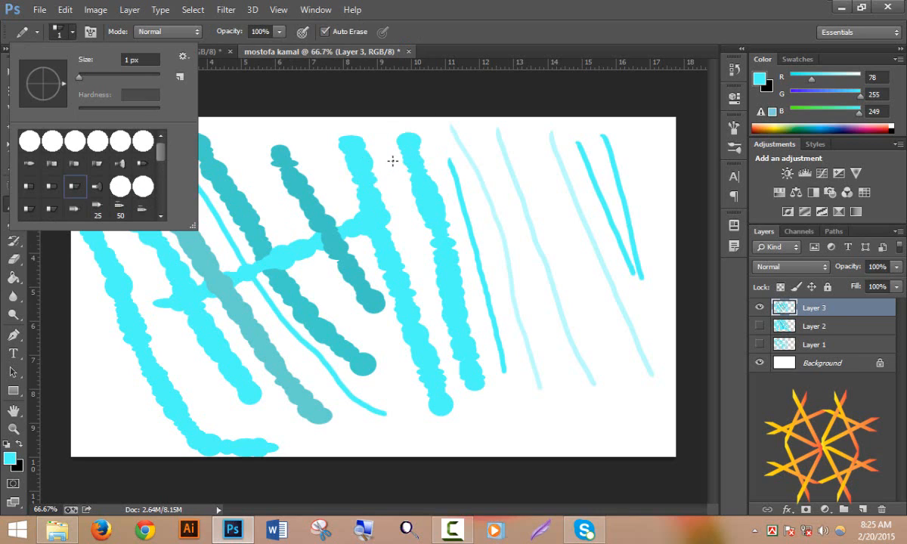
Enlarge the pencil's bristle tip to 90 px and draw a curved diagonal stroke through the middle of the canvas.
{"action": "left_click", "coordinate": [311, 152]}
{"action": "key", "text": "bracketright"}
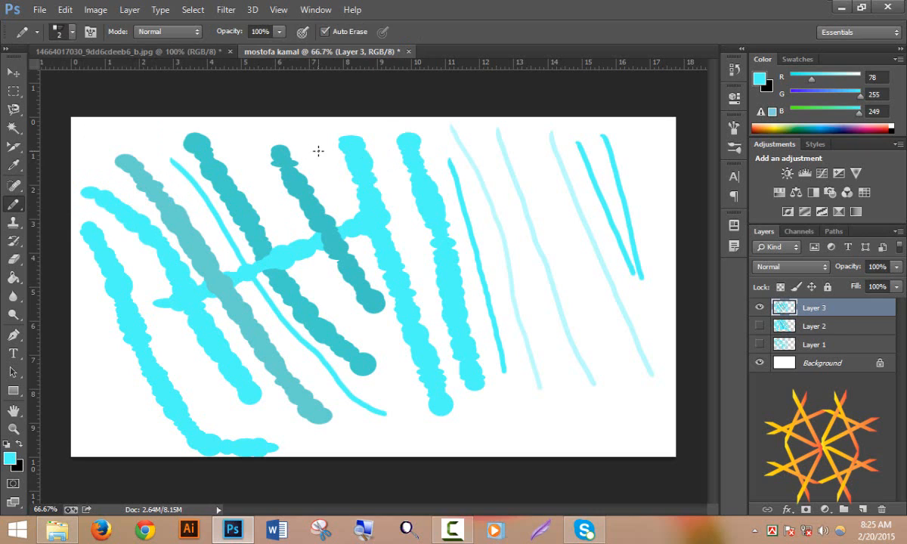
{"action": "key", "text": "bracketright"}
{"action": "key", "text": "bracketright"}
{"action": "key", "text": "bracketright"}
{"action": "key", "text": "bracketright"}
{"action": "key", "text": "bracketright"}
{"action": "key", "text": "bracketright"}
{"action": "key", "text": "bracketright"}
{"action": "key", "text": "bracketright"}
{"action": "mouse_move", "coordinate": [324, 152]}
{"action": "left_mouse_down"}
{"action": "mouse_move", "coordinate": [382, 326]}
{"action": "mouse_move", "coordinate": [503, 435]}
{"action": "left_mouse_up"}
Choose the first round tip for the pencil and draw a thick straight diagonal line on the canvas's right side.
{"action": "left_click", "coordinate": [71, 32]}
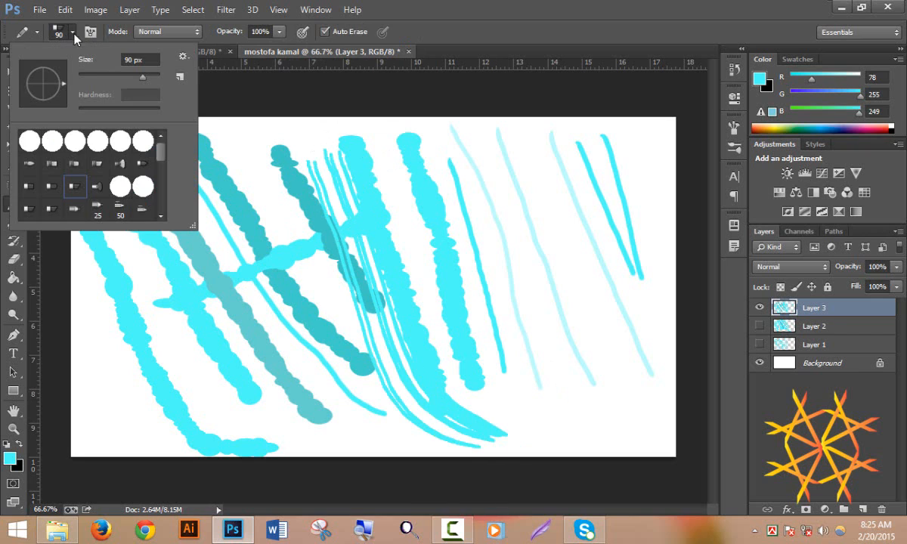
{"action": "left_click", "coordinate": [29, 140]}
{"action": "left_click", "coordinate": [530, 166]}
{"action": "left_click", "coordinate": [631, 355], "text": "shift"}
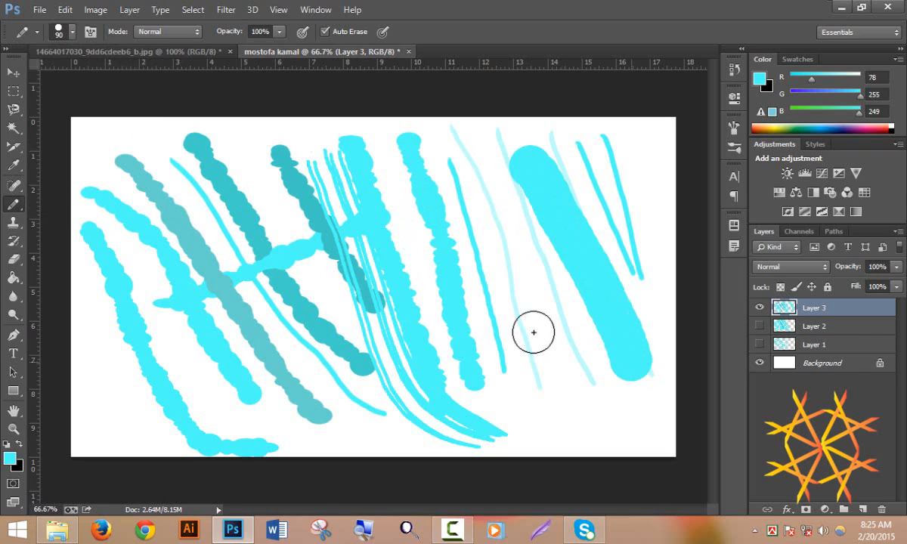
Draw a thick rising stroke across the left-hand strokes with the round pencil tip, and check the tip's detailed brush settings.
{"action": "left_click", "coordinate": [72, 32]}
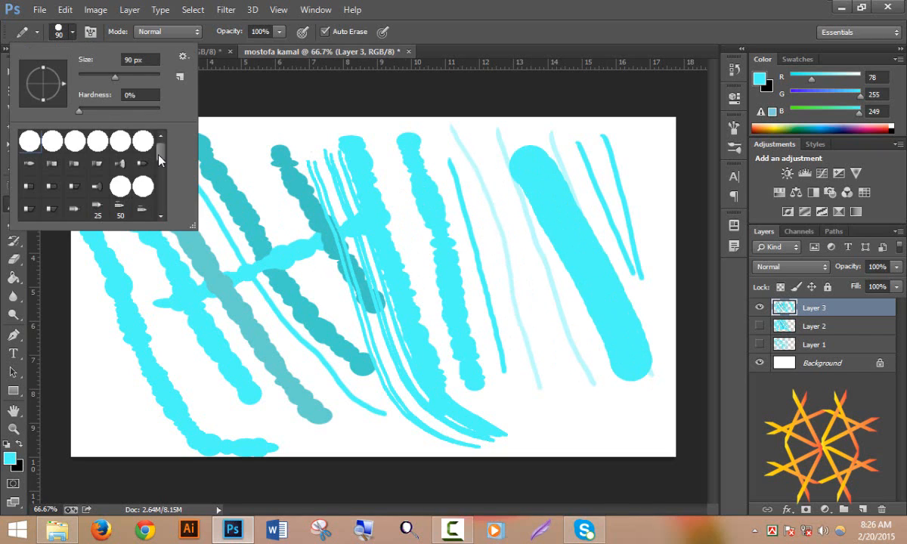
{"action": "mouse_move", "coordinate": [159, 159]}
{"action": "left_mouse_down"}
{"action": "mouse_move", "coordinate": [161, 225]}
{"action": "mouse_move", "coordinate": [164, 96]}
{"action": "left_mouse_up"}
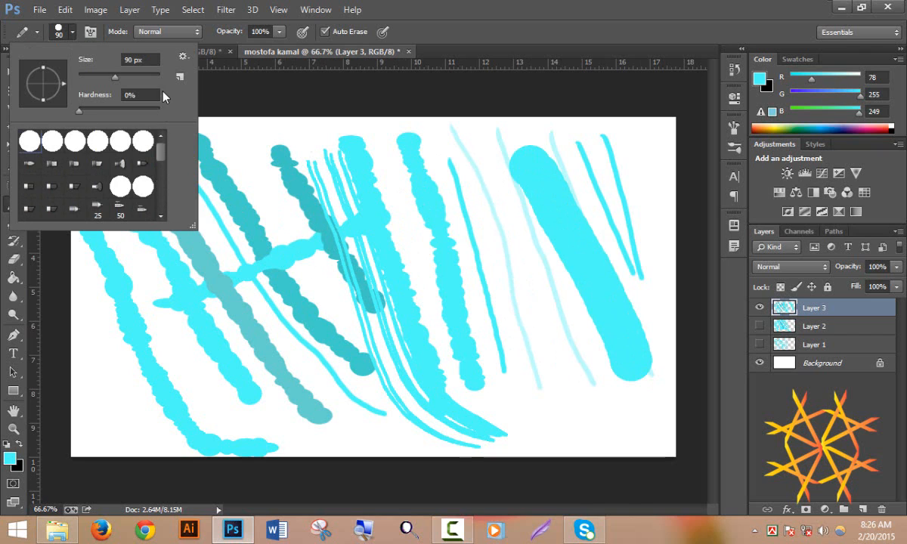
{"action": "mouse_move", "coordinate": [115, 336]}
{"action": "left_mouse_down"}
{"action": "mouse_move", "coordinate": [227, 296]}
{"action": "mouse_move", "coordinate": [369, 262]}
{"action": "left_mouse_up"}
{"action": "left_click", "coordinate": [89, 31]}
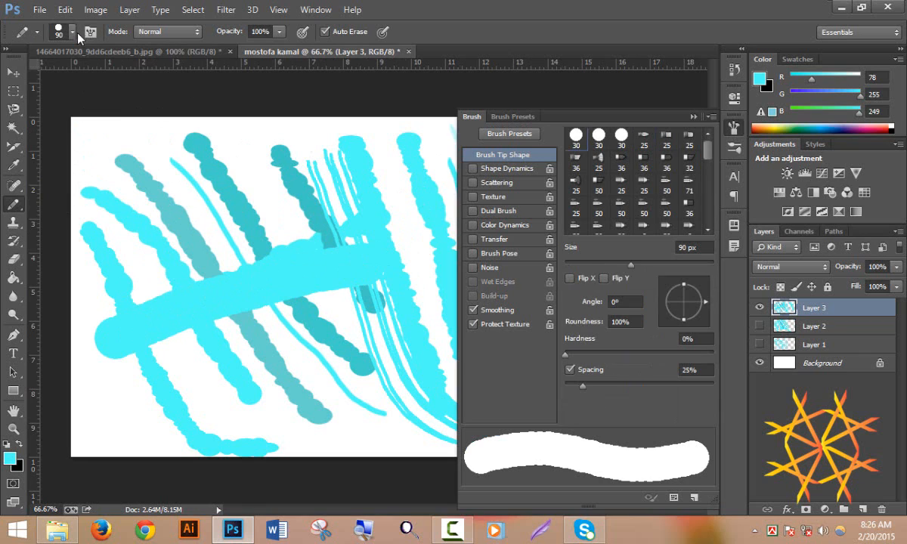
{"action": "left_click", "coordinate": [691, 118]}
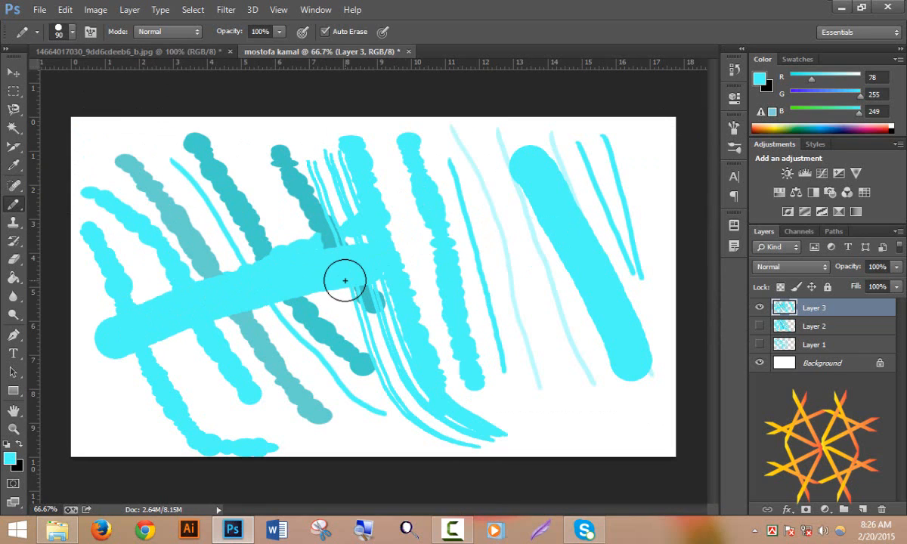
Activate the Color Replacement Tool, switch to the landscape photo document, and keep the tool's mode on Hue.
{"action": "right_click", "coordinate": [23, 205]}
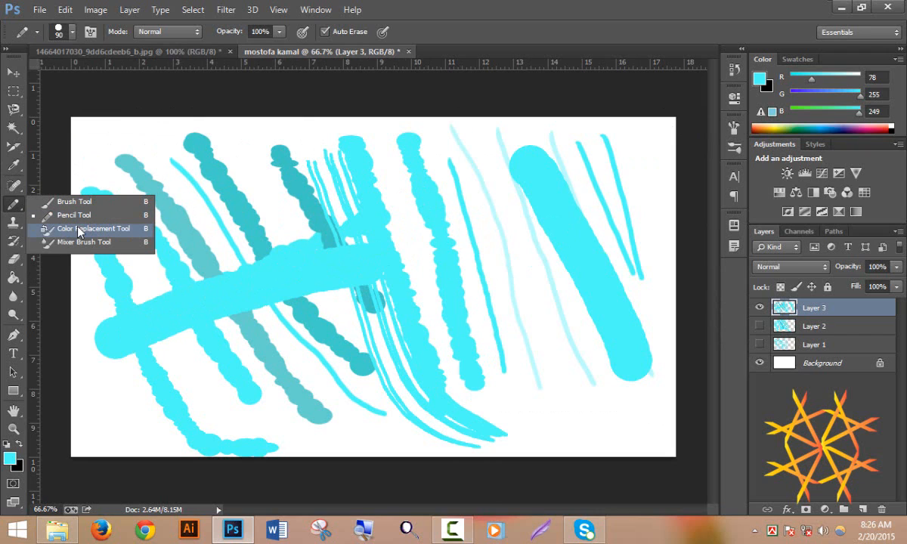
{"action": "left_click", "coordinate": [94, 229]}
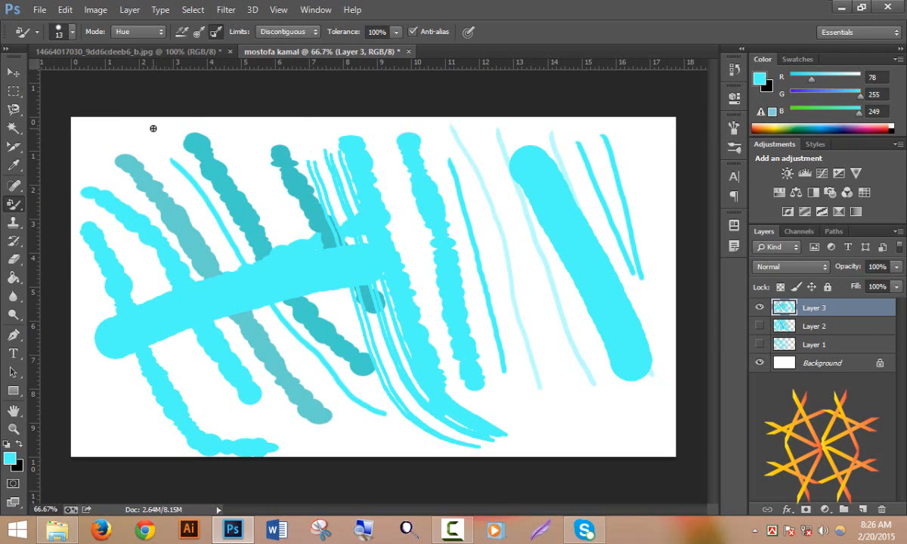
{"action": "left_click", "coordinate": [173, 54]}
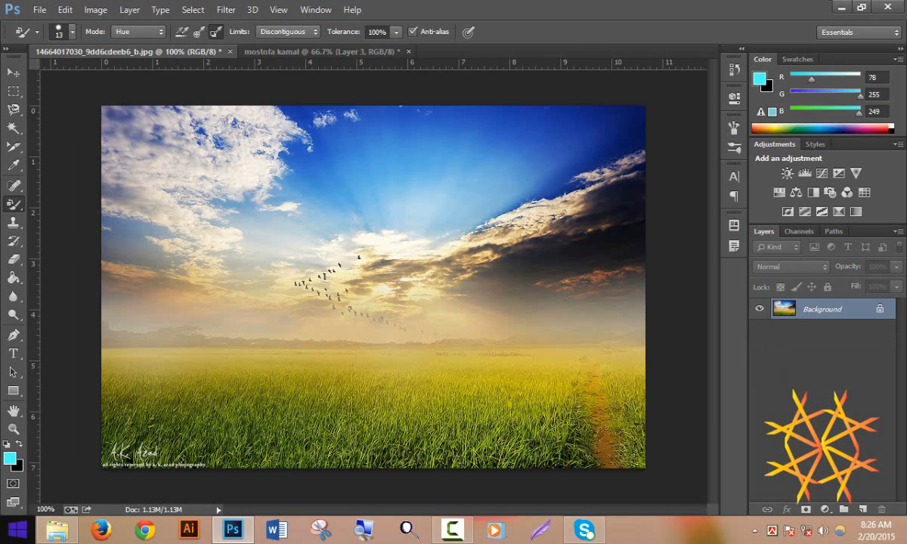
{"action": "left_click", "coordinate": [138, 31]}
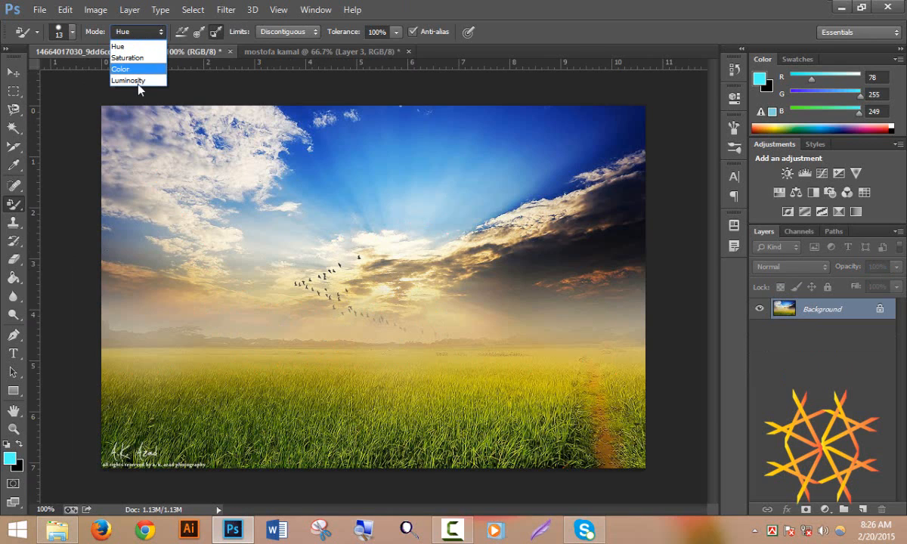
{"action": "left_click", "coordinate": [141, 46]}
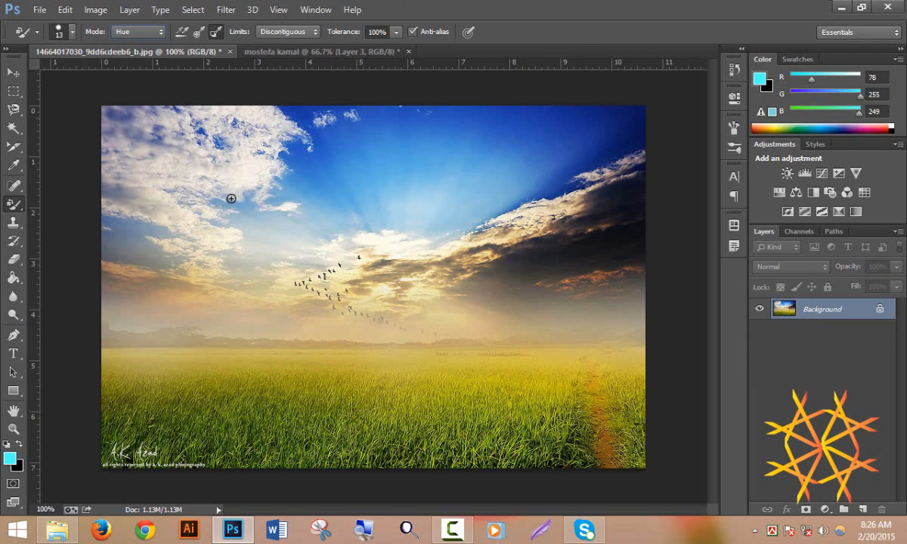
Enlarge the color replacement brush to 250 px, try painting the cyan hue over the photo, and undo the recolouring.
{"action": "key", "text": "bracketright"}
{"action": "key", "text": "bracketright"}
{"action": "key", "text": "bracketright"}
{"action": "key", "text": "bracketright"}
{"action": "key", "text": "bracketright"}
{"action": "key", "text": "bracketright"}
{"action": "key", "text": "bracketright"}
{"action": "key", "text": "bracketright"}
{"action": "key", "text": "bracketright"}
{"action": "key", "text": "bracketright"}
{"action": "mouse_move", "coordinate": [284, 192]}
{"action": "left_mouse_down"}
{"action": "mouse_move", "coordinate": [474, 176]}
{"action": "mouse_move", "coordinate": [111, 202]}
{"action": "mouse_move", "coordinate": [563, 195]}
{"action": "mouse_move", "coordinate": [120, 364]}
{"action": "mouse_move", "coordinate": [381, 445]}
{"action": "mouse_move", "coordinate": [498, 361]}
{"action": "mouse_move", "coordinate": [449, 196]}
{"action": "left_mouse_up"}
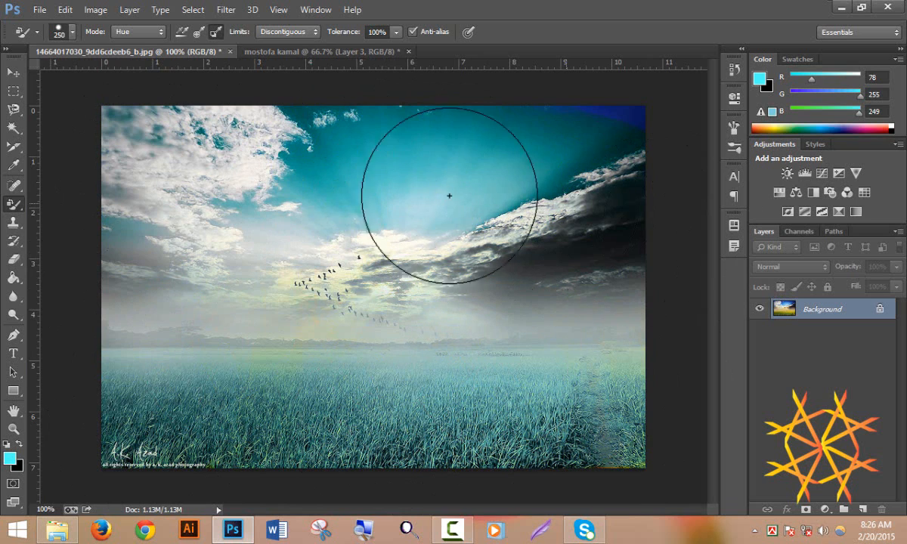
{"action": "key", "text": "ctrl+z"}
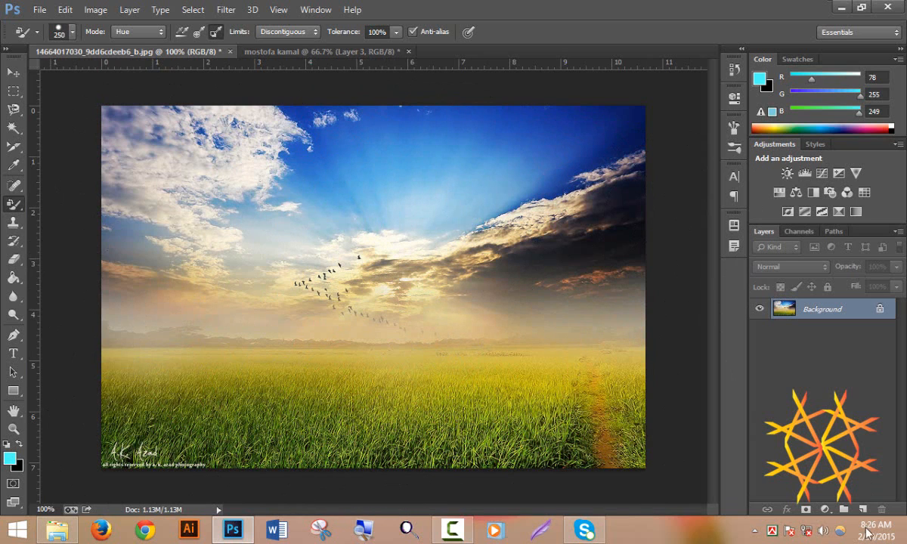
Duplicate the photo onto Layer 1, hide the Background, and paint the cyan hue over the duplicate's sky, clouds and field.
{"action": "left_click", "coordinate": [862, 510]}
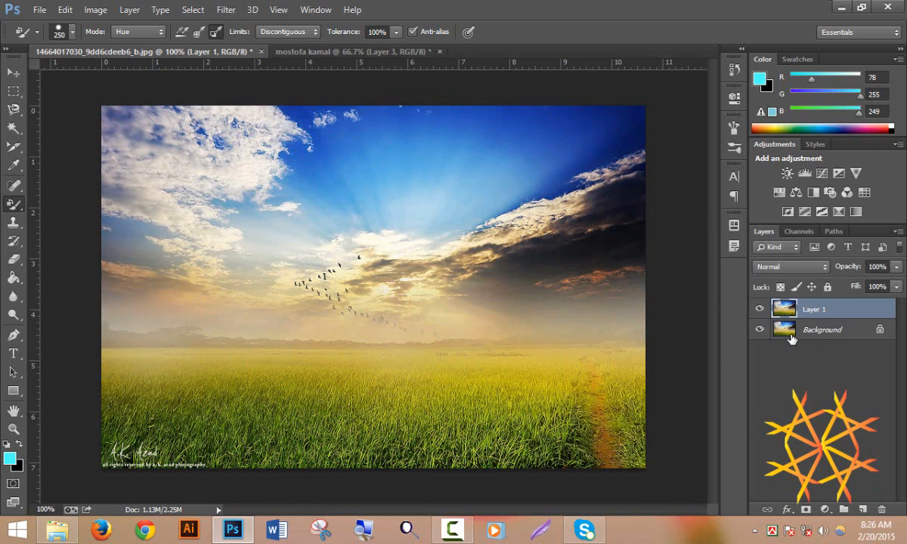
{"action": "left_click", "coordinate": [760, 330]}
{"action": "mouse_move", "coordinate": [609, 170]}
{"action": "left_mouse_down"}
{"action": "mouse_move", "coordinate": [150, 161]}
{"action": "mouse_move", "coordinate": [45, 189]}
{"action": "mouse_move", "coordinate": [733, 438]}
{"action": "mouse_move", "coordinate": [402, 251]}
{"action": "mouse_move", "coordinate": [567, 233]}
{"action": "left_mouse_up"}
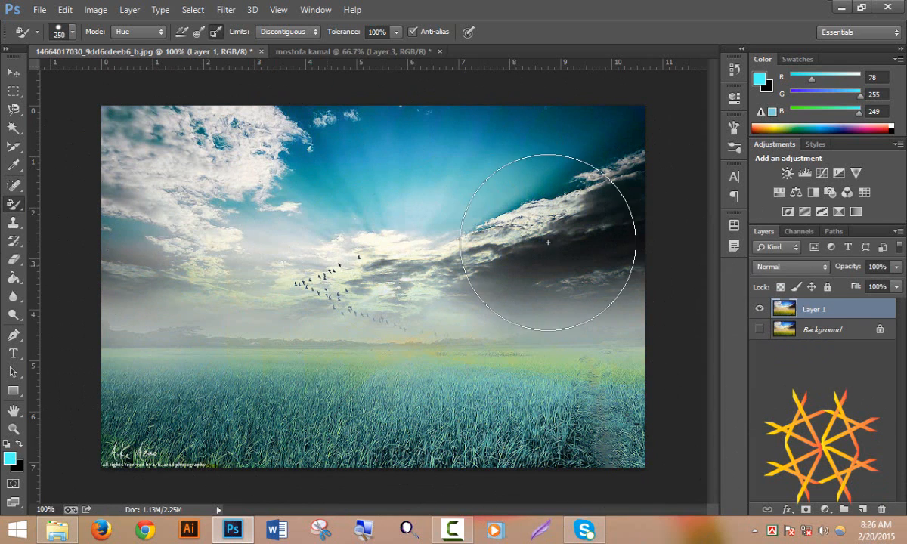
Show the Background again and toggle Layer 1 off and on to compare the original photo with the recoloured copy.
{"action": "left_click", "coordinate": [759, 309]}
{"action": "left_click", "coordinate": [760, 330]}
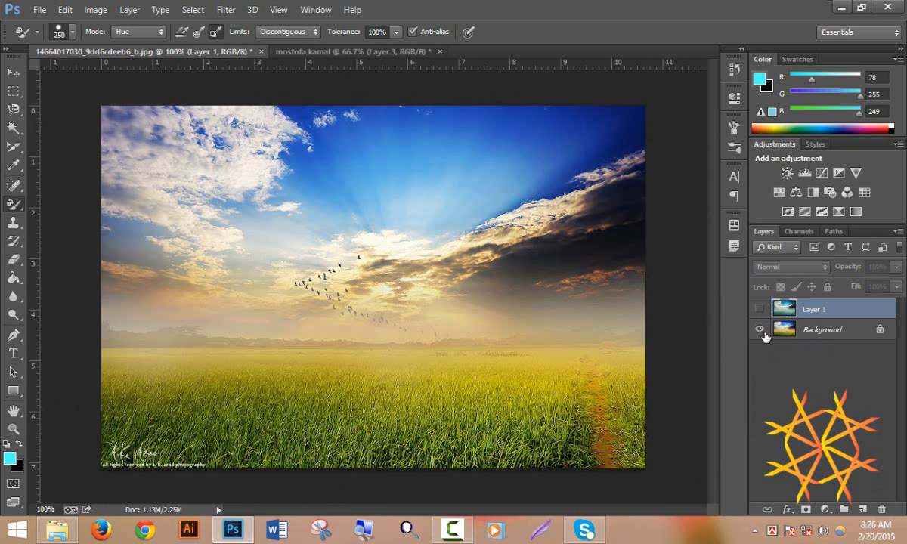
{"action": "left_click", "coordinate": [760, 309]}
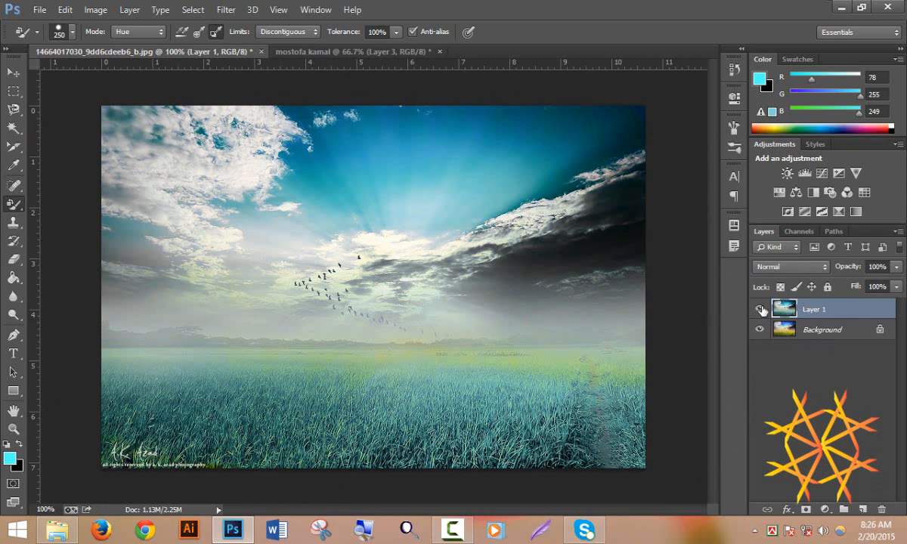
Toggle the visibility of Layer 1 to compare the hue-painted version with the original landscape once more.
{"action": "left_click", "coordinate": [760, 309]}
{"action": "left_click", "coordinate": [761, 309]}
{"action": "left_click", "coordinate": [762, 309]}
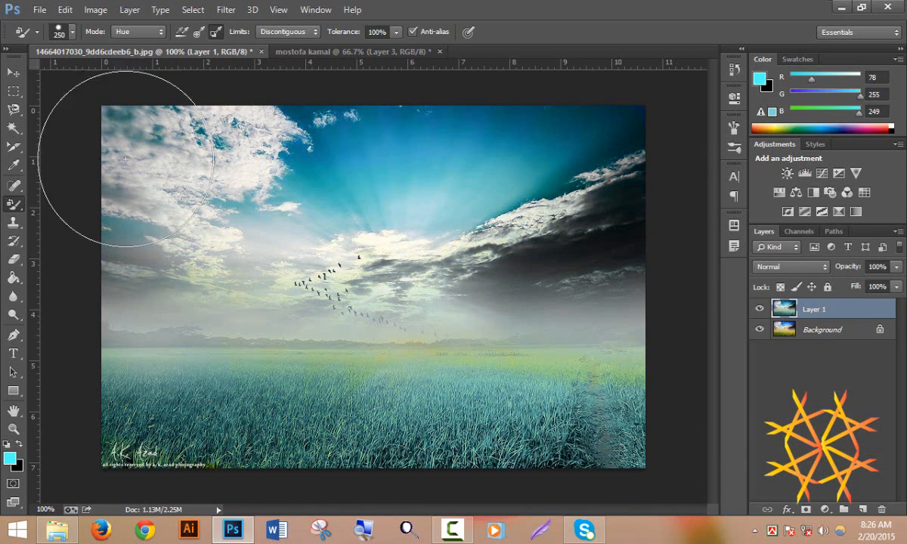
Set the color replacement mode to Saturation and paint over the sky, clouds and field on Layer 1.
{"action": "left_click", "coordinate": [123, 34]}
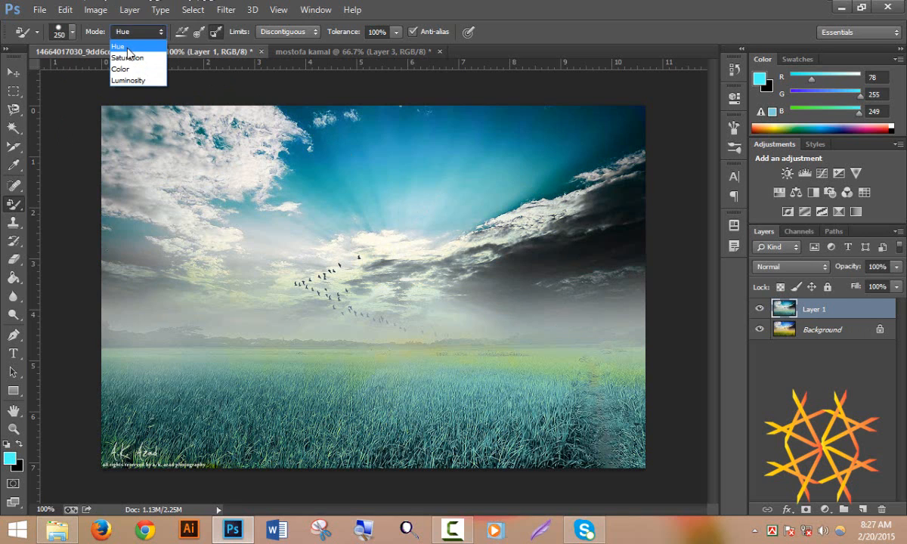
{"action": "left_click", "coordinate": [127, 57]}
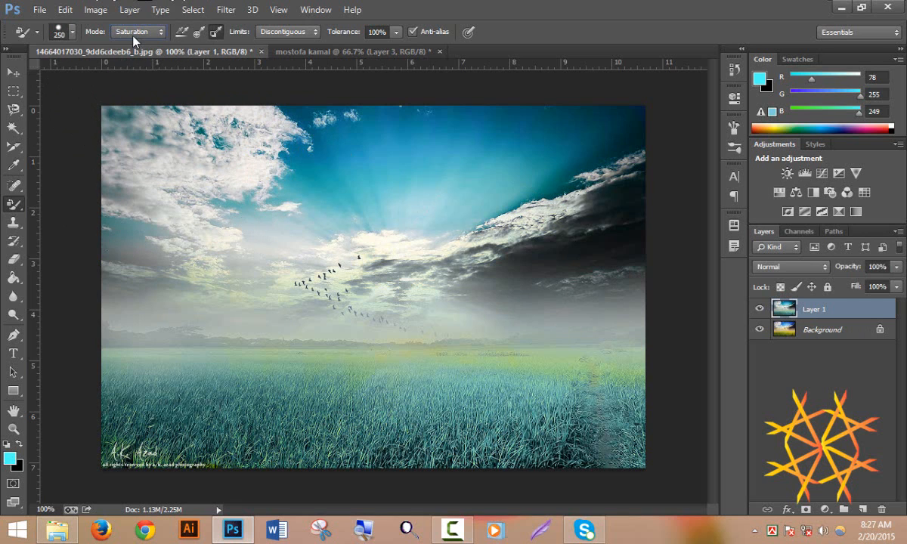
{"action": "mouse_move", "coordinate": [212, 152]}
{"action": "left_mouse_down"}
{"action": "mouse_move", "coordinate": [132, 202]}
{"action": "mouse_move", "coordinate": [122, 223]}
{"action": "mouse_move", "coordinate": [136, 257]}
{"action": "left_mouse_up"}
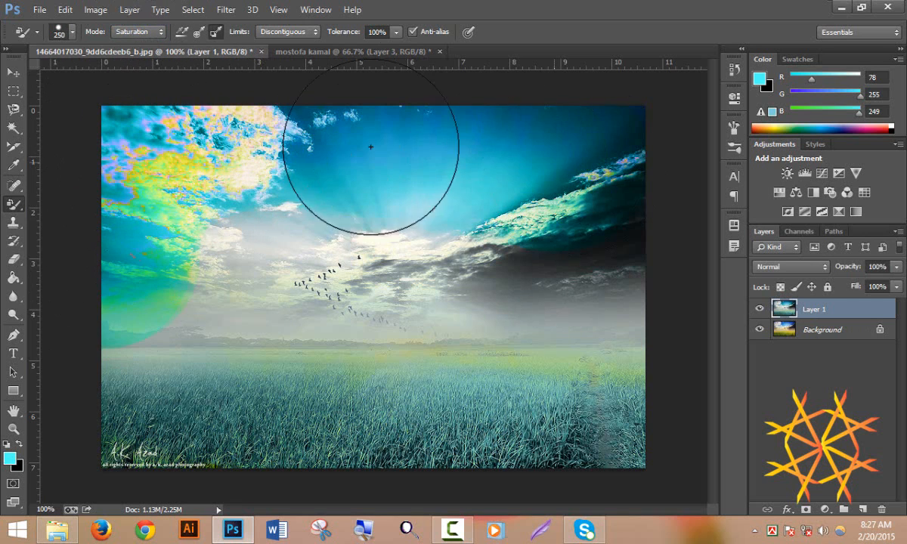
{"action": "mouse_move", "coordinate": [370, 147]}
{"action": "left_mouse_down"}
{"action": "mouse_move", "coordinate": [707, 140]}
{"action": "mouse_move", "coordinate": [231, 310]}
{"action": "mouse_move", "coordinate": [412, 416]}
{"action": "mouse_move", "coordinate": [639, 266]}
{"action": "mouse_move", "coordinate": [662, 391]}
{"action": "mouse_move", "coordinate": [281, 43]}
{"action": "mouse_move", "coordinate": [386, 275]}
{"action": "left_mouse_up"}
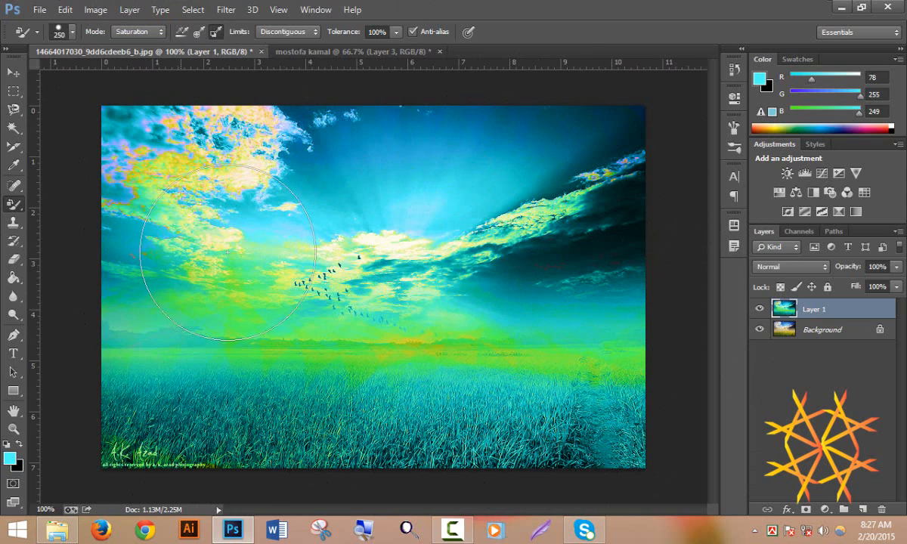
Set the color replacement mode to Color and paint cyan over the photo on Layer 1.
{"action": "left_click", "coordinate": [134, 33]}
{"action": "left_click", "coordinate": [125, 65]}
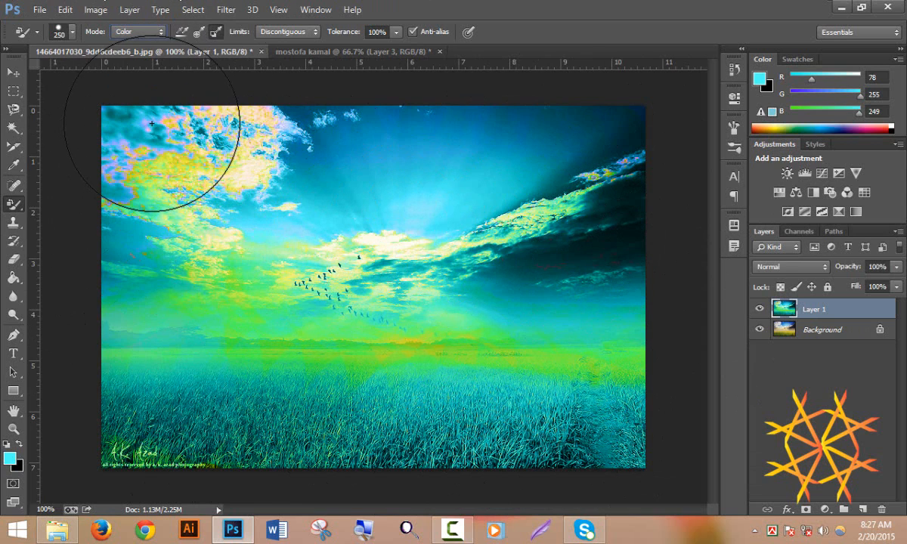
{"action": "mouse_move", "coordinate": [154, 126]}
{"action": "left_mouse_down"}
{"action": "mouse_move", "coordinate": [133, 262]}
{"action": "mouse_move", "coordinate": [205, 71]}
{"action": "mouse_move", "coordinate": [321, 222]}
{"action": "mouse_move", "coordinate": [463, 205]}
{"action": "mouse_move", "coordinate": [243, 245]}
{"action": "mouse_move", "coordinate": [517, 543]}
{"action": "left_mouse_up"}
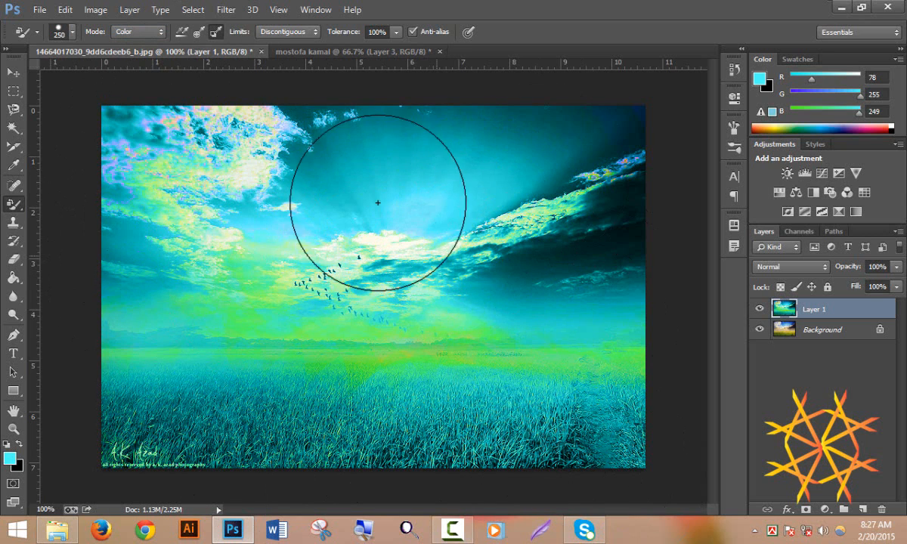
Hide Layer 1, try painting a duplicate of the Background cyan in Color mode, and discard the recolouring.
{"action": "left_click", "coordinate": [759, 309]}
{"action": "left_click", "coordinate": [832, 331]}
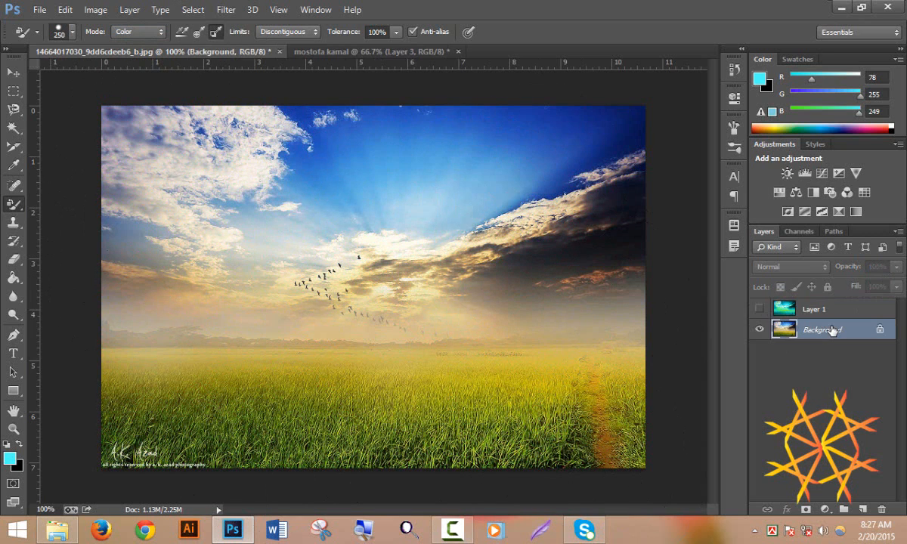
{"action": "key", "text": "ctrl+j"}
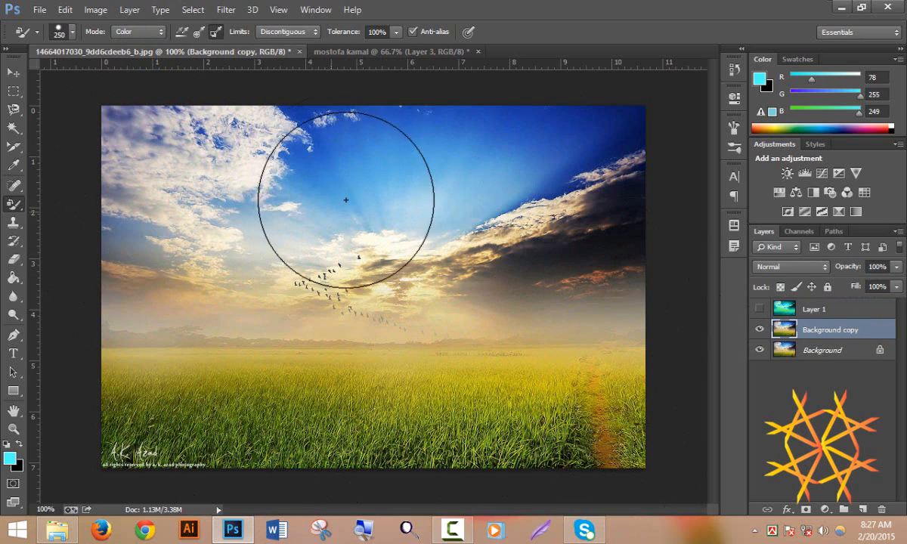
{"action": "left_click", "coordinate": [148, 162]}
{"action": "mouse_move", "coordinate": [148, 162]}
{"action": "left_mouse_down"}
{"action": "mouse_move", "coordinate": [475, 143]}
{"action": "mouse_move", "coordinate": [567, 171]}
{"action": "mouse_move", "coordinate": [591, 191]}
{"action": "mouse_move", "coordinate": [604, 398]}
{"action": "mouse_move", "coordinate": [292, 430]}
{"action": "mouse_move", "coordinate": [149, 409]}
{"action": "mouse_move", "coordinate": [430, 370]}
{"action": "mouse_move", "coordinate": [418, 302]}
{"action": "mouse_move", "coordinate": [335, 281]}
{"action": "mouse_move", "coordinate": [350, 338]}
{"action": "mouse_move", "coordinate": [160, 257]}
{"action": "mouse_move", "coordinate": [341, 355]}
{"action": "left_mouse_up"}
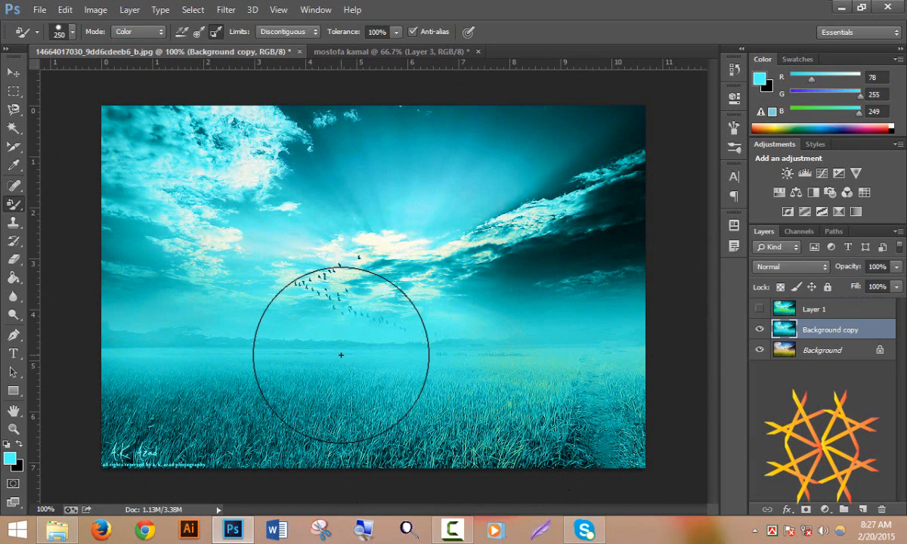
{"action": "key", "text": "ctrl+j"}
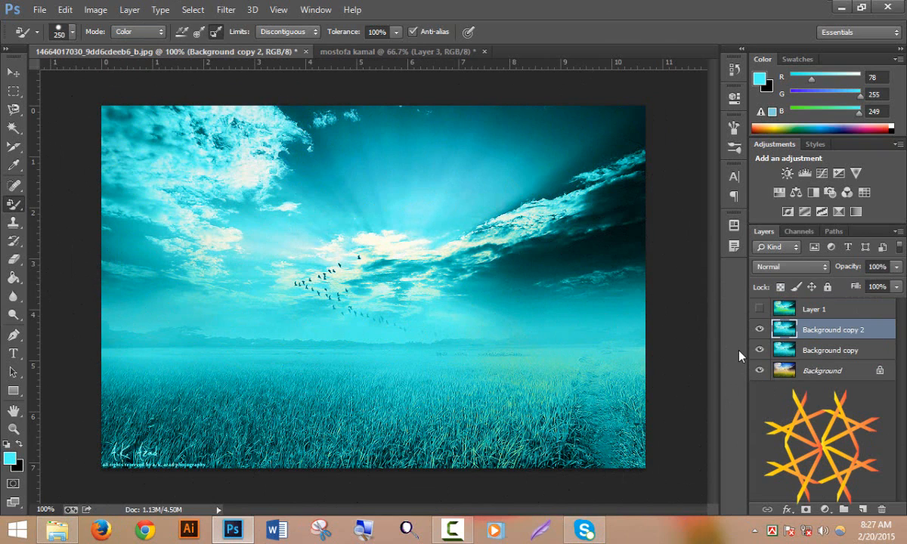
{"action": "key", "text": "Delete"}
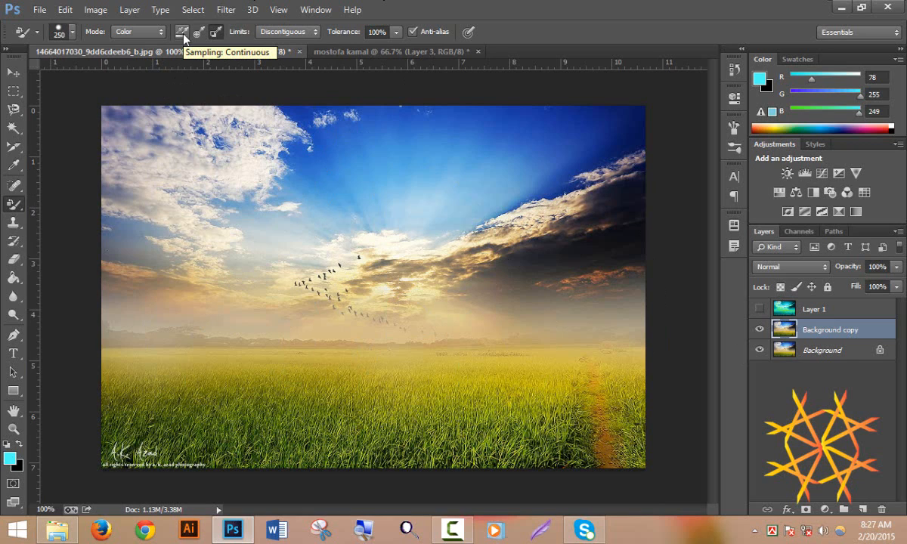
Try painting cyan over the Background copy with Continuous sampling, and delete that layer.
{"action": "mouse_move", "coordinate": [172, 166]}
{"action": "left_mouse_down"}
{"action": "mouse_move", "coordinate": [145, 175]}
{"action": "mouse_move", "coordinate": [200, 153]}
{"action": "mouse_move", "coordinate": [595, 151]}
{"action": "mouse_move", "coordinate": [596, 229]}
{"action": "mouse_move", "coordinate": [563, 411]}
{"action": "mouse_move", "coordinate": [442, 404]}
{"action": "mouse_move", "coordinate": [303, 371]}
{"action": "mouse_move", "coordinate": [198, 377]}
{"action": "mouse_move", "coordinate": [116, 366]}
{"action": "mouse_move", "coordinate": [182, 268]}
{"action": "mouse_move", "coordinate": [531, 262]}
{"action": "mouse_move", "coordinate": [130, 379]}
{"action": "mouse_move", "coordinate": [199, 431]}
{"action": "mouse_move", "coordinate": [582, 416]}
{"action": "left_mouse_up"}
{"action": "key", "text": "ctrl+z"}
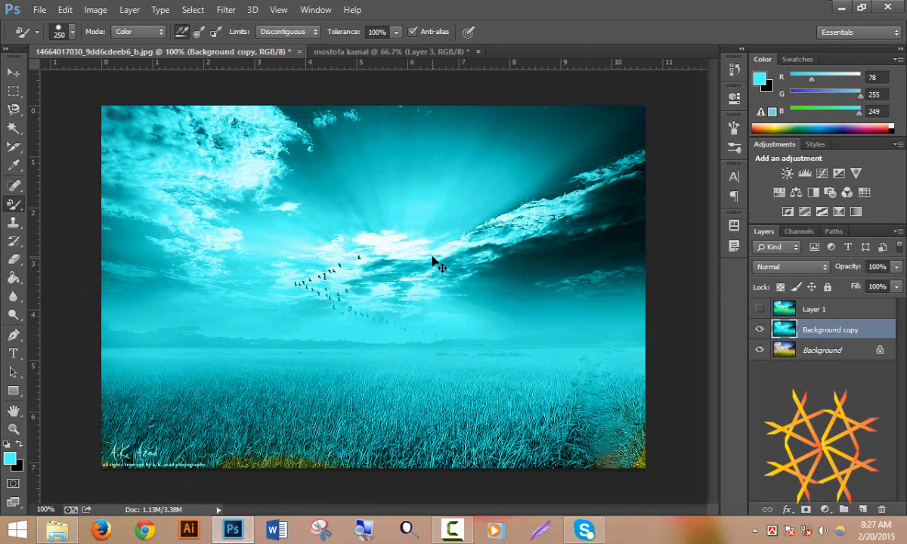
{"action": "key", "text": "Delete"}
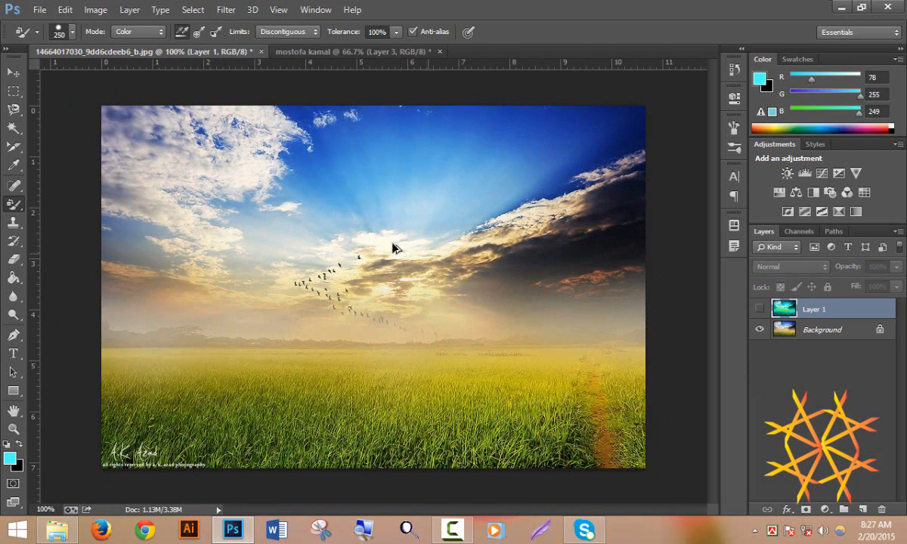
Set the sampling to Once, try painting cyan over the sky on the Background, and undo the recolouring.
{"action": "left_click", "coordinate": [200, 32]}
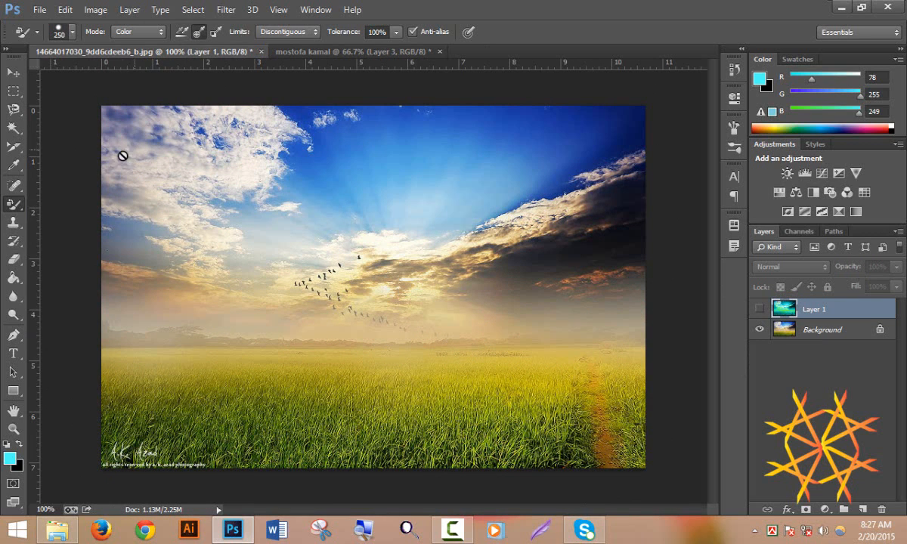
{"action": "left_click", "coordinate": [822, 335]}
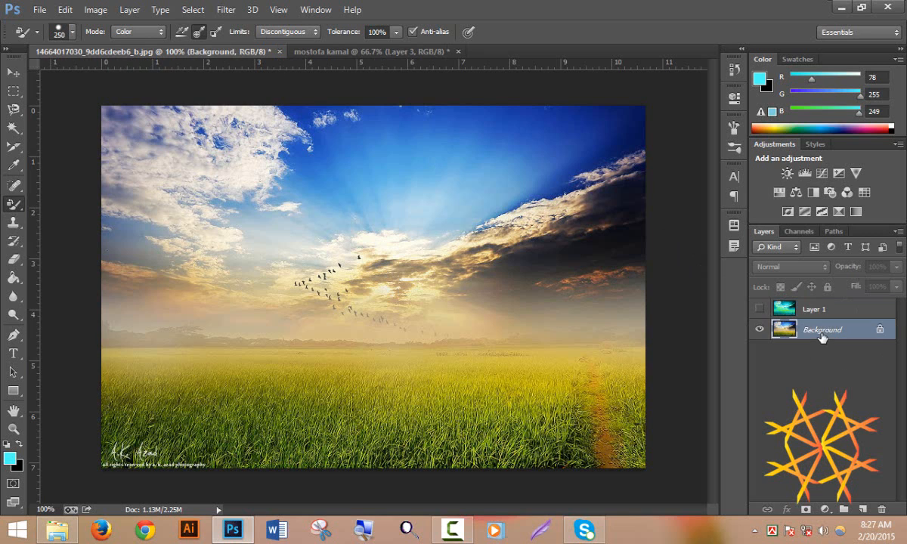
{"action": "mouse_move", "coordinate": [170, 168]}
{"action": "left_mouse_down"}
{"action": "mouse_move", "coordinate": [156, 166]}
{"action": "mouse_move", "coordinate": [311, 159]}
{"action": "mouse_move", "coordinate": [597, 185]}
{"action": "mouse_move", "coordinate": [604, 210]}
{"action": "mouse_move", "coordinate": [531, 300]}
{"action": "mouse_move", "coordinate": [226, 250]}
{"action": "mouse_move", "coordinate": [310, 274]}
{"action": "mouse_move", "coordinate": [219, 278]}
{"action": "mouse_move", "coordinate": [244, 389]}
{"action": "mouse_move", "coordinate": [612, 432]}
{"action": "mouse_move", "coordinate": [243, 342]}
{"action": "mouse_move", "coordinate": [313, 313]}
{"action": "left_mouse_up"}
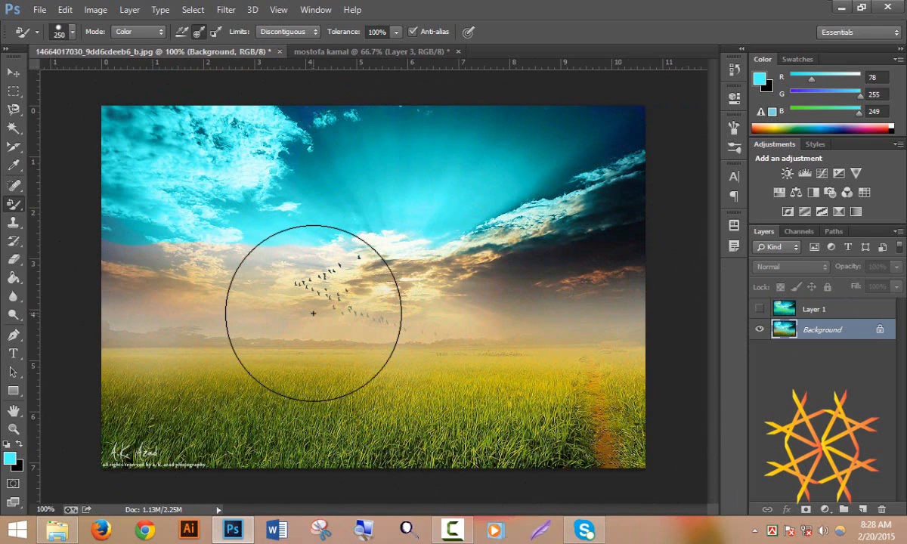
{"action": "key", "text": "ctrl+z"}
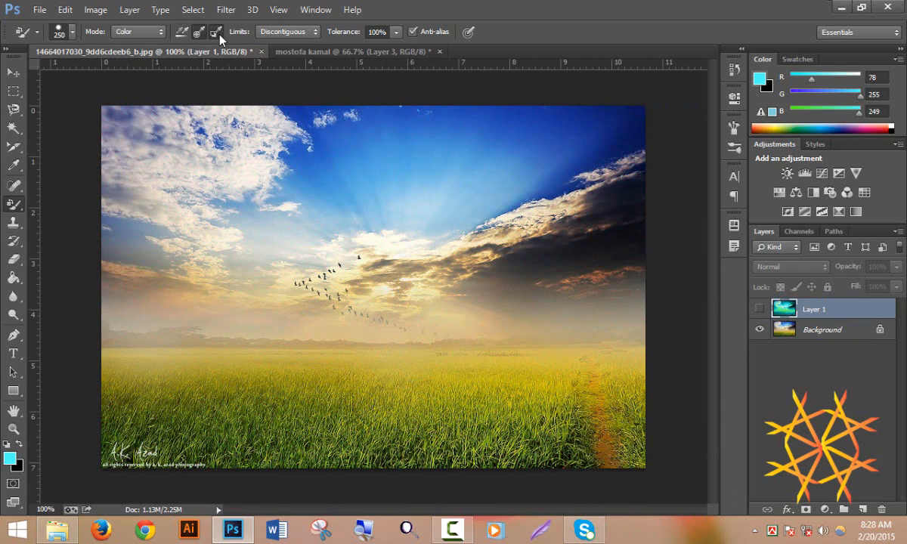
Set the limits to Find Edges, and delete Layer 1 together with a duplicate made of it.
{"action": "left_click", "coordinate": [284, 32]}
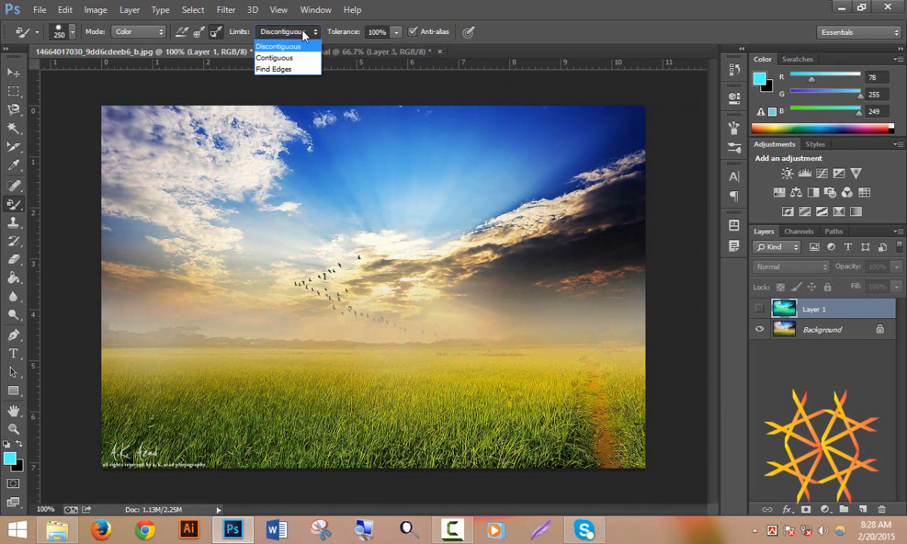
{"action": "left_click", "coordinate": [282, 69]}
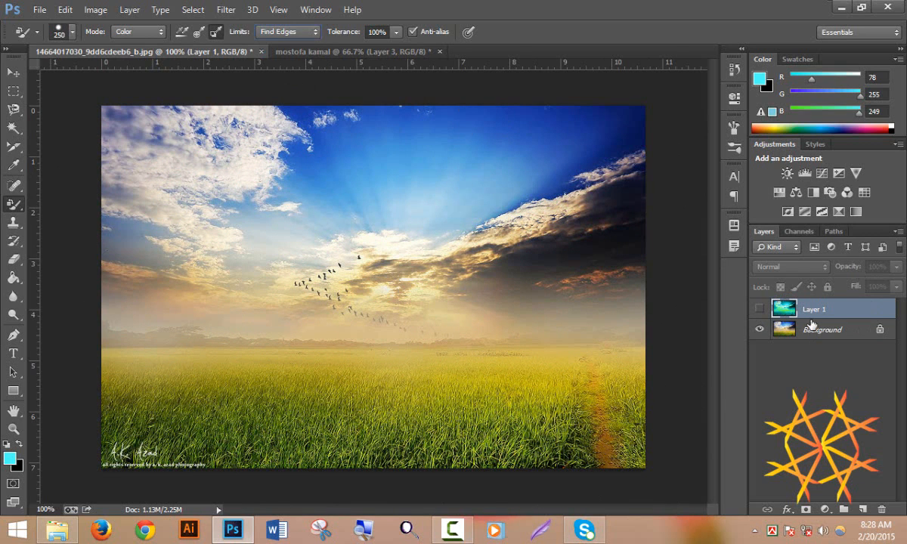
{"action": "key", "text": "ctrl+j"}
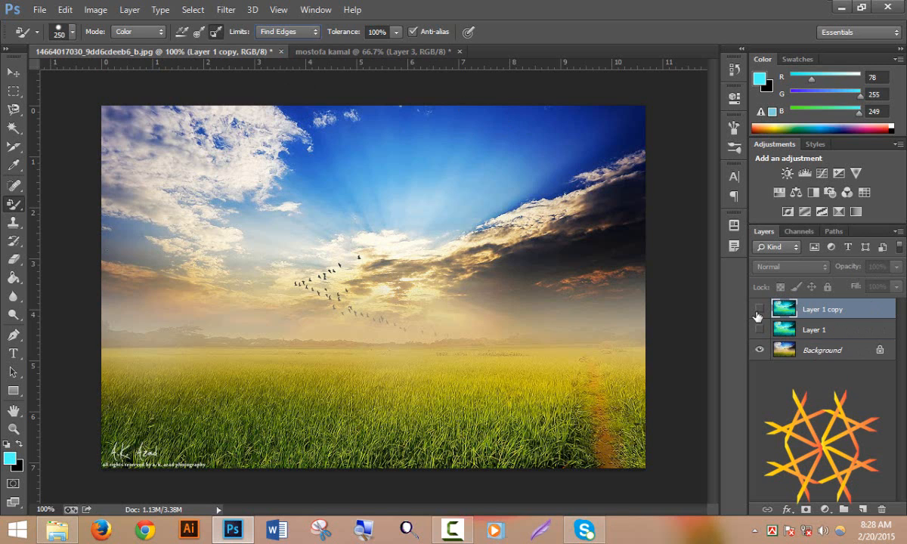
{"action": "left_click", "coordinate": [759, 309]}
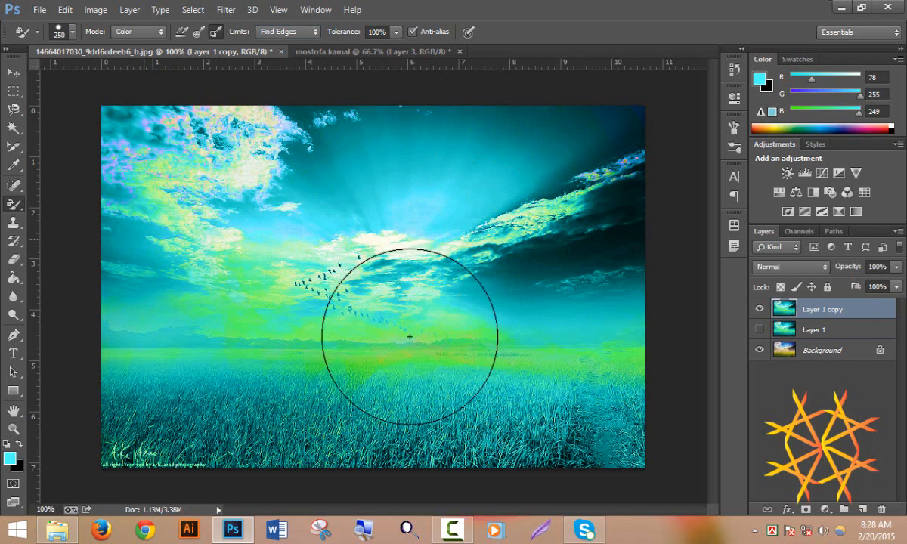
{"action": "left_click_drag", "start_coordinate": [822, 315], "coordinate": [882, 508]}
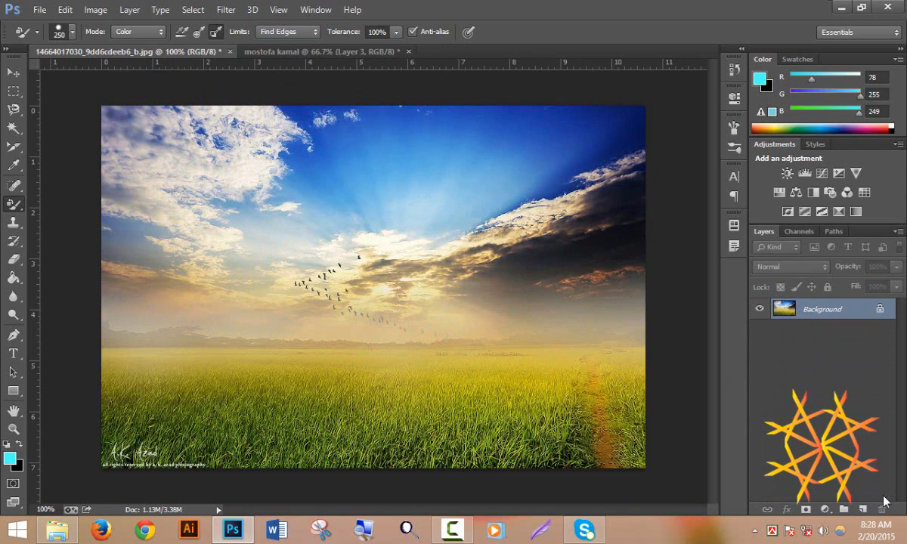
Duplicate the Background and paint cyan over parts of the sky and dark clouds, lowering the tolerance to 13%.
{"action": "key", "text": "ctrl+j"}
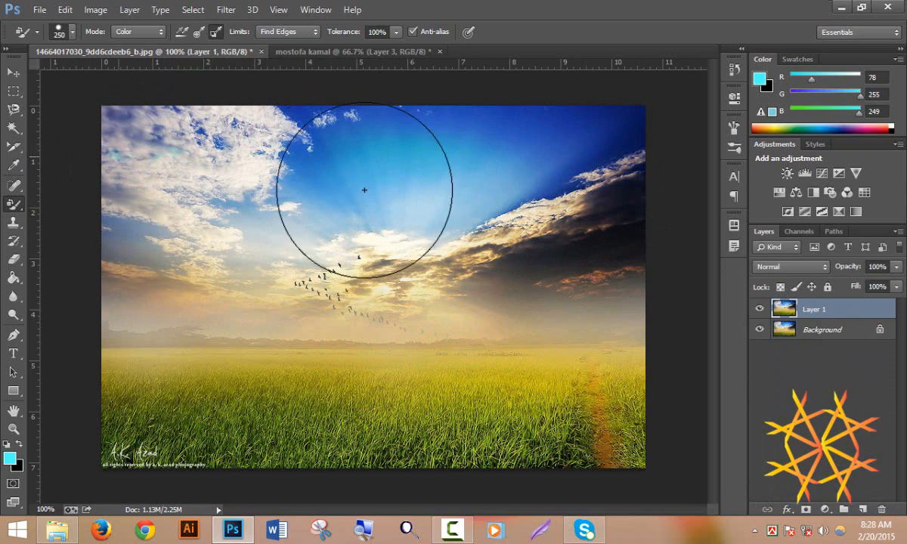
{"action": "left_click", "coordinate": [605, 198]}
{"action": "mouse_move", "coordinate": [606, 198]}
{"action": "left_mouse_down"}
{"action": "mouse_move", "coordinate": [135, 146]}
{"action": "mouse_move", "coordinate": [543, 143]}
{"action": "mouse_move", "coordinate": [567, 299]}
{"action": "mouse_move", "coordinate": [507, 369]}
{"action": "left_mouse_up"}
{"action": "left_click_drag", "start_coordinate": [399, 49], "coordinate": [332, 51]}
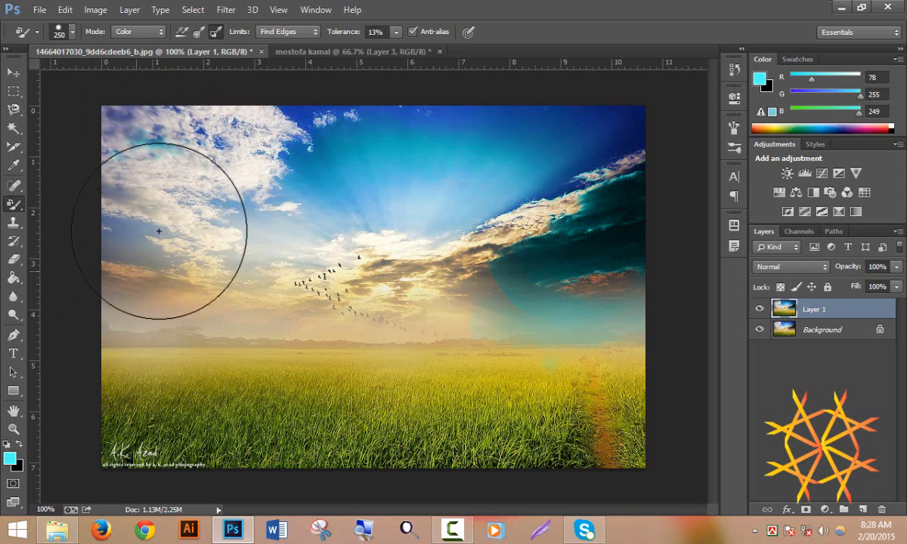
Set the limits to Contiguous and the tolerance to 49%, and paint cyan over parts of the field.
{"action": "left_click", "coordinate": [274, 32]}
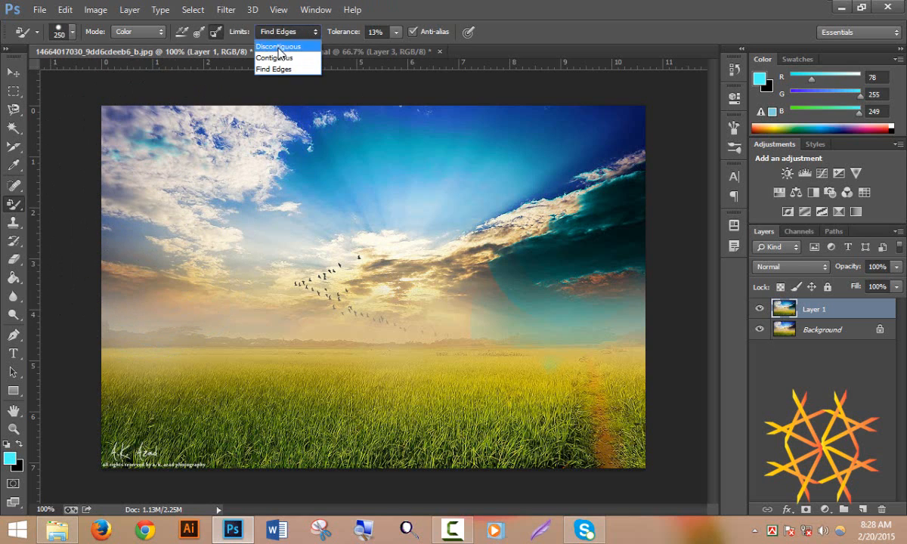
{"action": "left_click", "coordinate": [264, 57]}
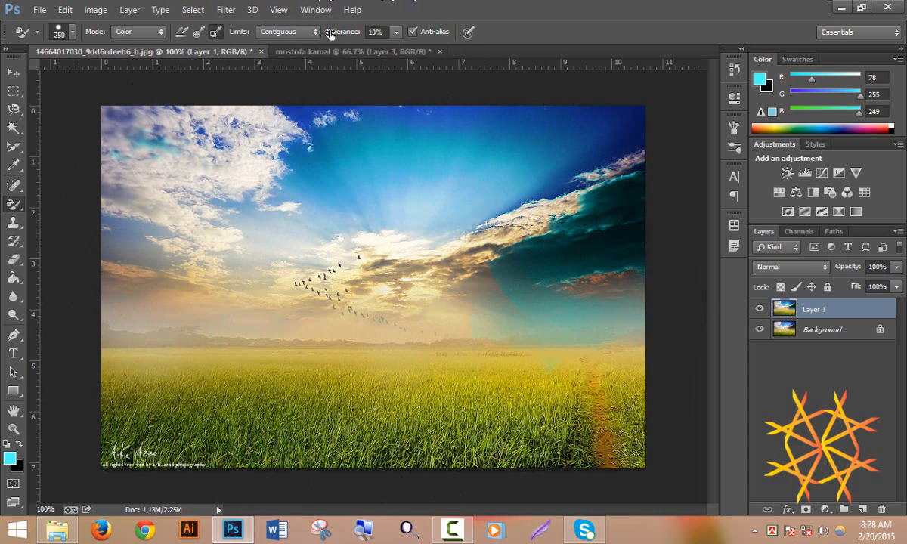
{"action": "left_click_drag", "start_coordinate": [397, 50], "coordinate": [429, 50]}
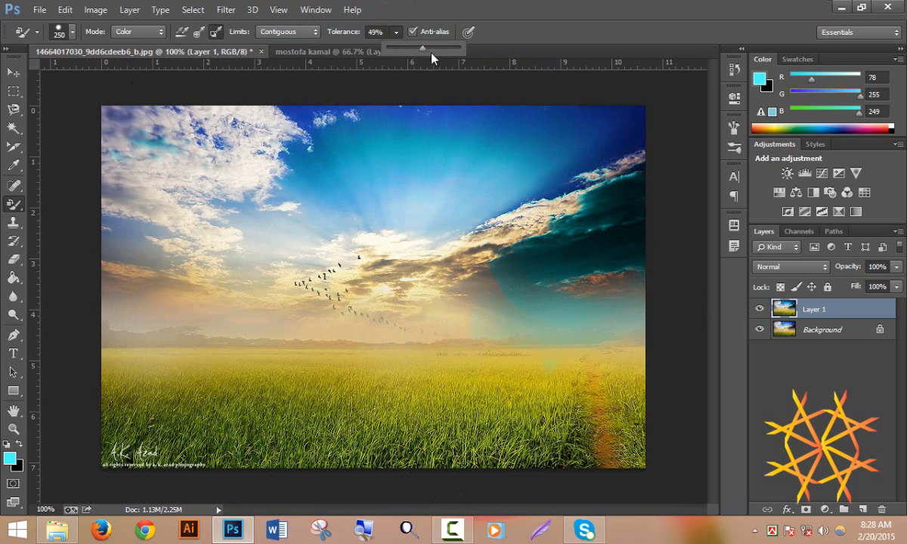
{"action": "mouse_move", "coordinate": [191, 146]}
{"action": "left_mouse_down"}
{"action": "mouse_move", "coordinate": [134, 278]}
{"action": "mouse_move", "coordinate": [533, 421]}
{"action": "mouse_move", "coordinate": [520, 381]}
{"action": "left_mouse_up"}
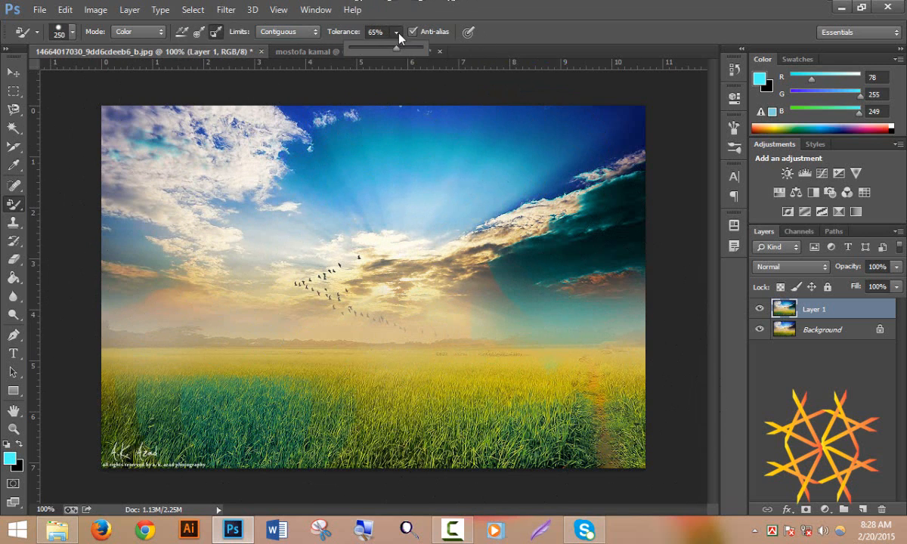
Raise the tolerance to 100% and paint cyan over the whole photo on Layer 1.
{"action": "left_click_drag", "start_coordinate": [398, 50], "coordinate": [429, 51]}
{"action": "mouse_move", "coordinate": [533, 146]}
{"action": "left_mouse_down"}
{"action": "mouse_move", "coordinate": [588, 158]}
{"action": "mouse_move", "coordinate": [407, 108]}
{"action": "mouse_move", "coordinate": [387, 91]}
{"action": "left_mouse_up"}
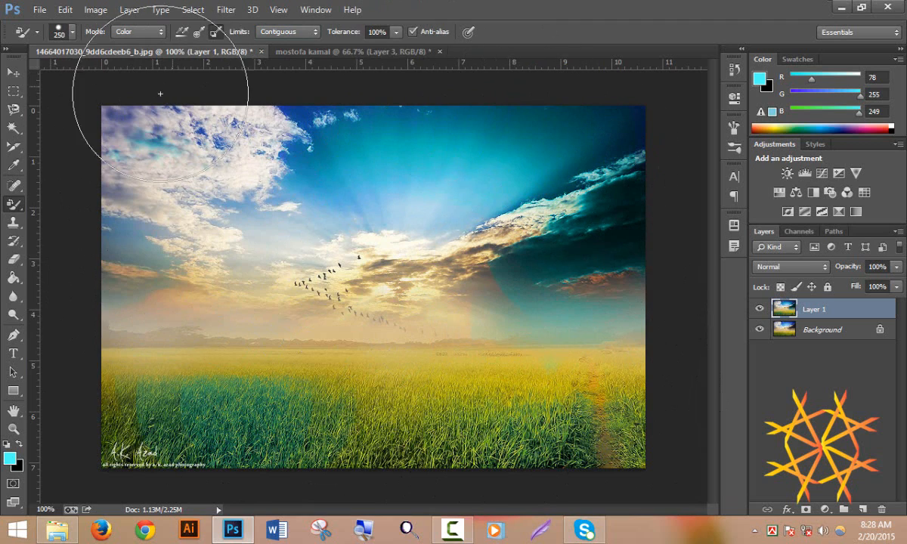
{"action": "mouse_move", "coordinate": [161, 93]}
{"action": "left_mouse_down"}
{"action": "mouse_move", "coordinate": [185, 53]}
{"action": "mouse_move", "coordinate": [155, 241]}
{"action": "mouse_move", "coordinate": [250, 174]}
{"action": "mouse_move", "coordinate": [172, 310]}
{"action": "mouse_move", "coordinate": [572, 437]}
{"action": "mouse_move", "coordinate": [212, 341]}
{"action": "mouse_move", "coordinate": [238, 314]}
{"action": "mouse_move", "coordinate": [324, 275]}
{"action": "mouse_move", "coordinate": [347, 371]}
{"action": "mouse_move", "coordinate": [604, 364]}
{"action": "mouse_move", "coordinate": [506, 257]}
{"action": "mouse_move", "coordinate": [169, 211]}
{"action": "mouse_move", "coordinate": [156, 355]}
{"action": "mouse_move", "coordinate": [192, 229]}
{"action": "mouse_move", "coordinate": [246, 145]}
{"action": "left_mouse_up"}
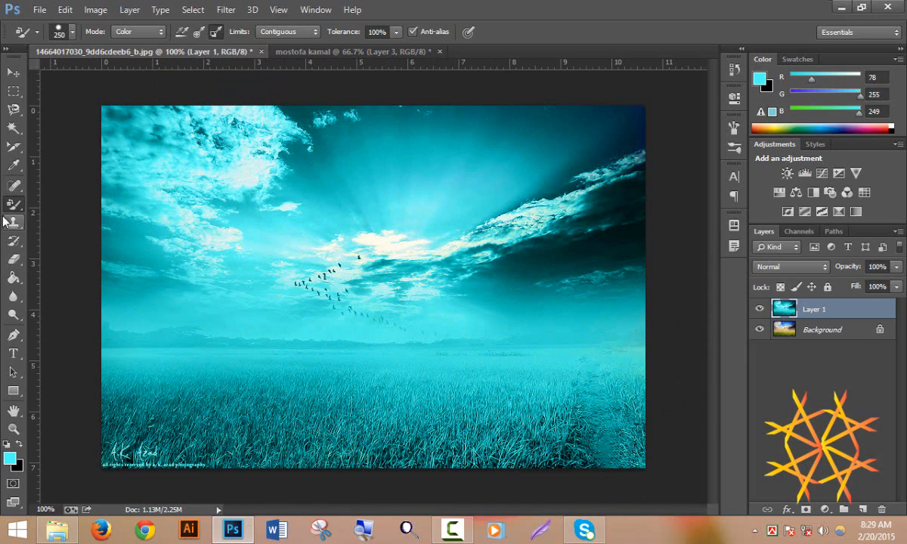
Activate the Mixer Brush Tool, smear the clouds on Layer 1, and check the blending presets while keeping Custom.
{"action": "right_click", "coordinate": [20, 202]}
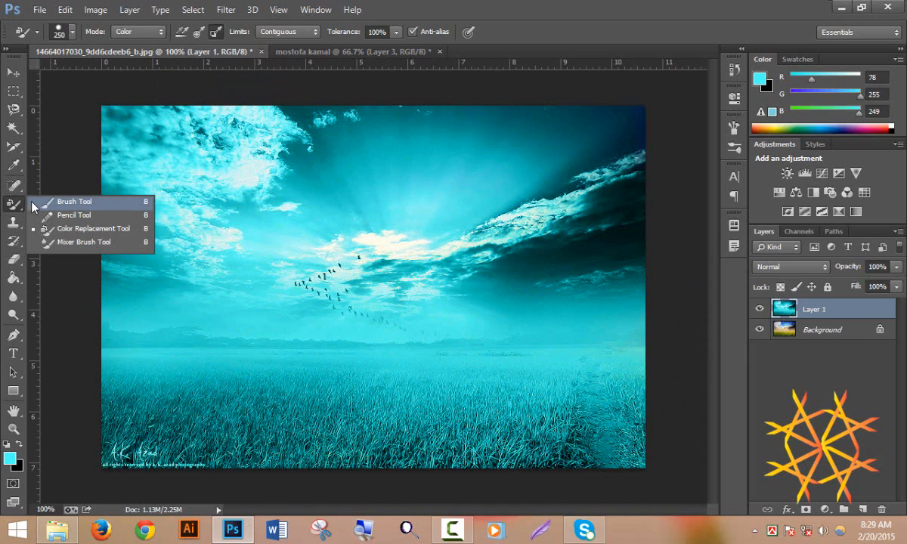
{"action": "left_click", "coordinate": [68, 241]}
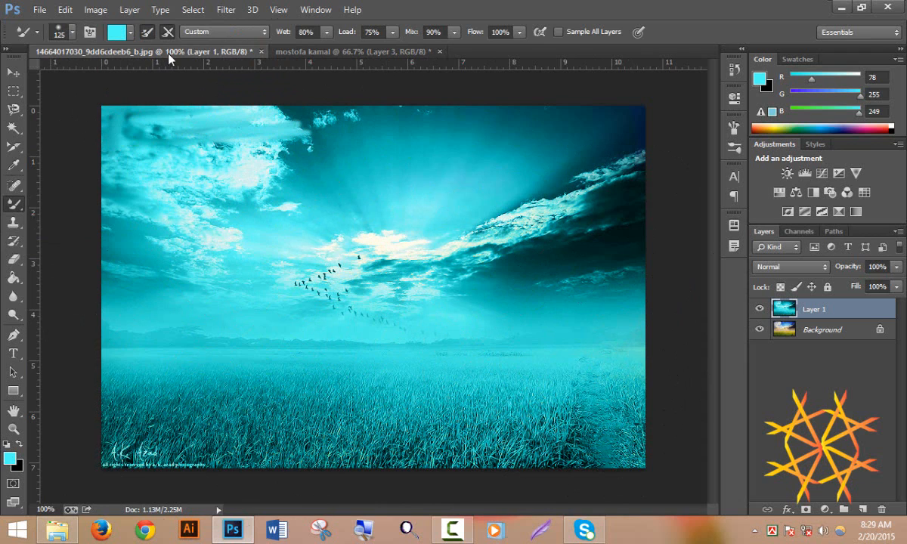
{"action": "left_click", "coordinate": [213, 33]}
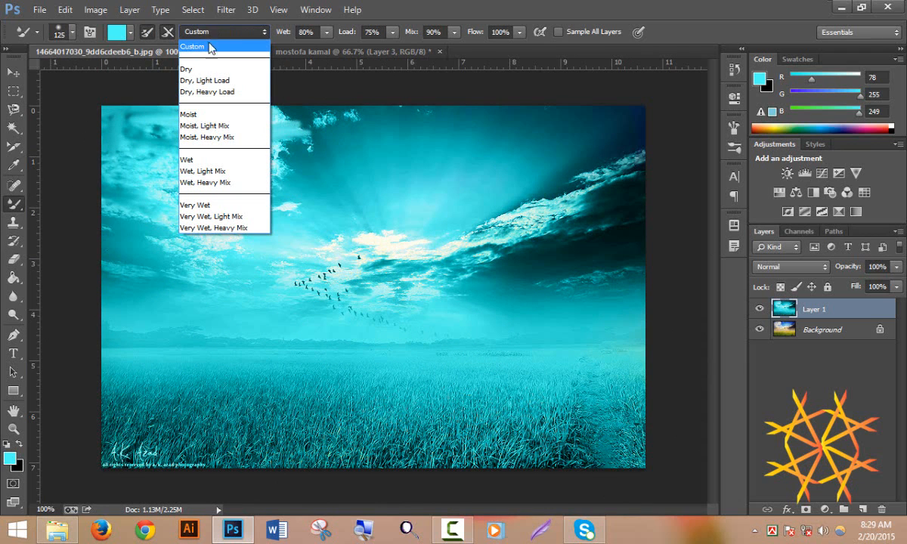
{"action": "left_click", "coordinate": [211, 155]}
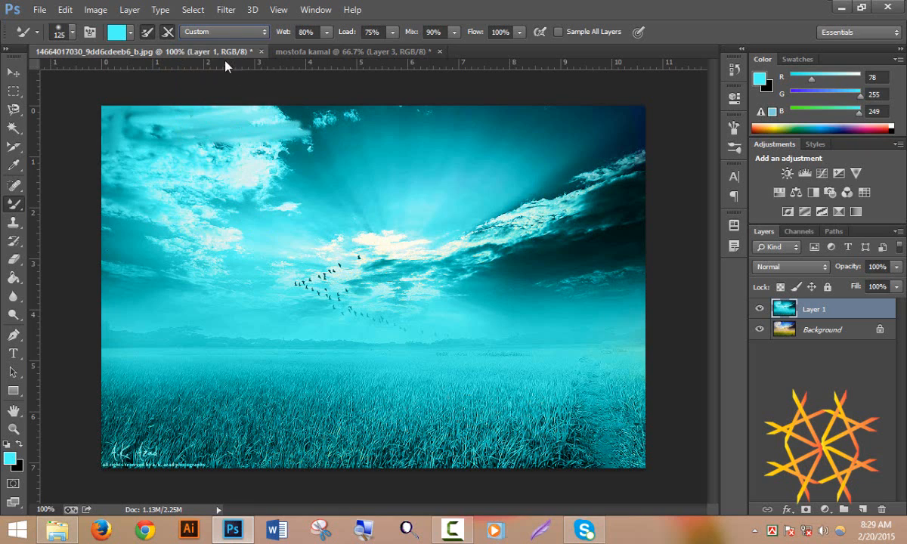
Choose the Dry blending preset and paint solid cyan around the outer edges of the photo on Layer 1.
{"action": "left_click", "coordinate": [218, 34]}
{"action": "left_click", "coordinate": [204, 64]}
{"action": "mouse_move", "coordinate": [136, 184]}
{"action": "left_mouse_down"}
{"action": "mouse_move", "coordinate": [345, 119]}
{"action": "mouse_move", "coordinate": [176, 119]}
{"action": "mouse_move", "coordinate": [485, 140]}
{"action": "mouse_move", "coordinate": [549, 110]}
{"action": "mouse_move", "coordinate": [677, 122]}
{"action": "mouse_move", "coordinate": [628, 137]}
{"action": "mouse_move", "coordinate": [646, 310]}
{"action": "mouse_move", "coordinate": [629, 478]}
{"action": "mouse_move", "coordinate": [378, 464]}
{"action": "mouse_move", "coordinate": [61, 415]}
{"action": "mouse_move", "coordinate": [62, 429]}
{"action": "mouse_move", "coordinate": [259, 460]}
{"action": "mouse_move", "coordinate": [148, 432]}
{"action": "mouse_move", "coordinate": [120, 202]}
{"action": "mouse_move", "coordinate": [136, 92]}
{"action": "mouse_move", "coordinate": [113, 261]}
{"action": "left_mouse_up"}
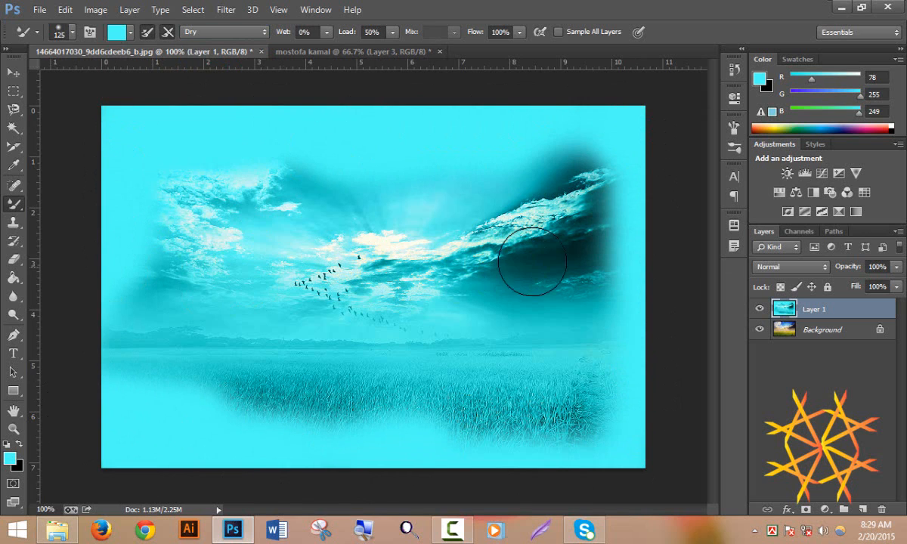
Hide Layer 1, switch the preset to Custom, and paint the Background's upper-left clouds with cyan, followed by black.
{"action": "left_click", "coordinate": [759, 310]}
{"action": "left_click", "coordinate": [787, 331]}
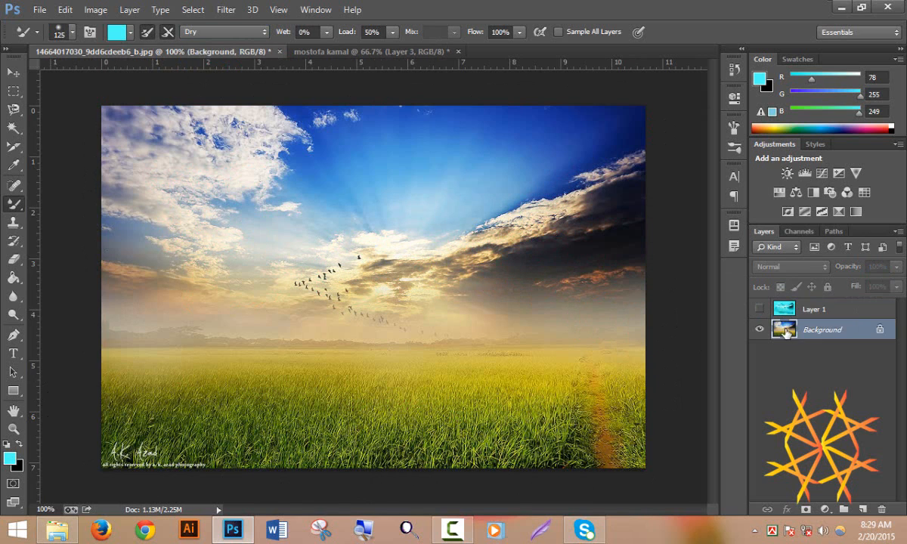
{"action": "left_click", "coordinate": [232, 32]}
{"action": "left_click", "coordinate": [198, 44]}
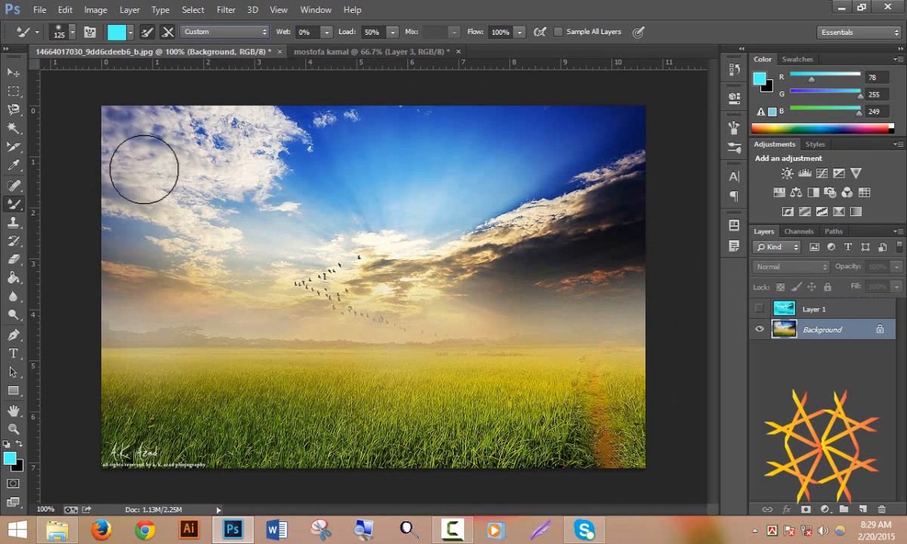
{"action": "mouse_move", "coordinate": [106, 131]}
{"action": "left_mouse_down"}
{"action": "mouse_move", "coordinate": [219, 101]}
{"action": "mouse_move", "coordinate": [239, 132]}
{"action": "left_mouse_up"}
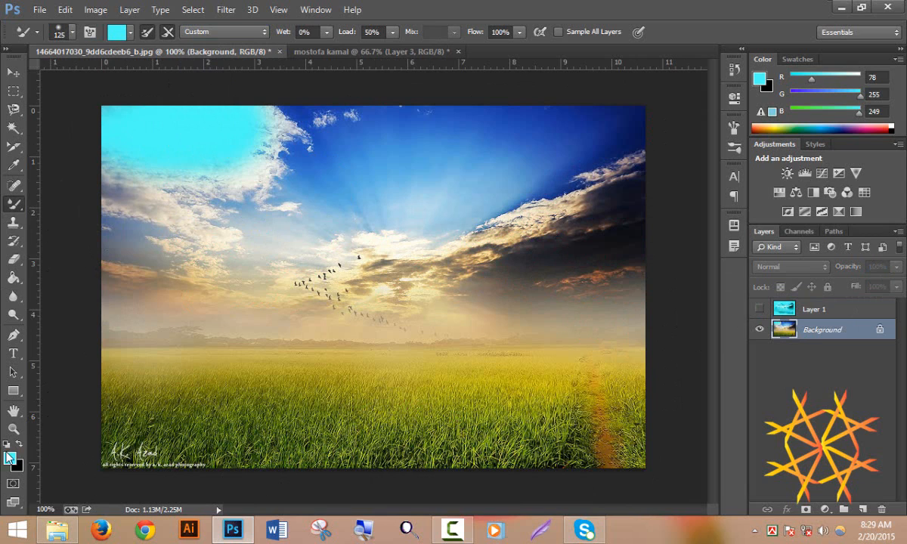
{"action": "mouse_move", "coordinate": [129, 142]}
{"action": "left_mouse_down"}
{"action": "mouse_move", "coordinate": [309, 119]}
{"action": "mouse_move", "coordinate": [165, 117]}
{"action": "mouse_move", "coordinate": [260, 118]}
{"action": "mouse_move", "coordinate": [118, 155]}
{"action": "mouse_move", "coordinate": [108, 175]}
{"action": "mouse_move", "coordinate": [262, 149]}
{"action": "mouse_move", "coordinate": [183, 239]}
{"action": "mouse_move", "coordinate": [135, 256]}
{"action": "mouse_move", "coordinate": [162, 206]}
{"action": "mouse_move", "coordinate": [159, 189]}
{"action": "mouse_move", "coordinate": [306, 197]}
{"action": "mouse_move", "coordinate": [333, 128]}
{"action": "mouse_move", "coordinate": [277, 117]}
{"action": "mouse_move", "coordinate": [107, 152]}
{"action": "left_mouse_up"}
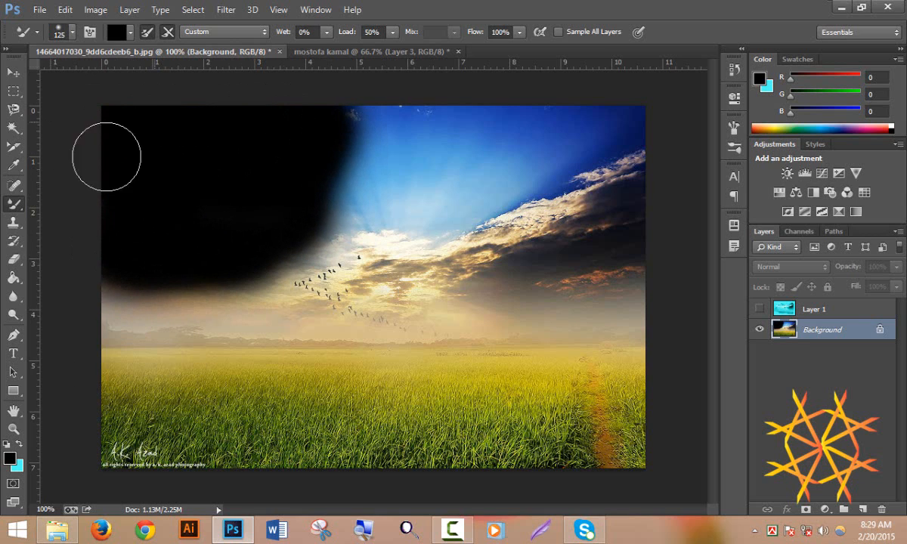
Paint black down the left side and around the remaining borders of the Background photo.
{"action": "mouse_move", "coordinate": [79, 375]}
{"action": "left_mouse_down"}
{"action": "mouse_move", "coordinate": [105, 360]}
{"action": "mouse_move", "coordinate": [113, 255]}
{"action": "mouse_move", "coordinate": [104, 457]}
{"action": "left_mouse_up"}
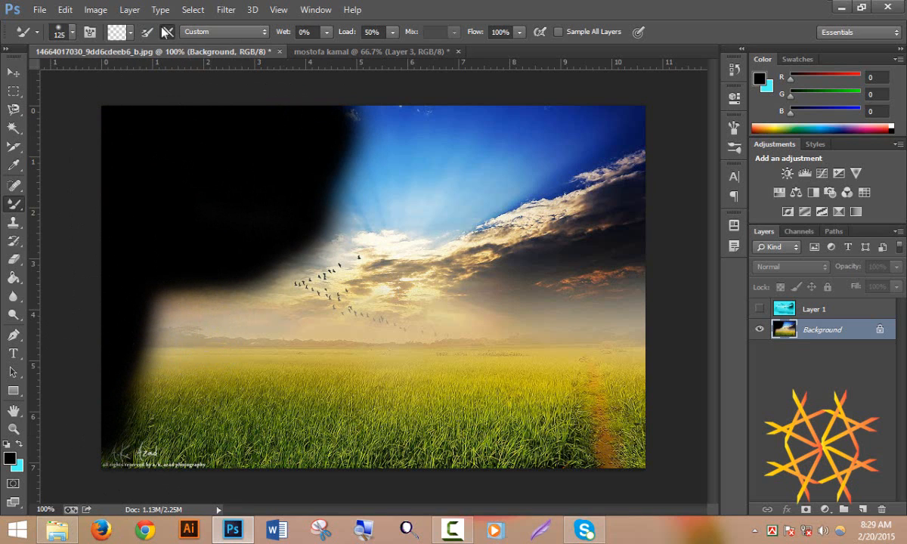
{"action": "mouse_move", "coordinate": [149, 255]}
{"action": "left_mouse_down"}
{"action": "mouse_move", "coordinate": [250, 301]}
{"action": "mouse_move", "coordinate": [319, 214]}
{"action": "mouse_move", "coordinate": [350, 151]}
{"action": "mouse_move", "coordinate": [336, 144]}
{"action": "mouse_move", "coordinate": [445, 118]}
{"action": "mouse_move", "coordinate": [613, 138]}
{"action": "mouse_move", "coordinate": [639, 152]}
{"action": "mouse_move", "coordinate": [651, 188]}
{"action": "mouse_move", "coordinate": [642, 168]}
{"action": "mouse_move", "coordinate": [637, 483]}
{"action": "mouse_move", "coordinate": [522, 506]}
{"action": "mouse_move", "coordinate": [624, 500]}
{"action": "mouse_move", "coordinate": [569, 488]}
{"action": "mouse_move", "coordinate": [488, 498]}
{"action": "mouse_move", "coordinate": [192, 491]}
{"action": "mouse_move", "coordinate": [117, 480]}
{"action": "mouse_move", "coordinate": [295, 512]}
{"action": "mouse_move", "coordinate": [216, 485]}
{"action": "mouse_move", "coordinate": [392, 502]}
{"action": "mouse_move", "coordinate": [629, 495]}
{"action": "left_mouse_up"}
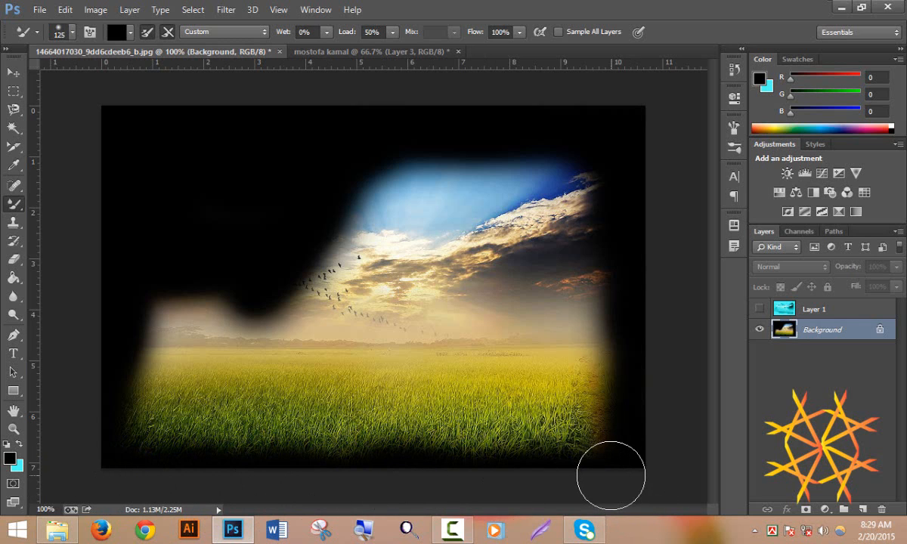
Undo the black strokes along the Background's borders and left side, keeping the black area over the upper-left clouds.
{"action": "key", "text": "ctrl+z"}
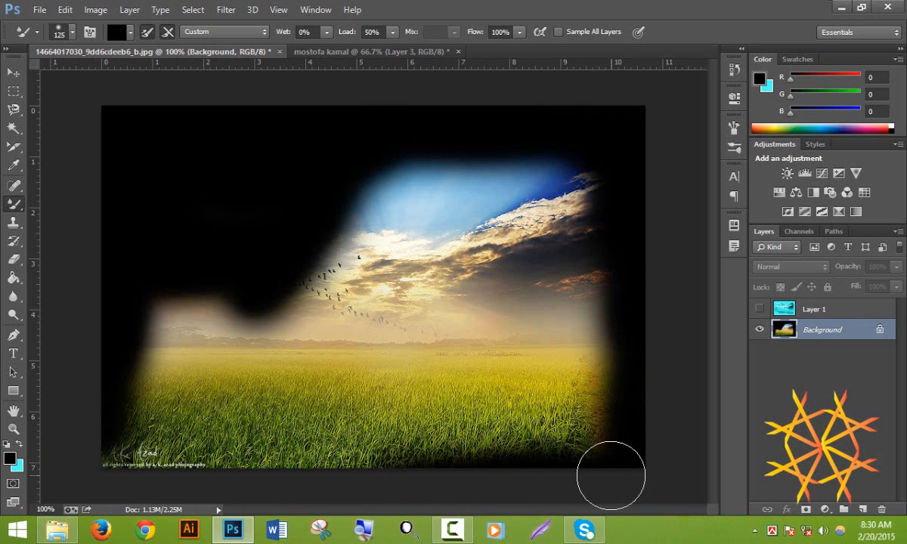
{"action": "key", "text": "ctrl+alt+z"}
{"action": "key", "text": "ctrl+alt+z"}
{"action": "key", "text": "ctrl+alt+z"}
{"action": "key", "text": "ctrl+alt+z"}
{"action": "key", "text": "ctrl+alt+z"}
{"action": "key", "text": "ctrl+alt+z"}
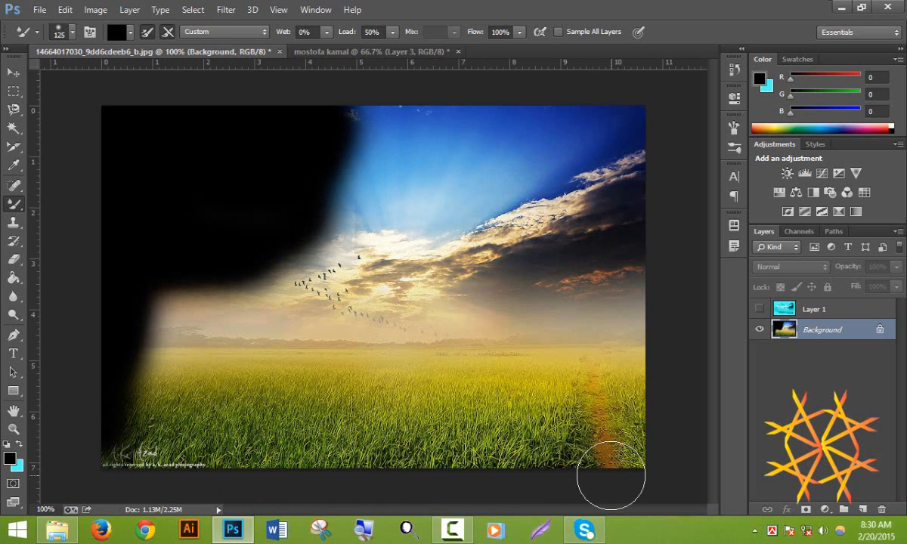
{"action": "key", "text": "ctrl+alt+z"}
{"action": "key", "text": "ctrl+alt+z"}
{"action": "key", "text": "ctrl+alt+z"}
{"action": "key", "text": "ctrl+alt+z"}
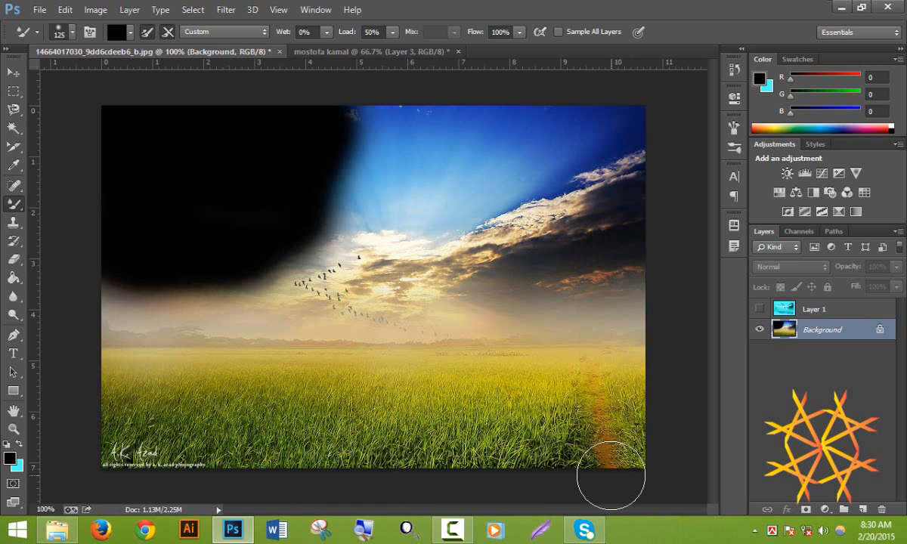